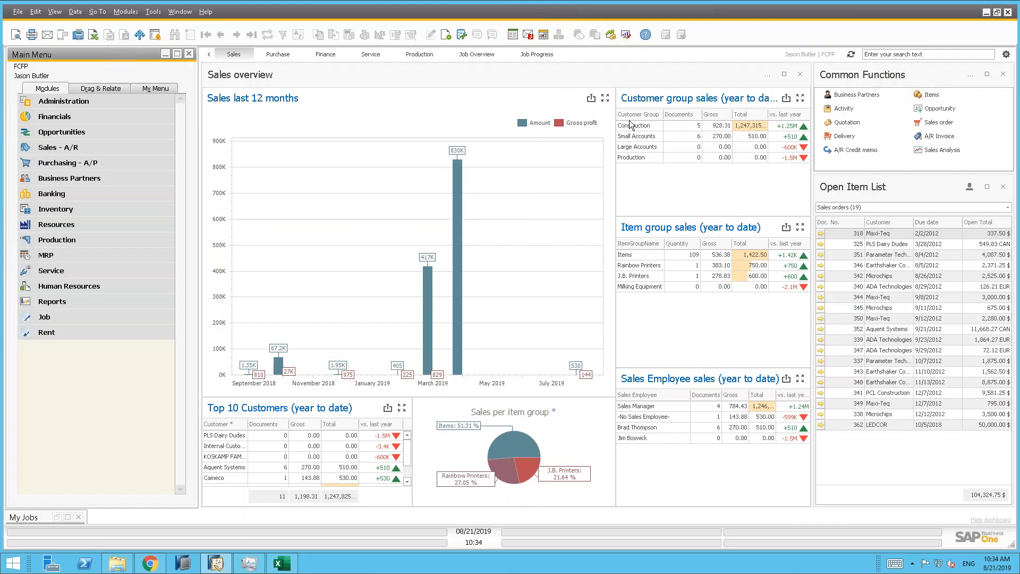
# View the Job Overview dashboard, then the Job Progress dashboard with its Job Status Board maximized.
pyautogui.click(488, 58)
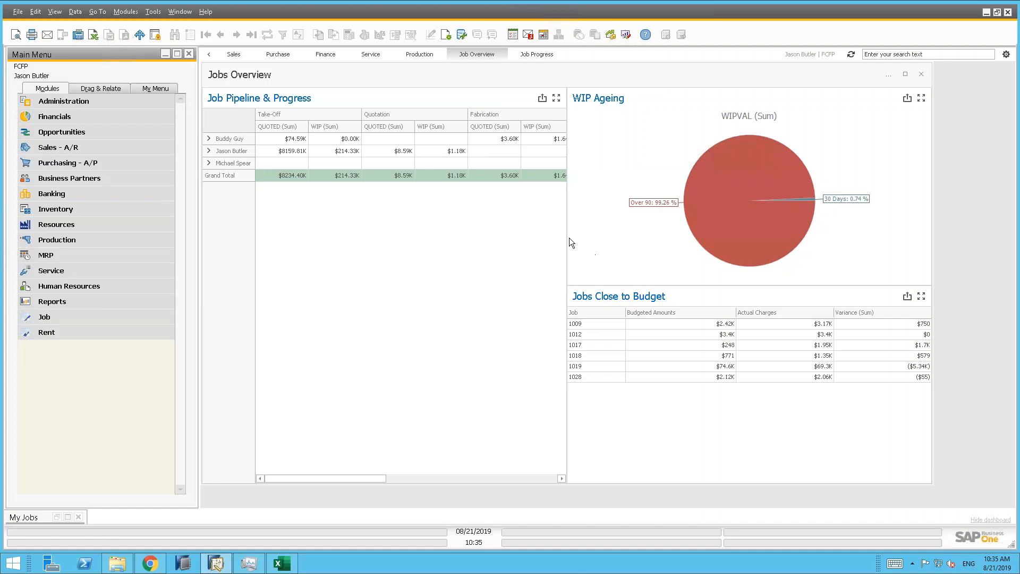
pyautogui.click(534, 57)
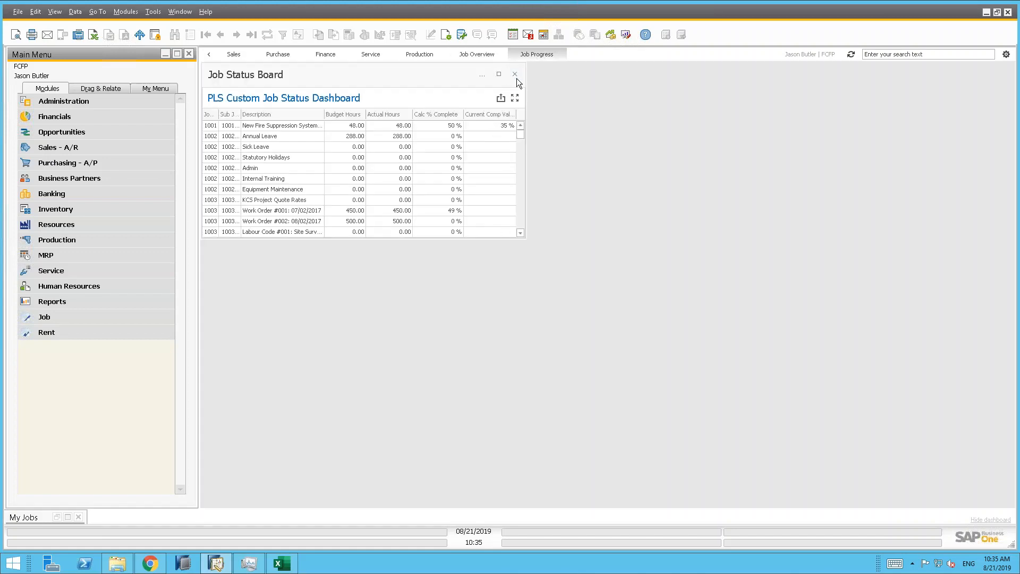
pyautogui.click(500, 75)
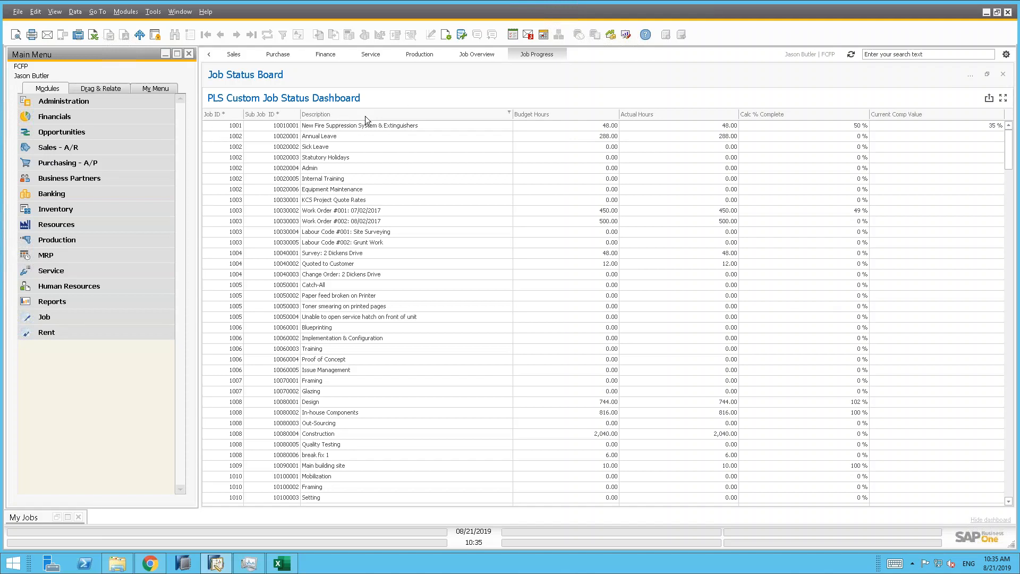
# View the filter options of the Job ID column on the Job Status Board and dismiss them.
pyautogui.click(231, 111)
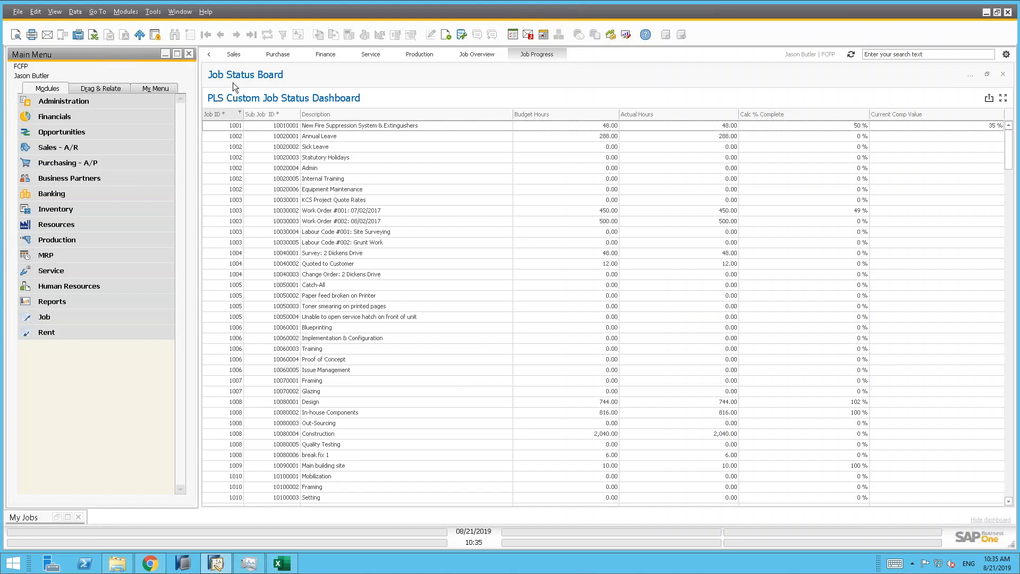
pyautogui.click(240, 114)
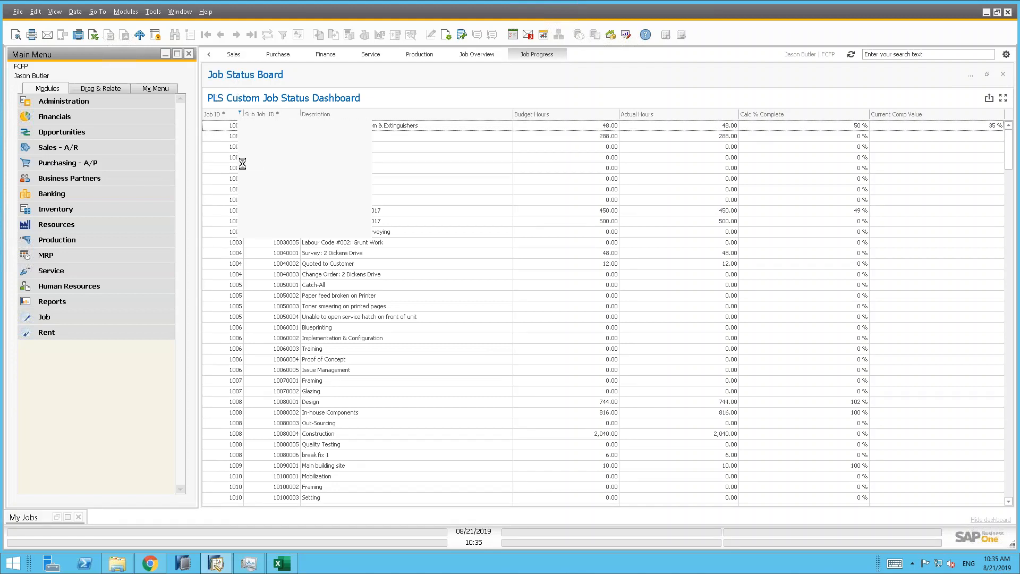
pyautogui.click(422, 78)
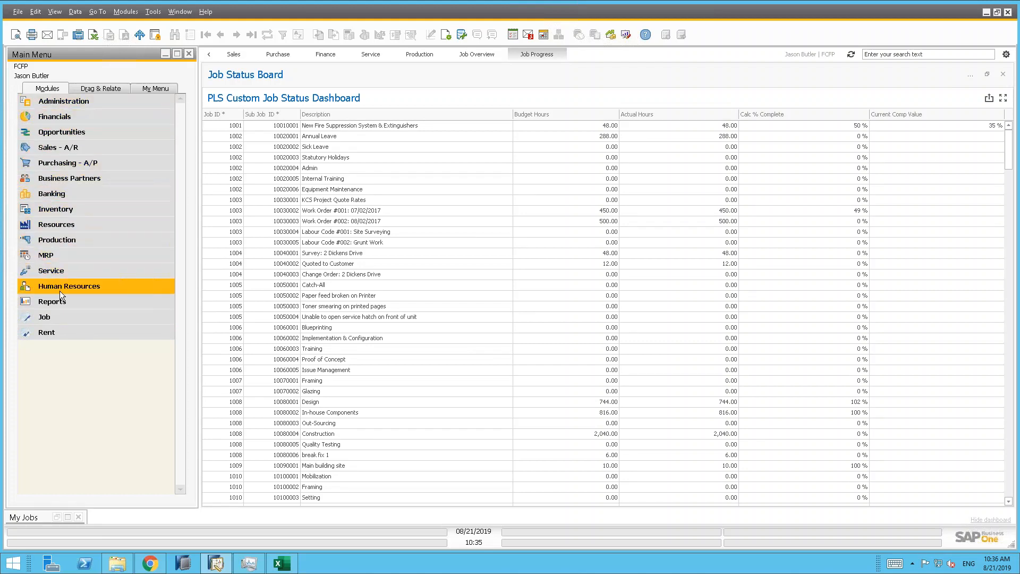
# Start a new sales quotation in an enlarged window and set its customer to Cameco.
pyautogui.click(62, 148)
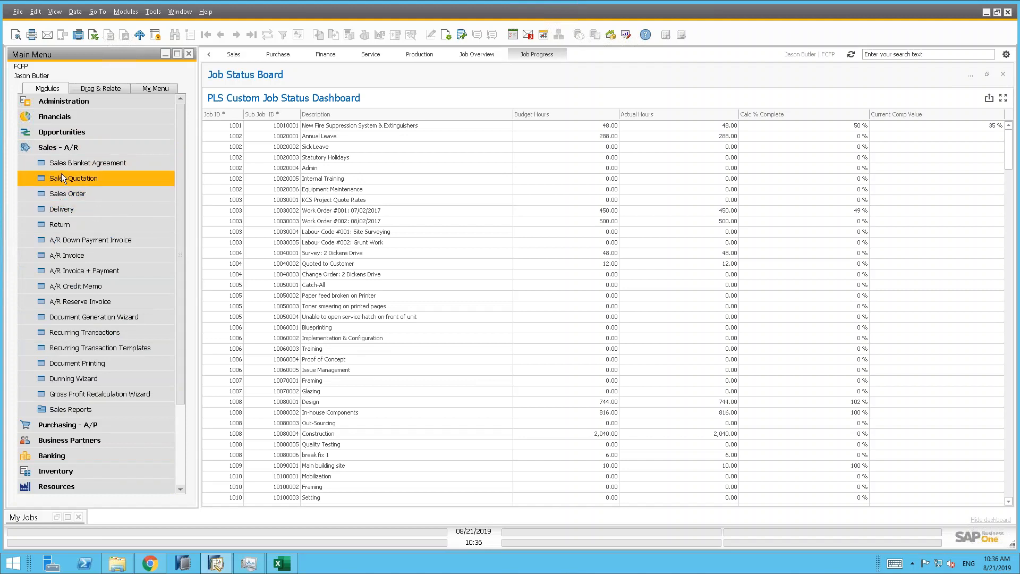
pyautogui.click(66, 258)
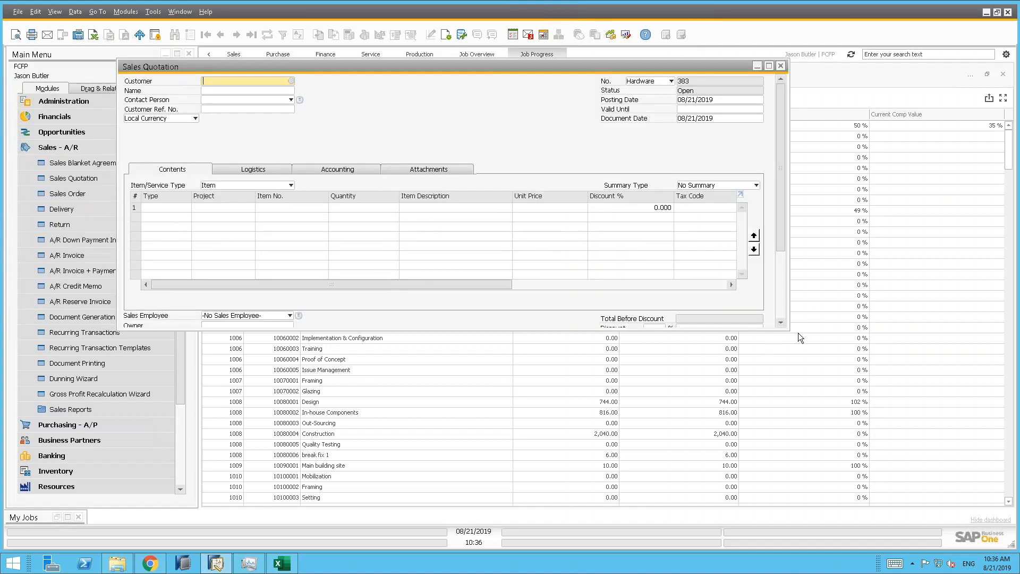
pyautogui.moveTo(790, 332); pyautogui.dragTo(866, 508)
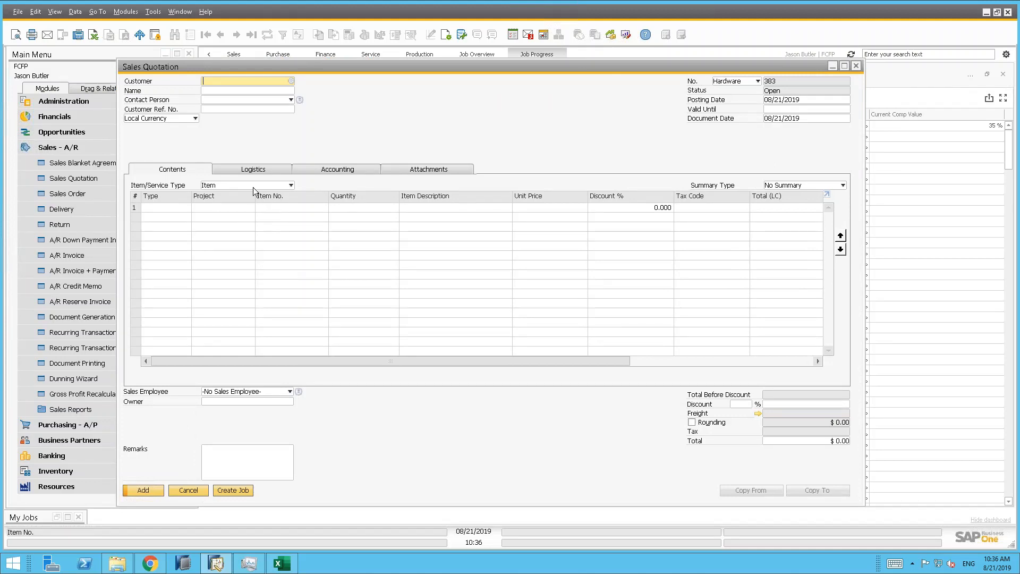
pyautogui.click(256, 91)
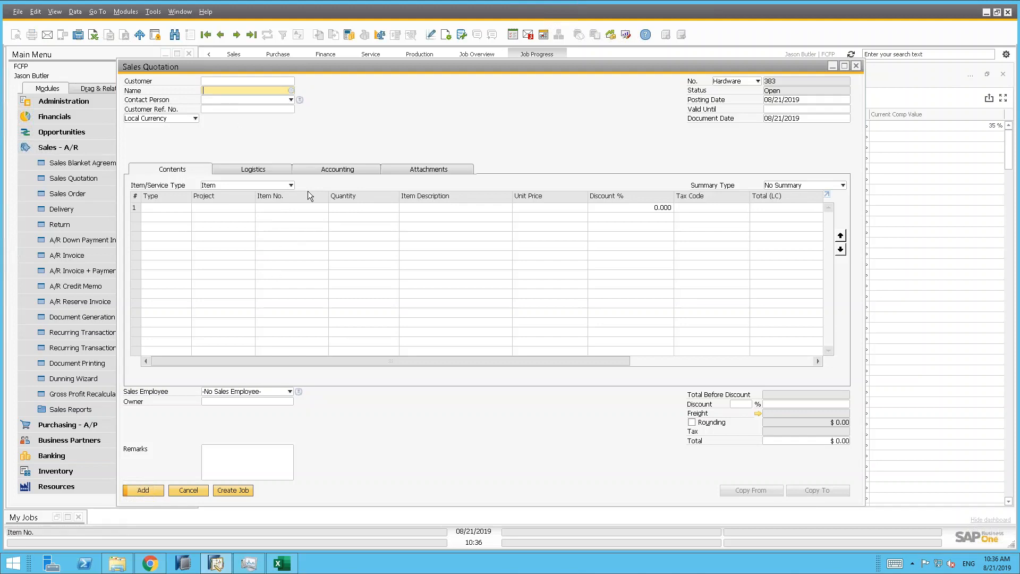
pyautogui.write('came')
pyautogui.click(251, 100)
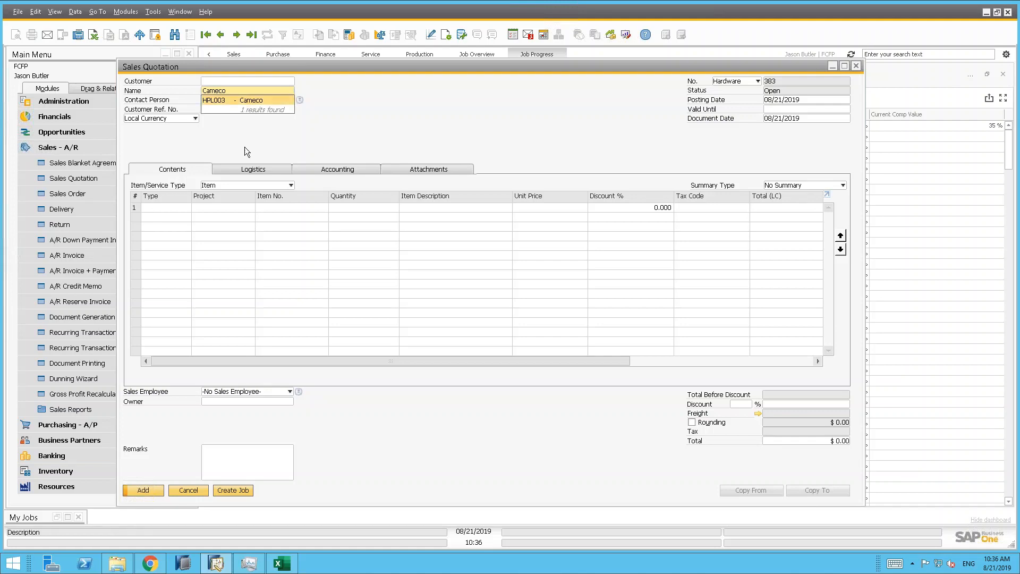
# Add the Hourly Service Labor Charge item (LB0002) to the quotation's first line with a quantity of 250.
pyautogui.click(294, 207)
pyautogui.click(421, 208)
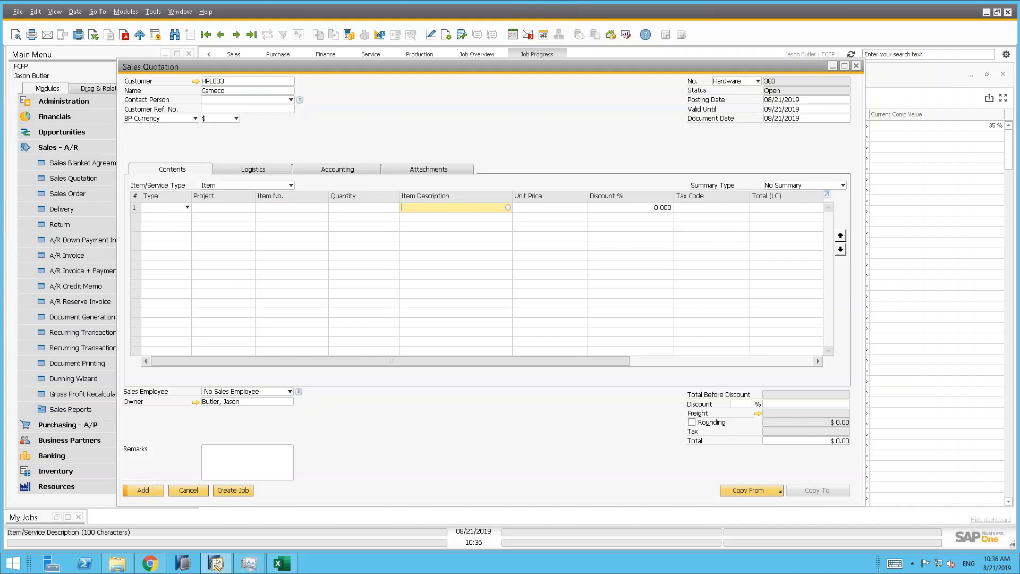
pyautogui.write('labor')
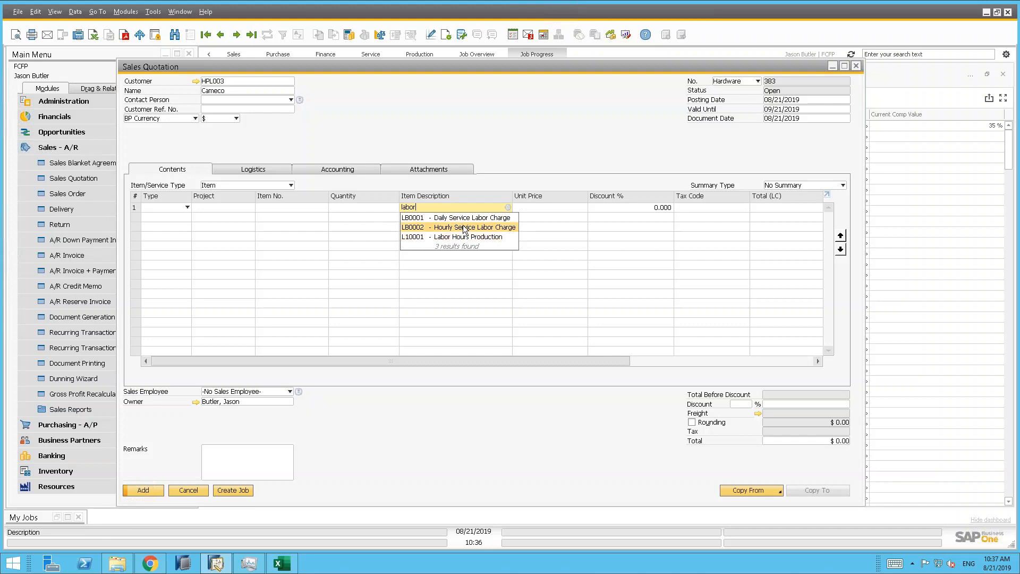
pyautogui.click(463, 229)
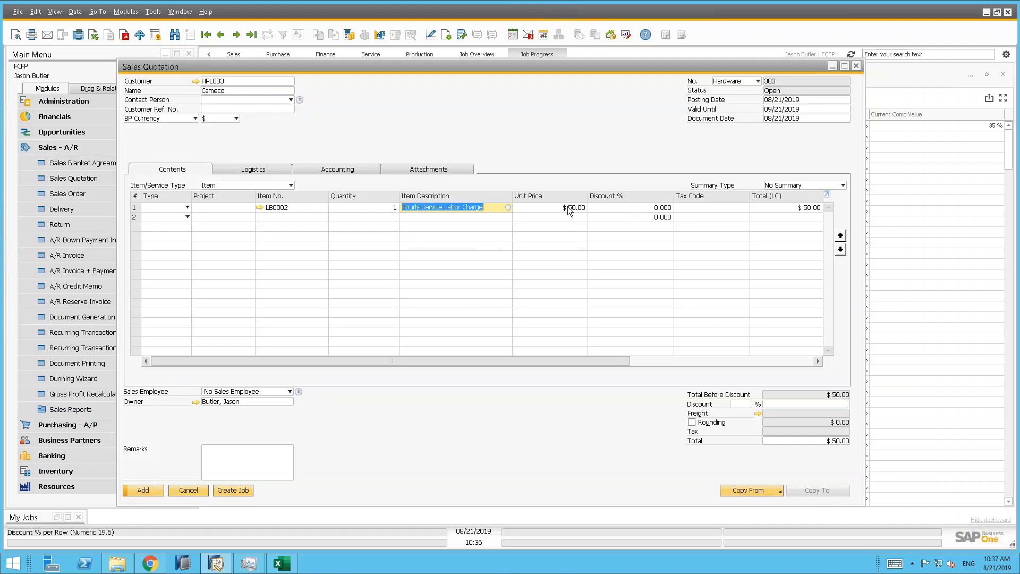
pyautogui.click(356, 208)
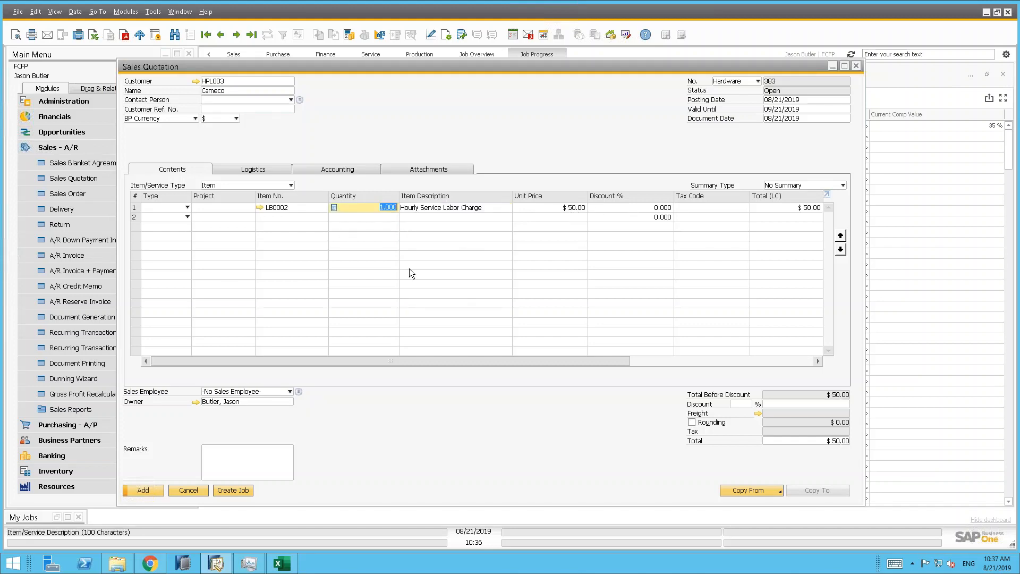
pyautogui.write('250')
pyautogui.press('Tab')
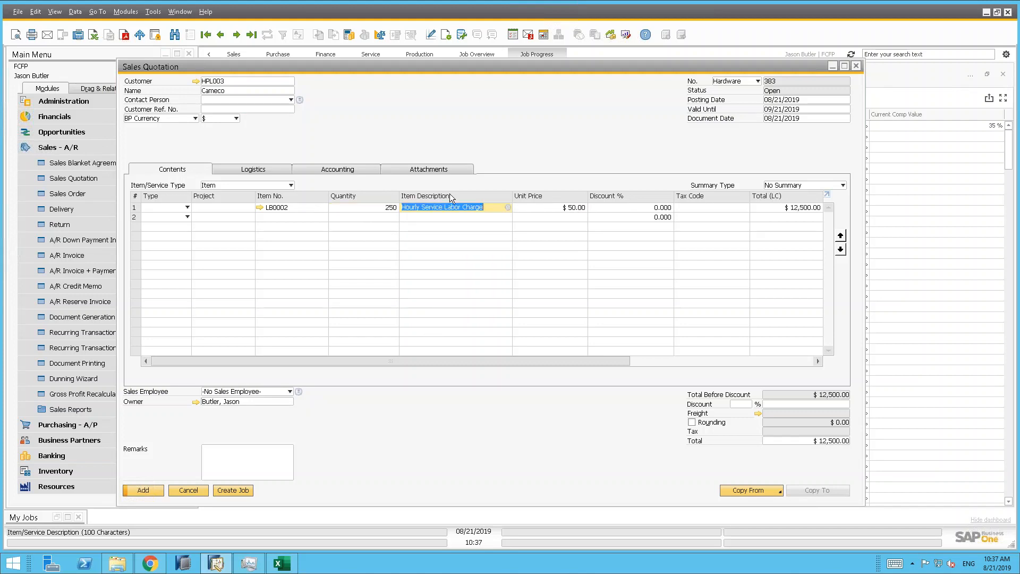
# Save the quotation and start a new job from it with the title "New Job for Cameco".
pyautogui.click(141, 491)
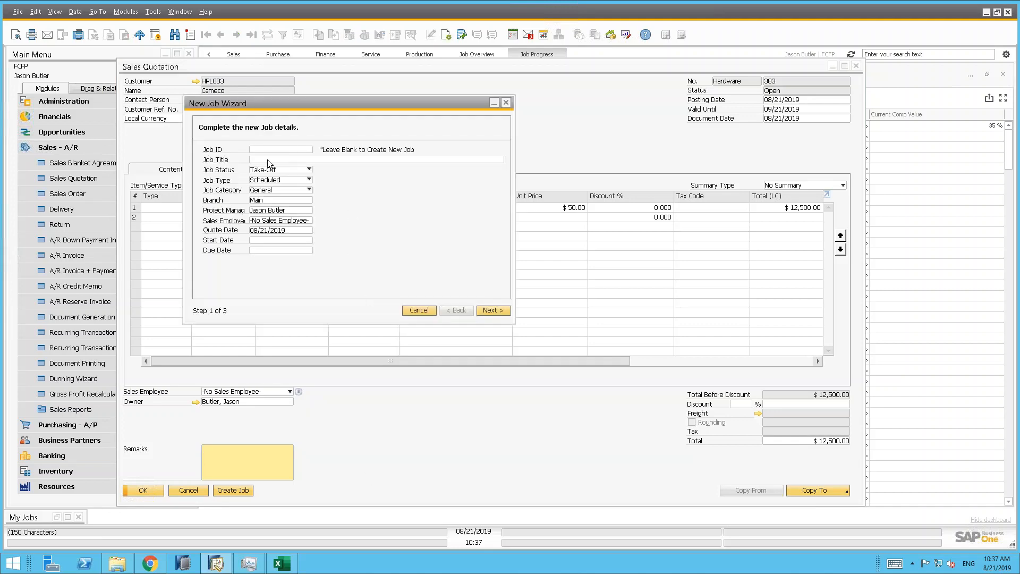
pyautogui.click(267, 159)
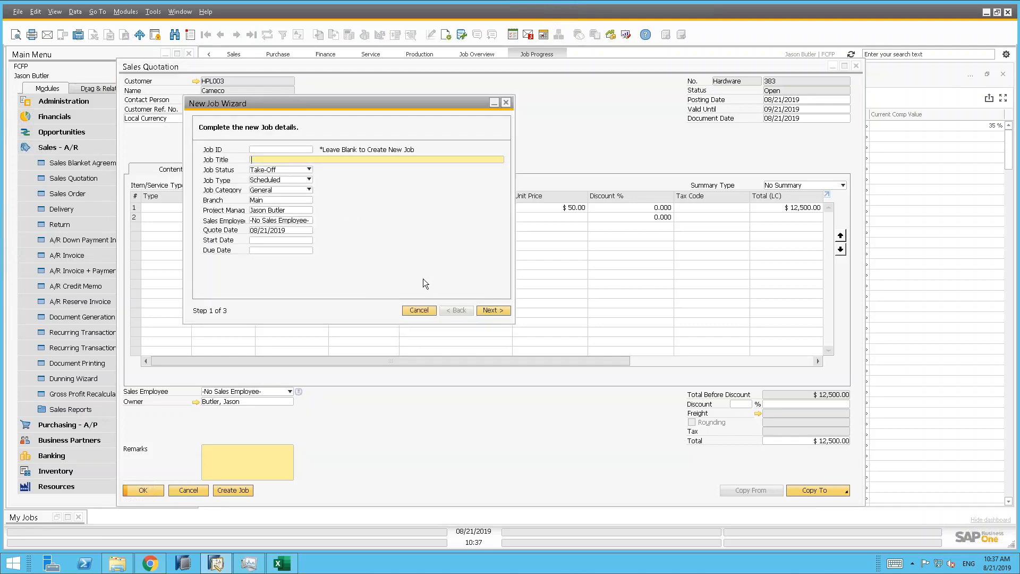
pyautogui.write('New Job for Cameco')
# Set the new job's start date to 08/26/2019 and due date to 09/30/2019, and proceed to the processing options.
pyautogui.click(281, 240)
pyautogui.click(309, 240)
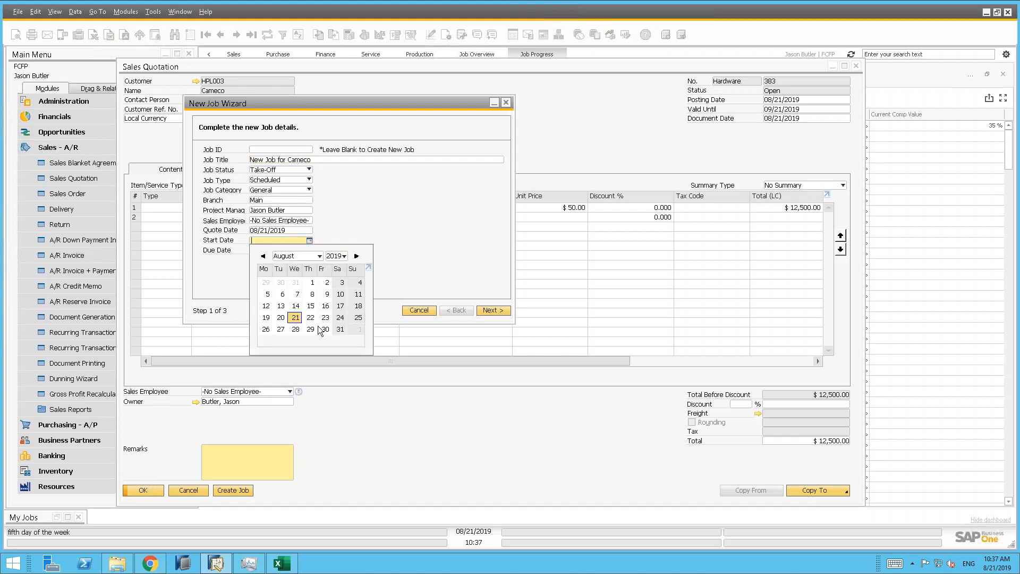
pyautogui.click(266, 329)
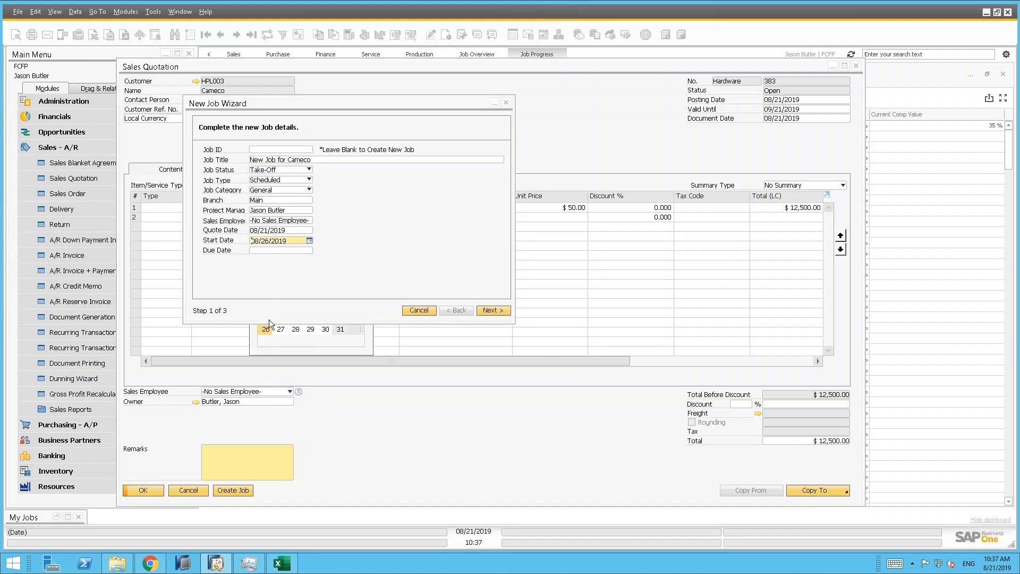
pyautogui.click(292, 250)
pyautogui.click(309, 251)
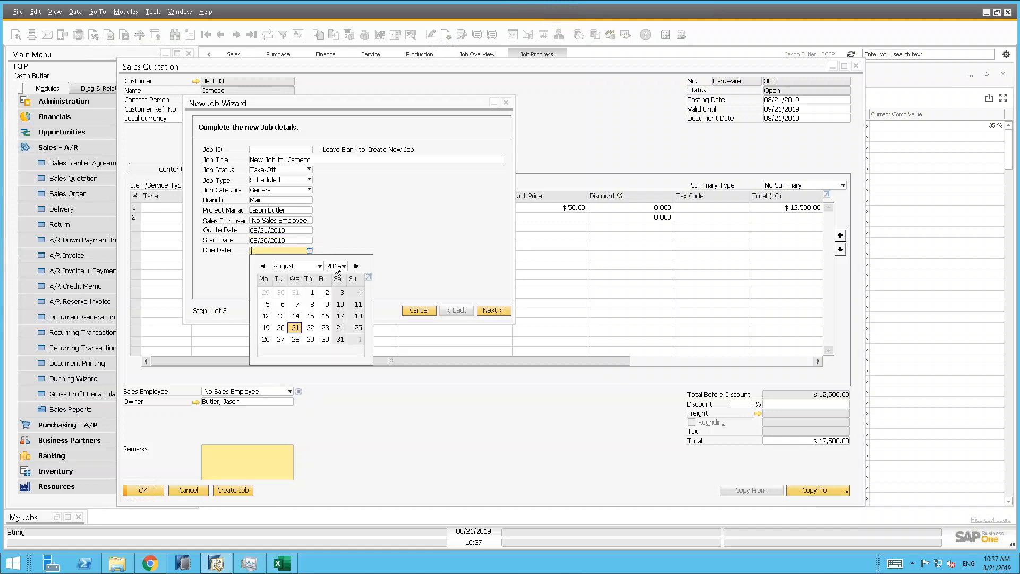
pyautogui.click(357, 265)
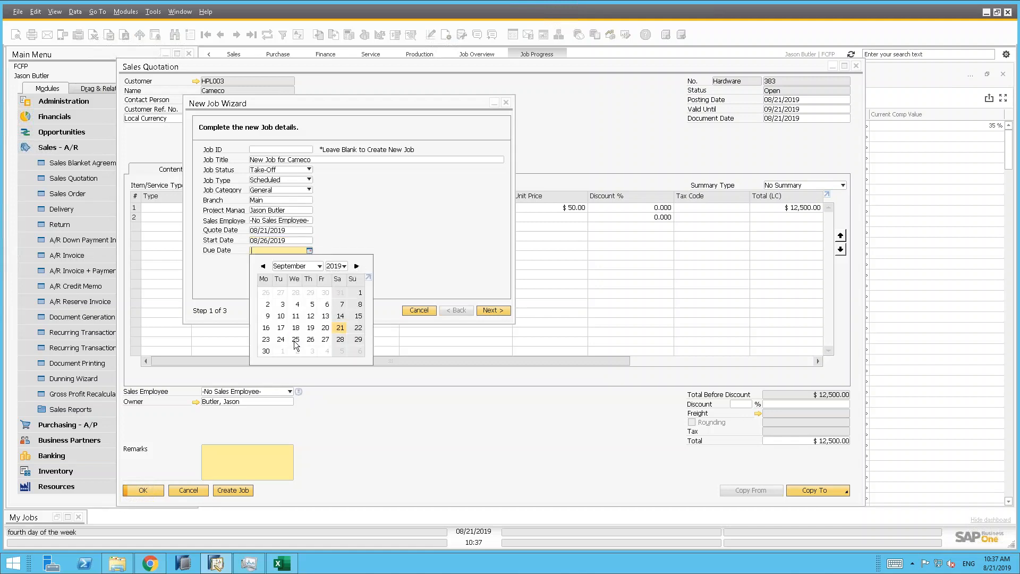
pyautogui.click(266, 351)
pyautogui.click(495, 310)
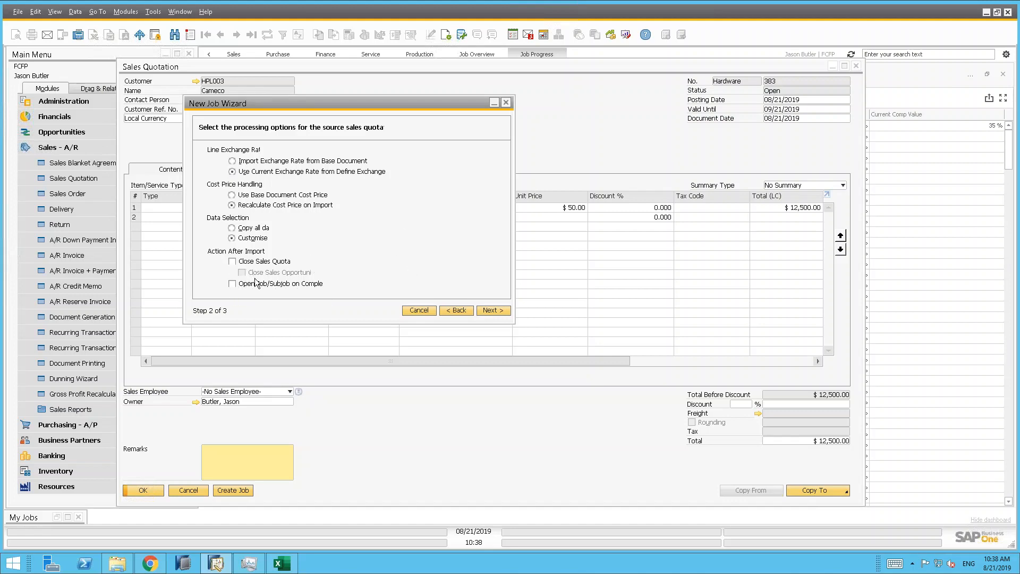
# Keep the default processing options, import the Hourly Service Labor Charge line into the new job, and close the quotation.
pyautogui.click(483, 310)
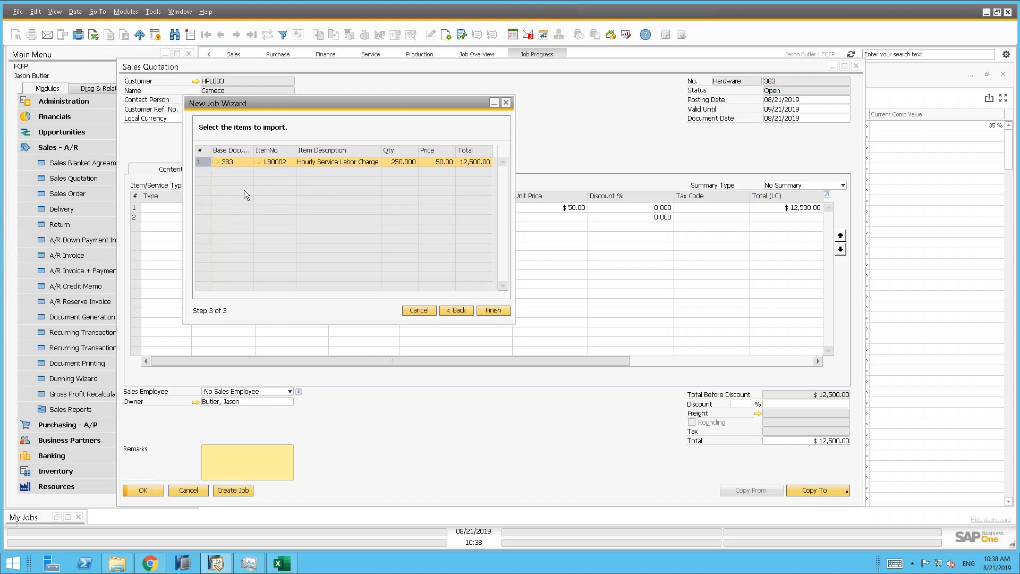
pyautogui.moveTo(420, 107); pyautogui.dragTo(534, 269)
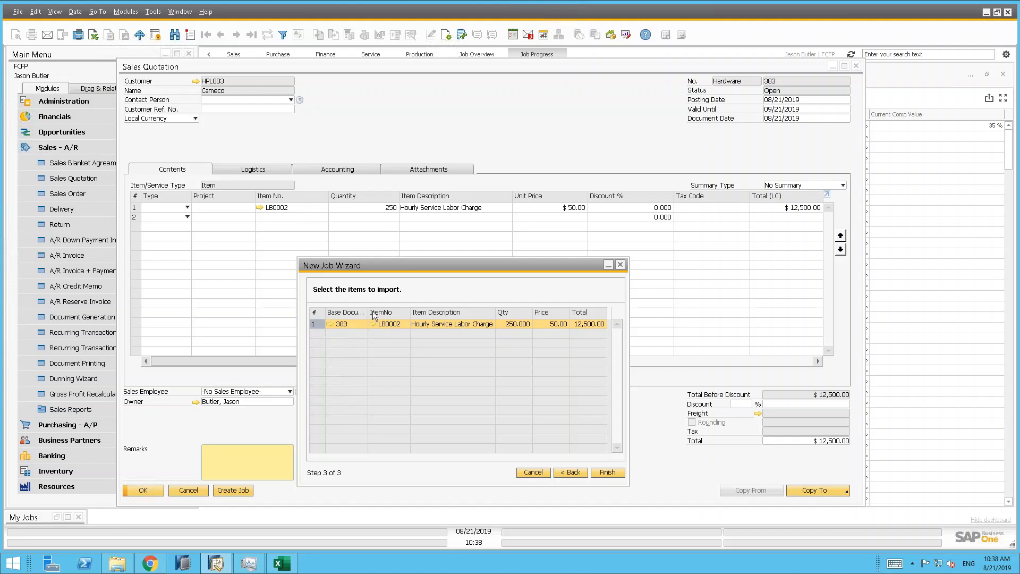
pyautogui.moveTo(489, 266); pyautogui.dragTo(474, 174)
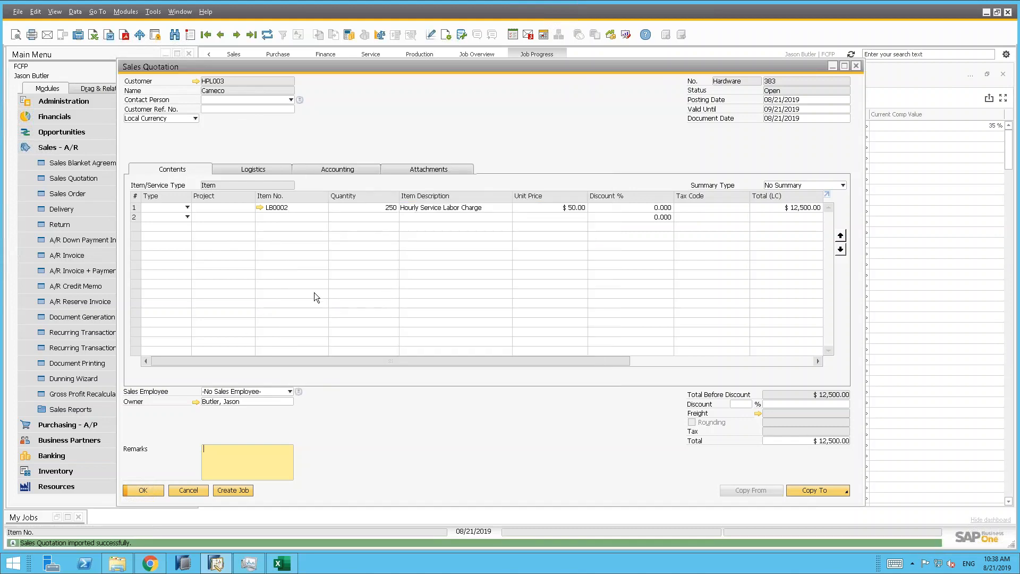
pyautogui.click(857, 66)
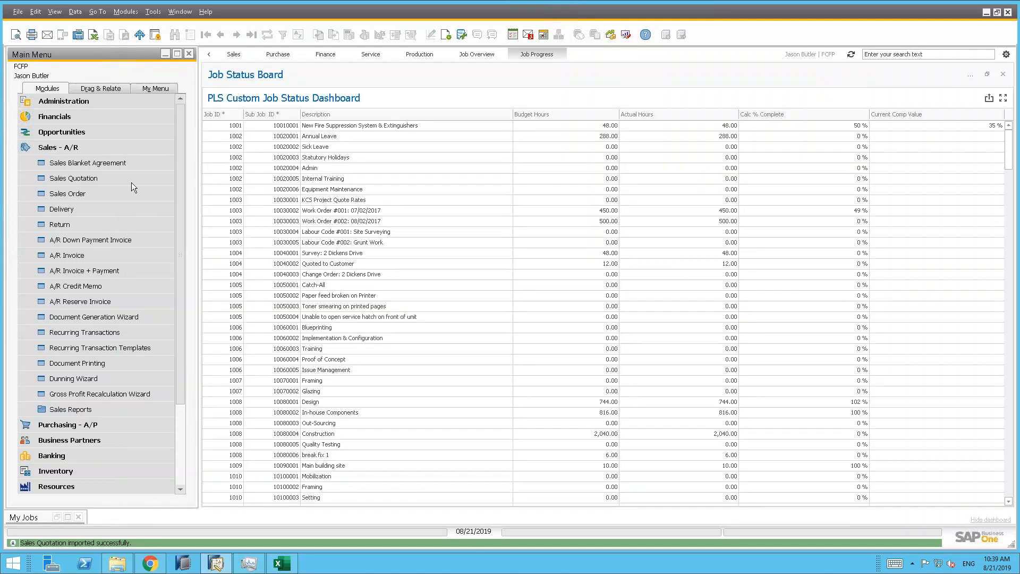
# Open the My Jobs list and search for all jobs with subjobs included.
pyautogui.click(68, 147)
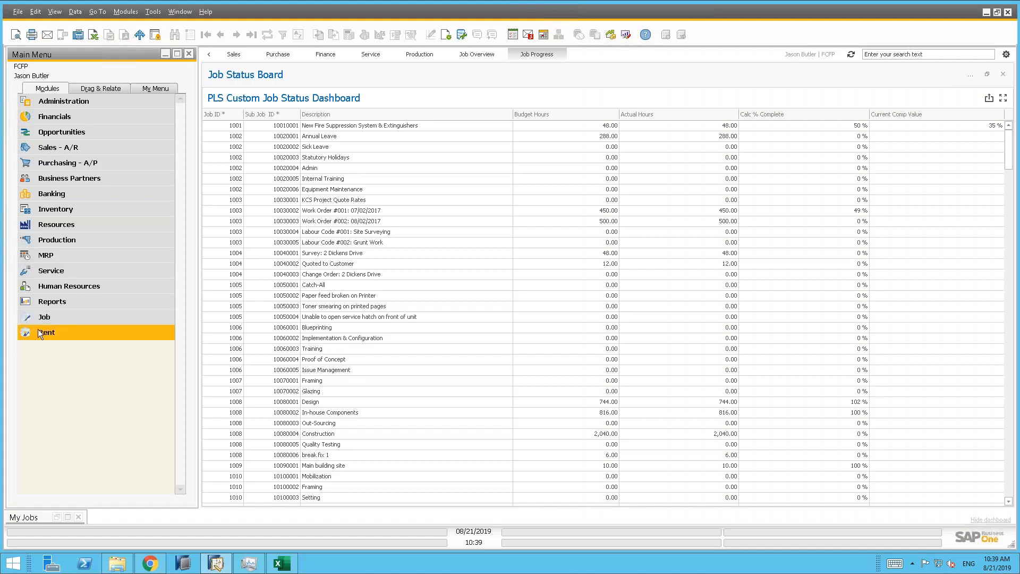
pyautogui.click(71, 317)
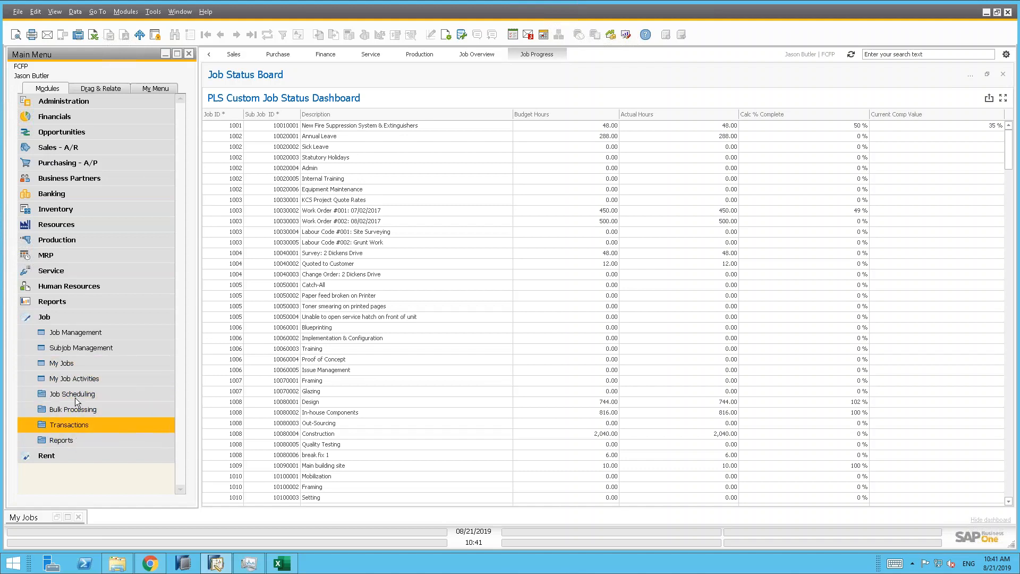
pyautogui.click(59, 366)
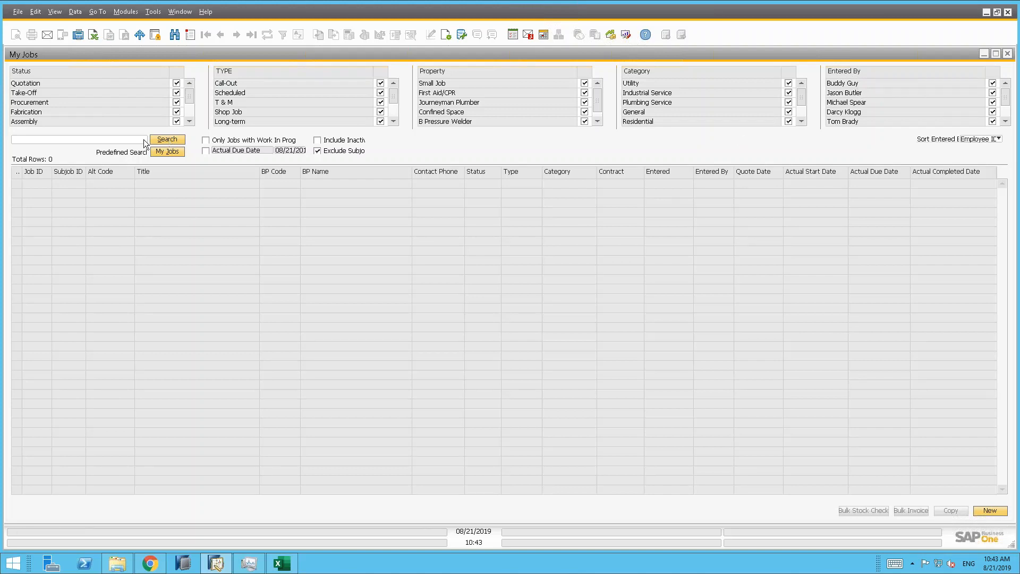
pyautogui.click(85, 141)
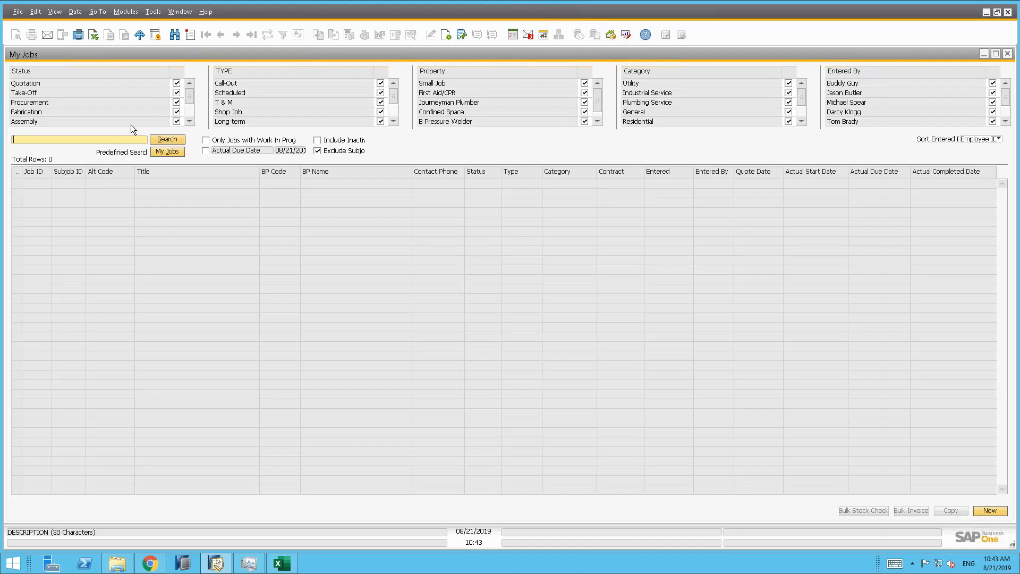
pyautogui.click(167, 140)
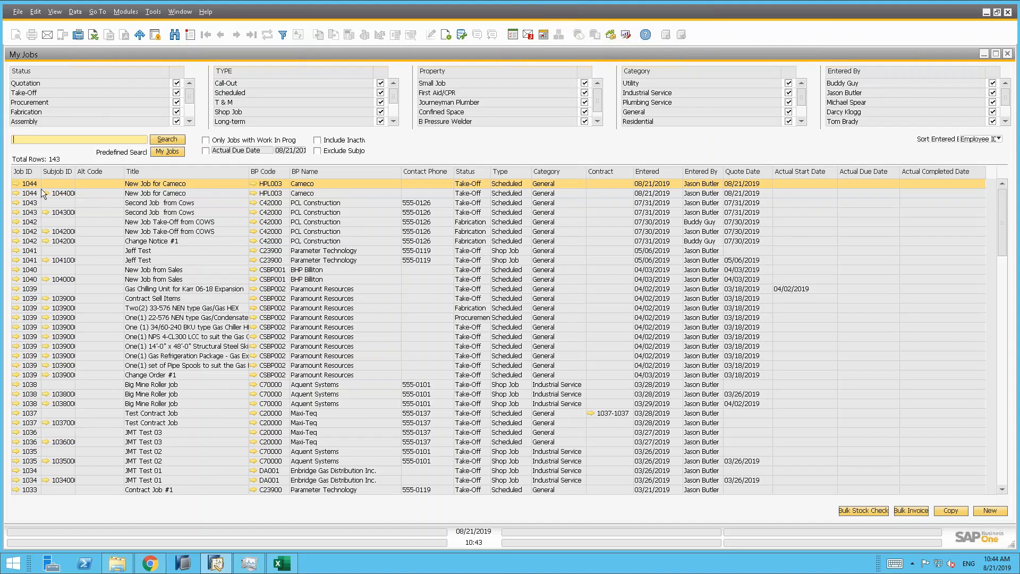
# Select the subjob row of "New Job for Cameco" and fit the list's column widths to their contents.
pyautogui.click(98, 192)
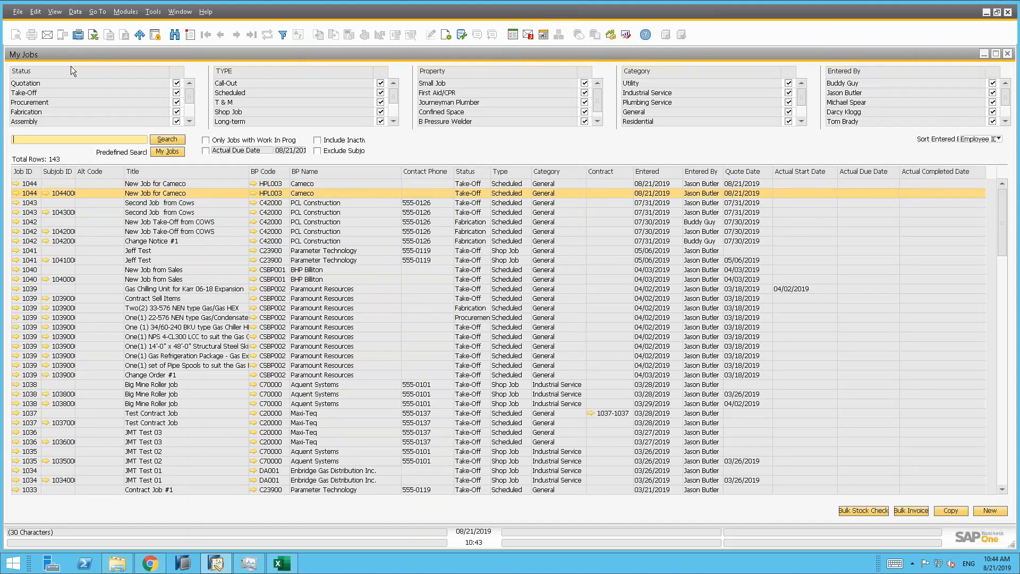
pyautogui.click(36, 13)
pyautogui.moveTo(55, 13)
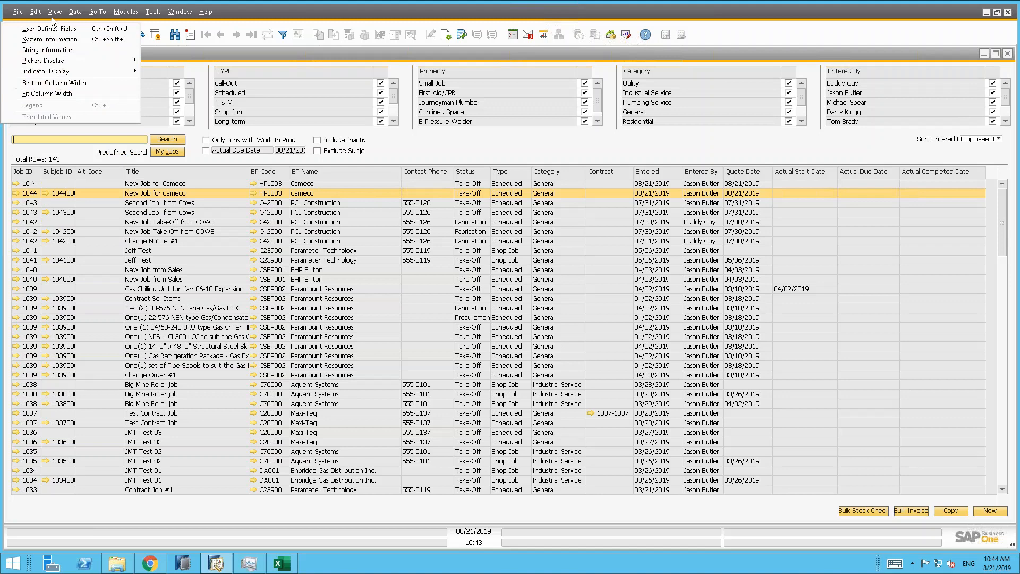
pyautogui.click(54, 94)
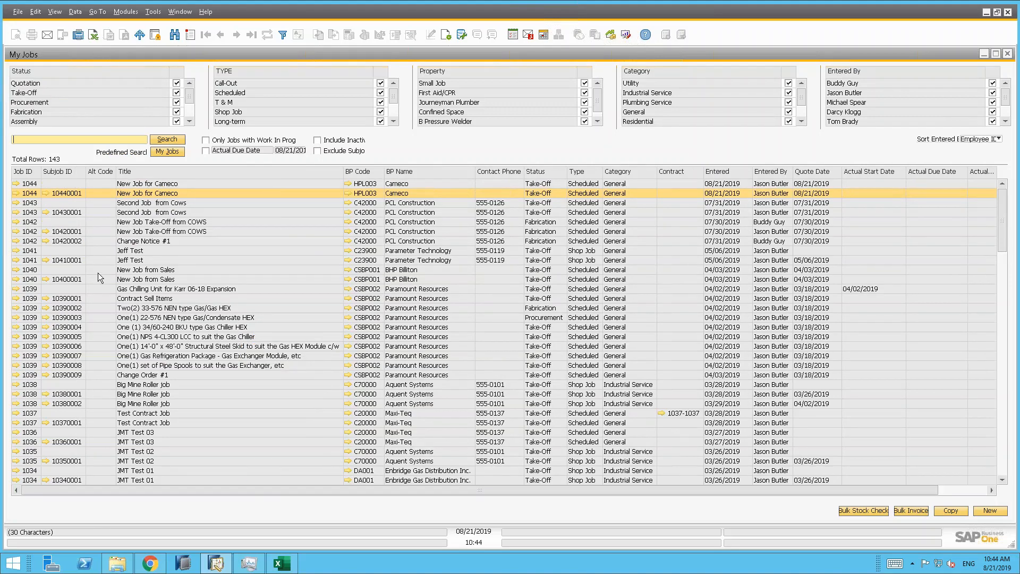
# Open the main "New Job for Cameco" record from the jobs list and keep its job status at Take-Off.
pyautogui.click(141, 292)
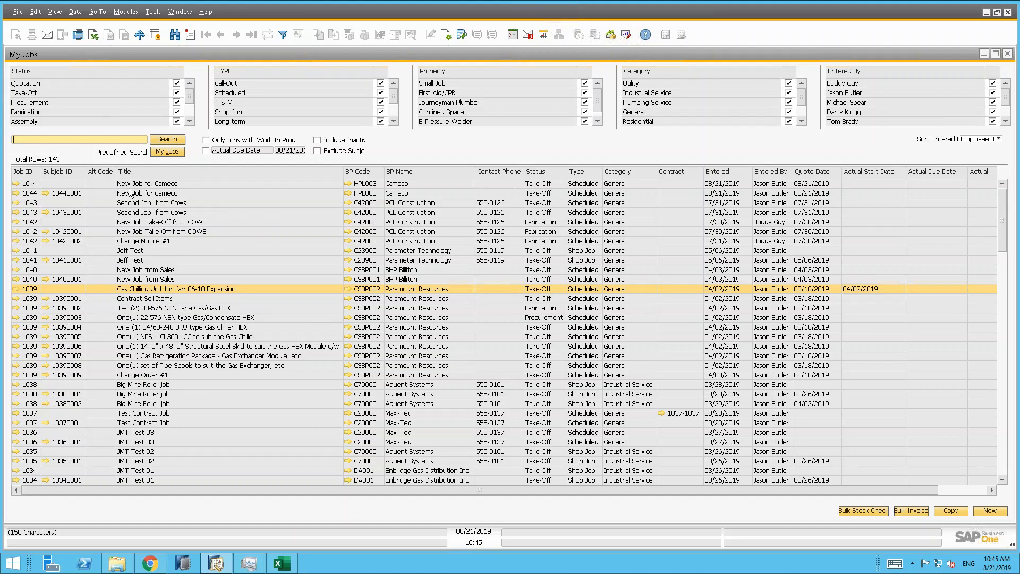
pyautogui.click(16, 184)
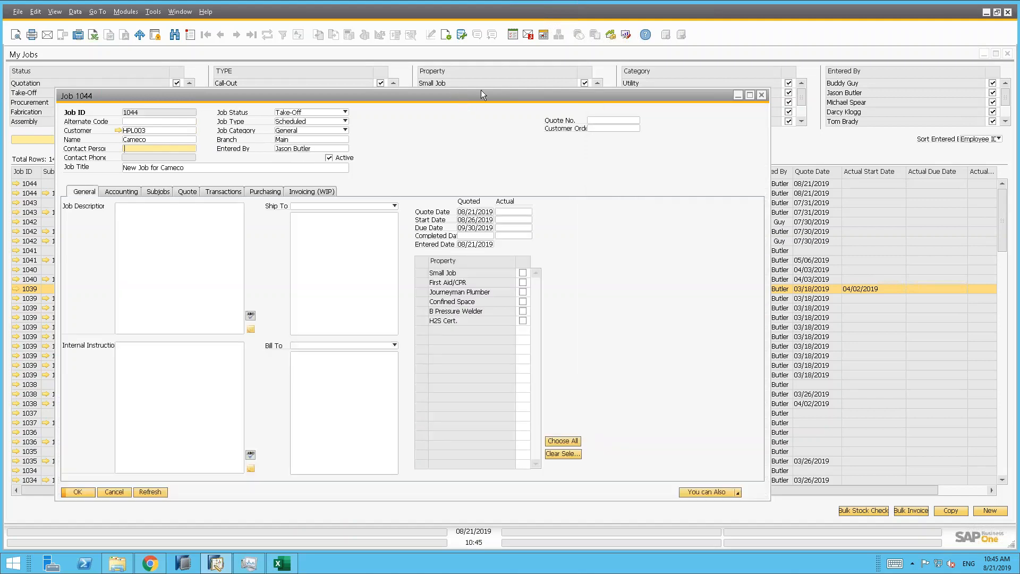
pyautogui.moveTo(480, 90); pyautogui.dragTo(563, 72)
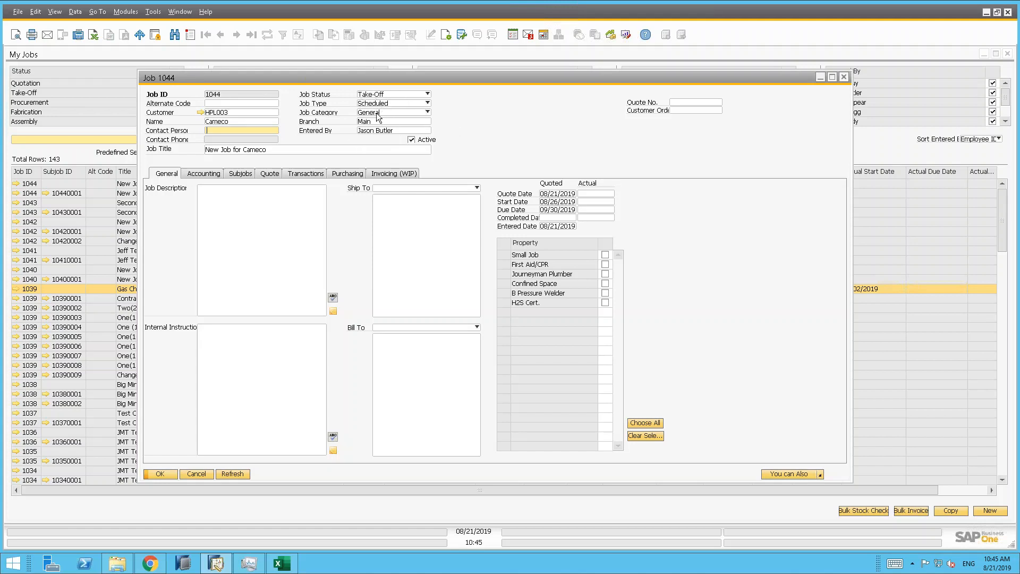
pyautogui.click(386, 95)
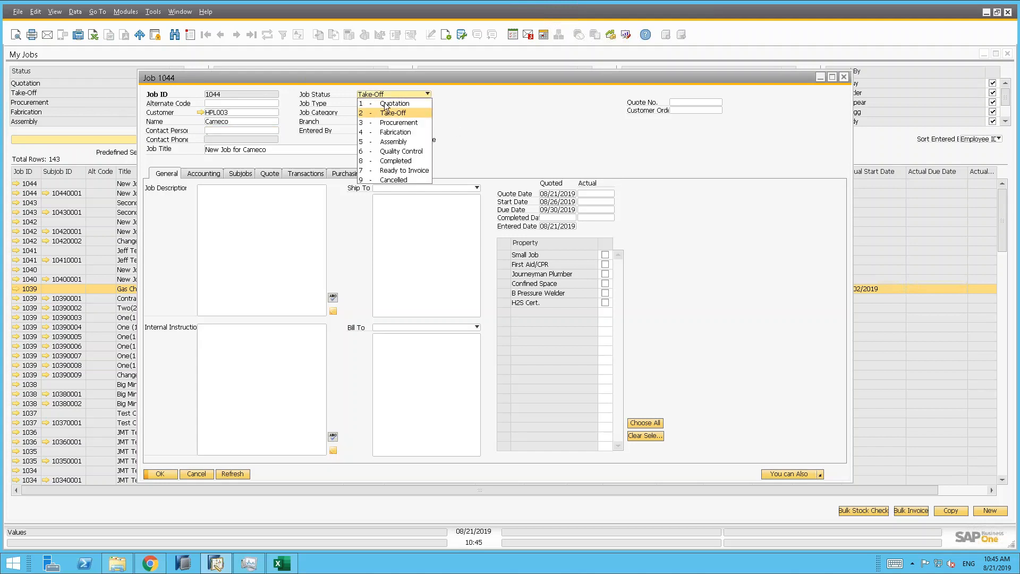
pyautogui.click(390, 114)
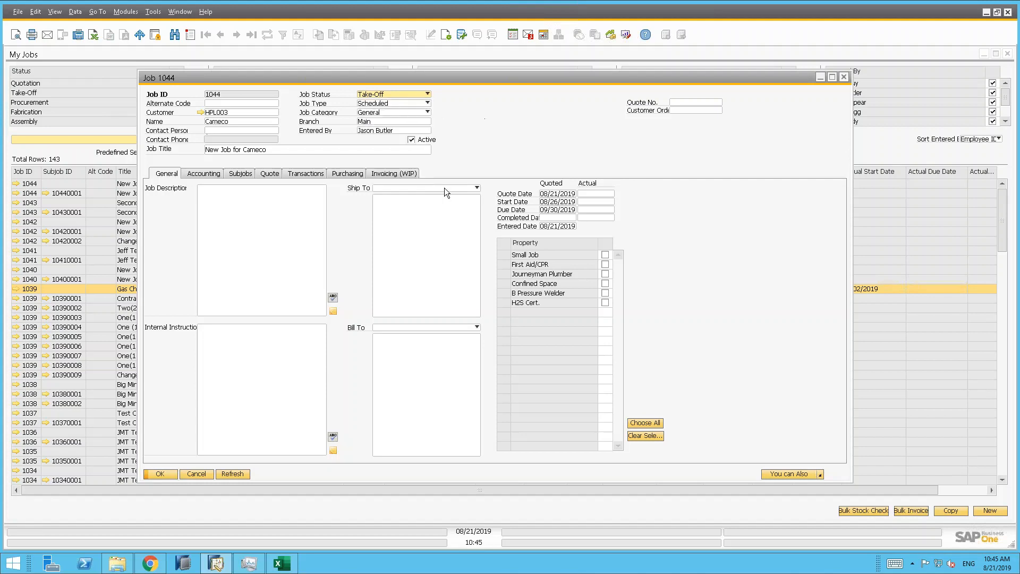
# Fill the job description with the predefined text STD Survey.
pyautogui.click(242, 203)
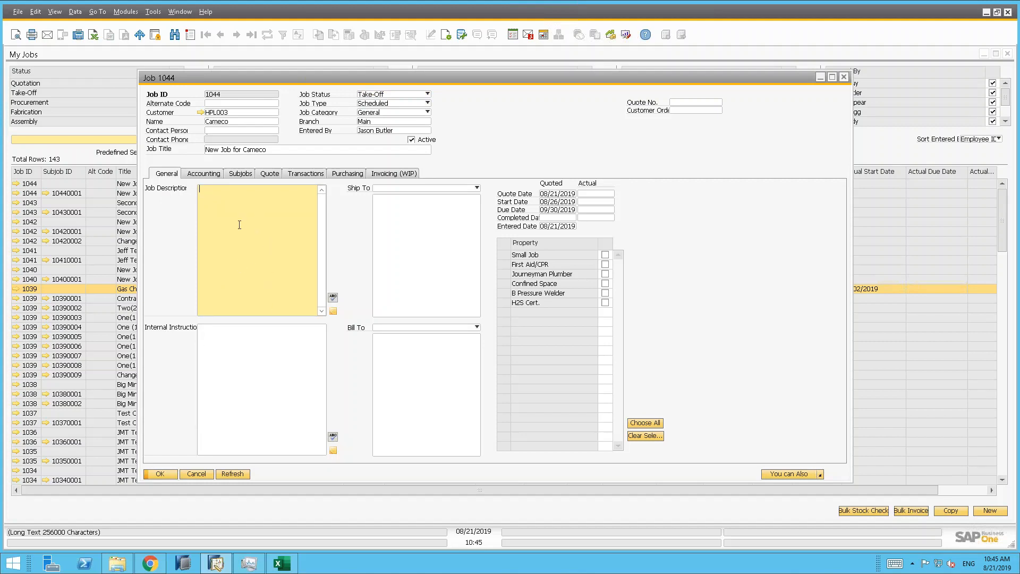
pyautogui.click(333, 312)
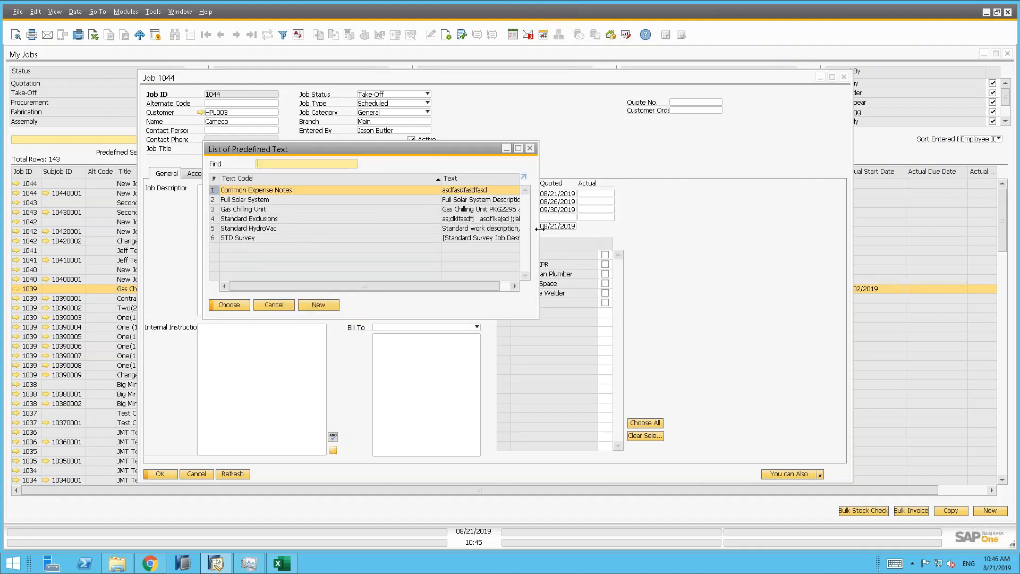
pyautogui.moveTo(539, 234); pyautogui.dragTo(886, 274)
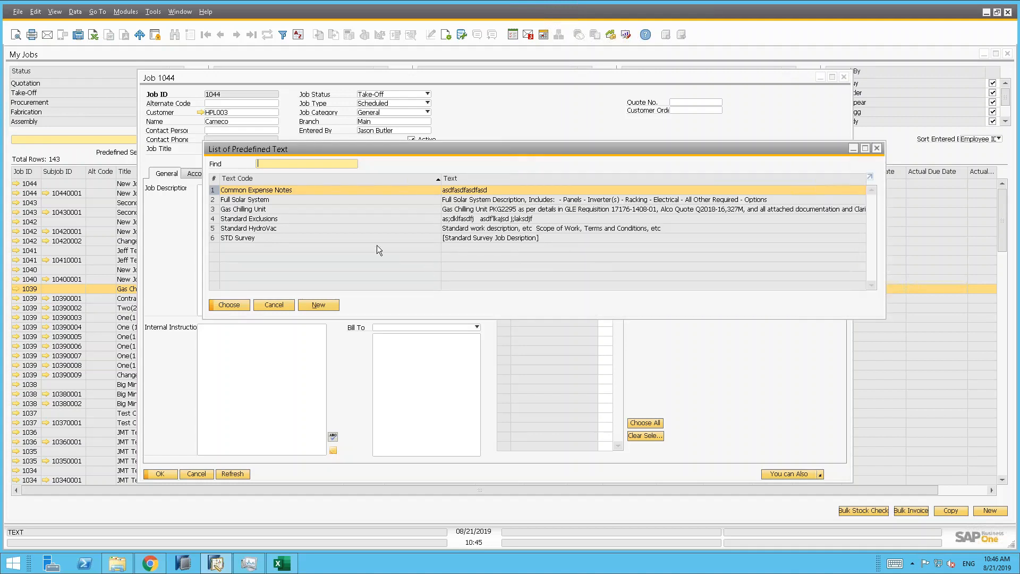
pyautogui.doubleClick(238, 239)
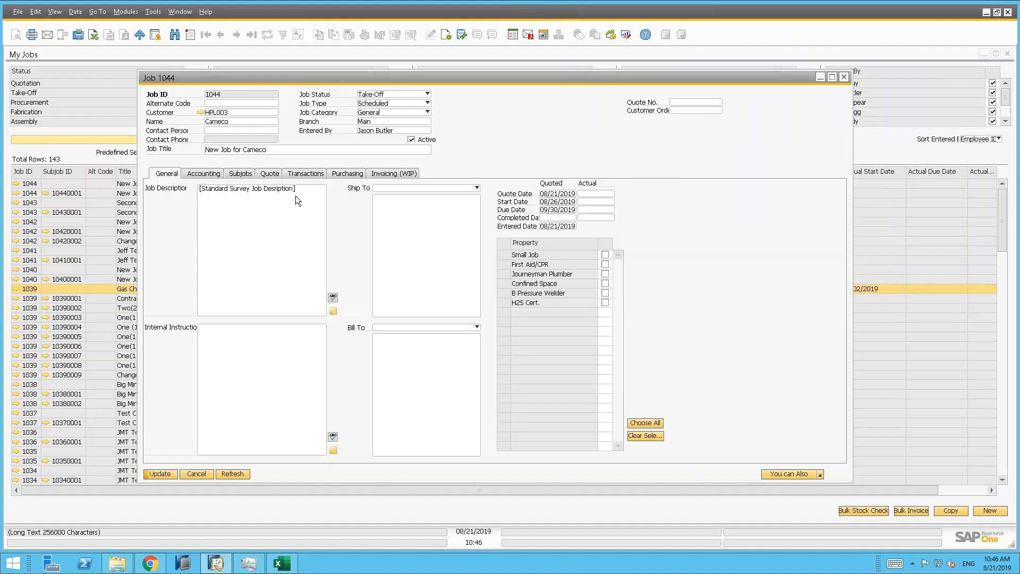
# Clear the job description and fill it with the predefined text Standard HydroVac instead.
pyautogui.click(228, 193)
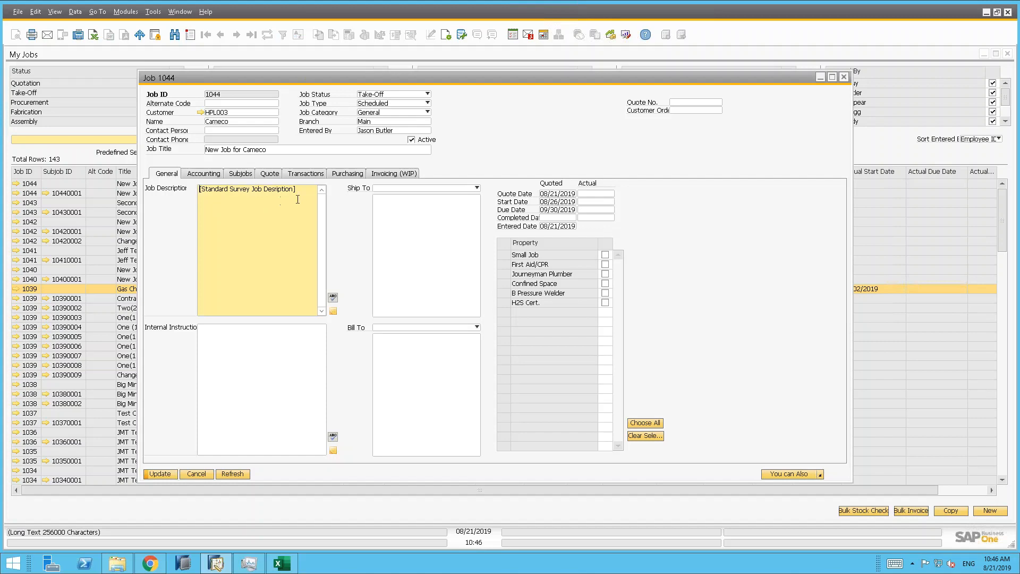
pyautogui.moveTo(299, 193); pyautogui.dragTo(167, 191)
pyautogui.press('Delete')
pyautogui.click(333, 312)
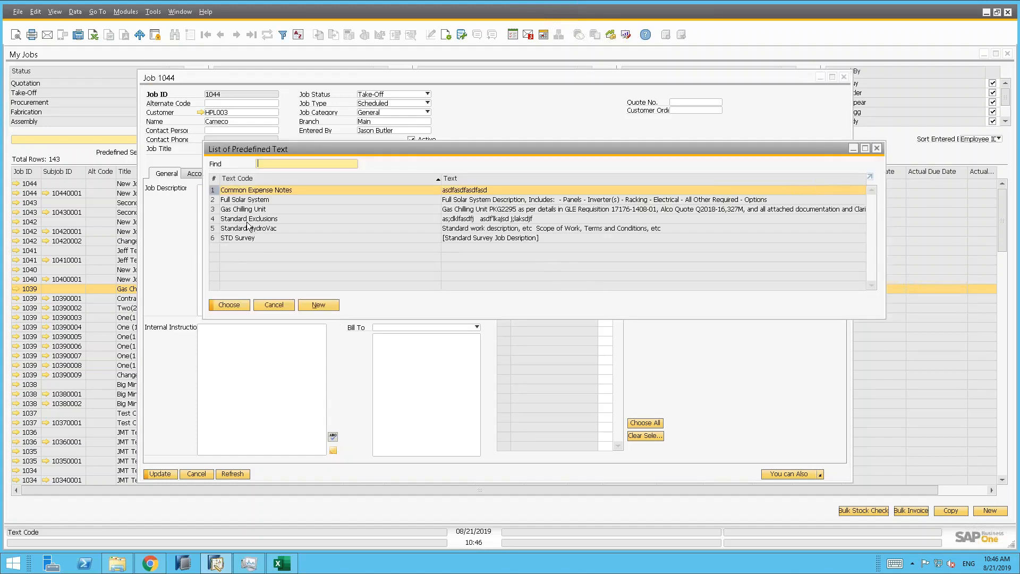
pyautogui.doubleClick(246, 230)
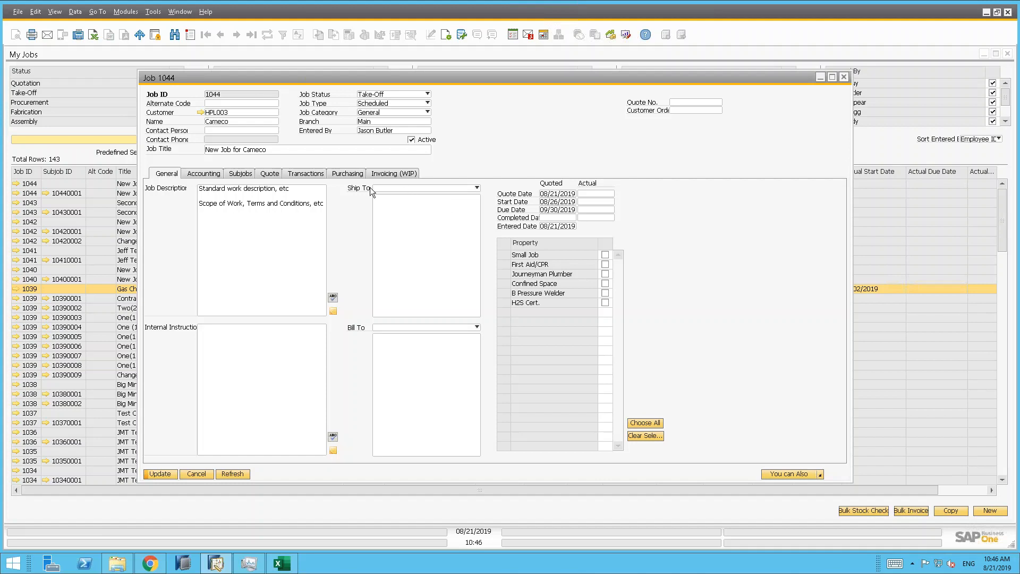
# Open Cameco's business partner record from the job and add a billing address with the ID "Bill to".
pyautogui.click(448, 189)
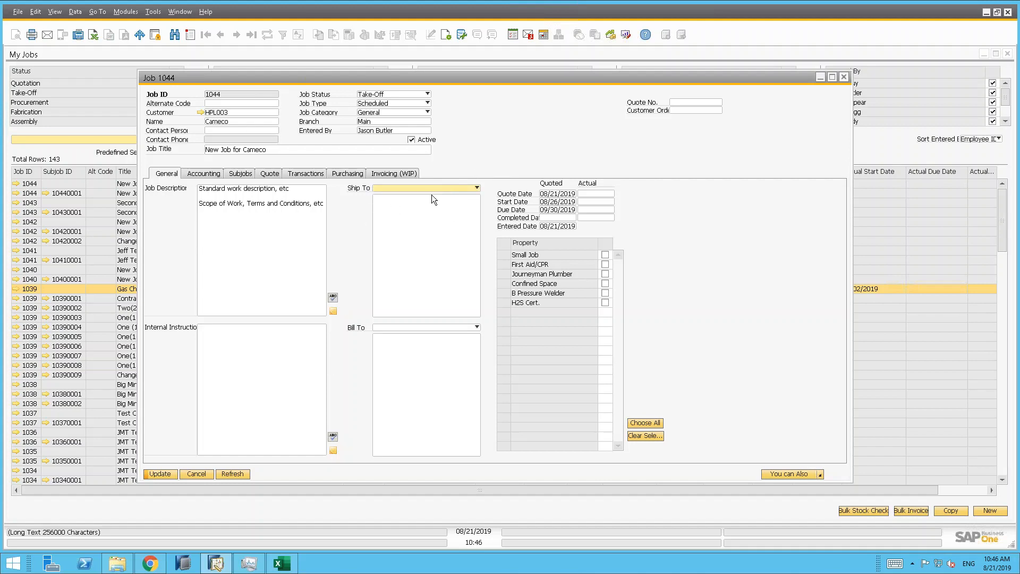
pyautogui.click(201, 114)
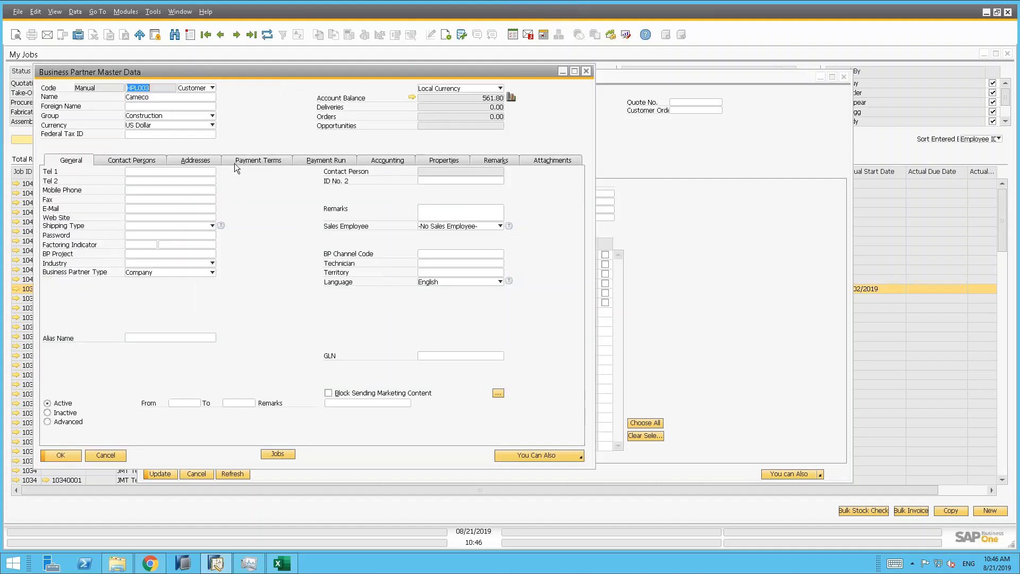
pyautogui.click(192, 160)
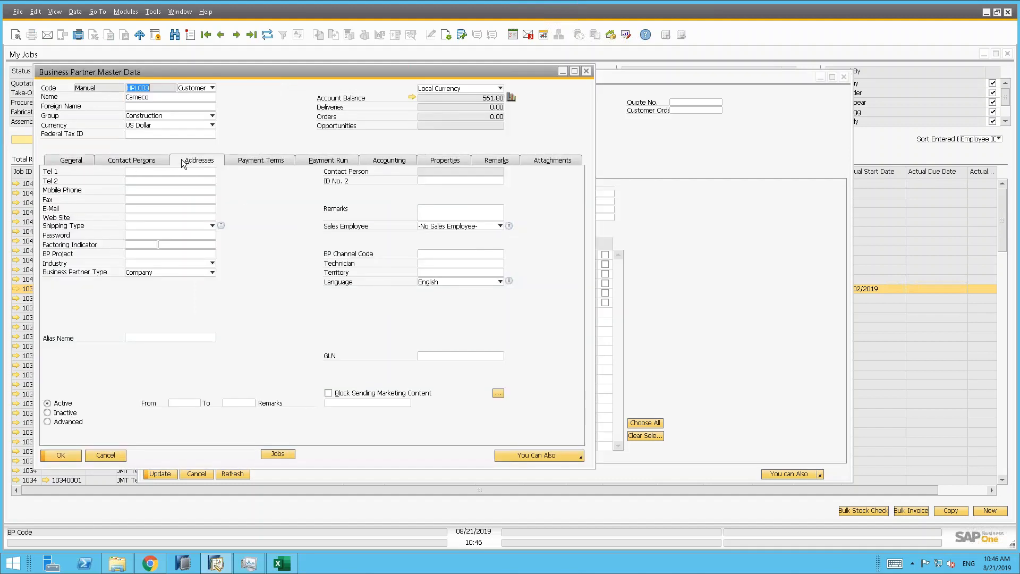
pyautogui.click(481, 191)
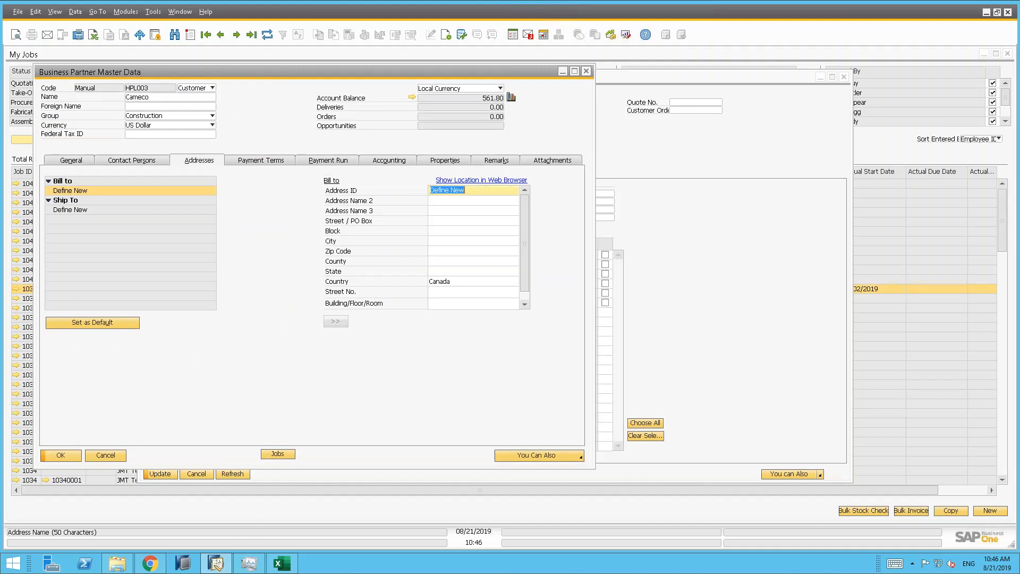
pyautogui.write('Bill to')
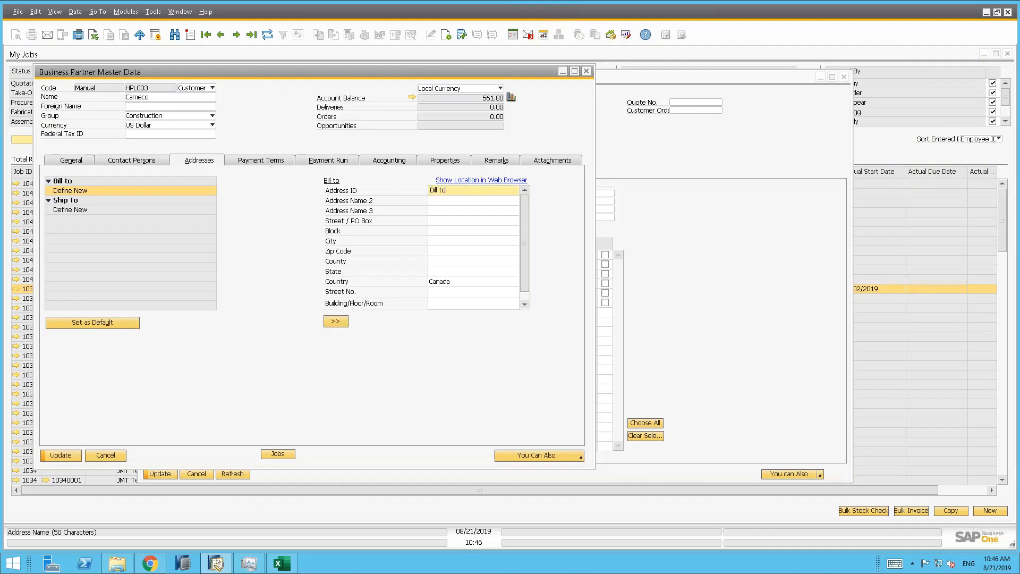
pyautogui.press('Tab')
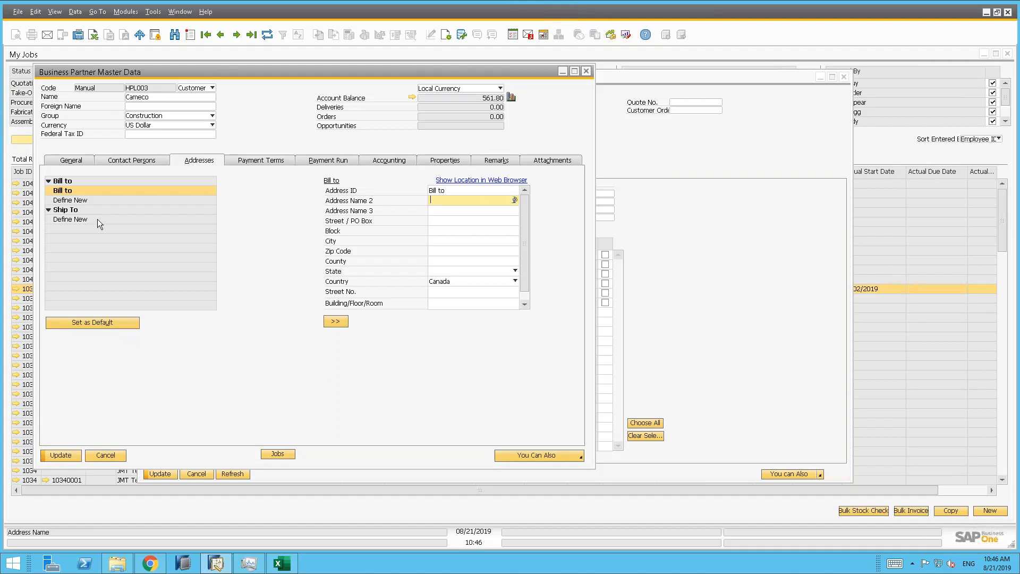
# Add a shipping address with the ID "Ship to", then save and close the business partner record.
pyautogui.click(84, 223)
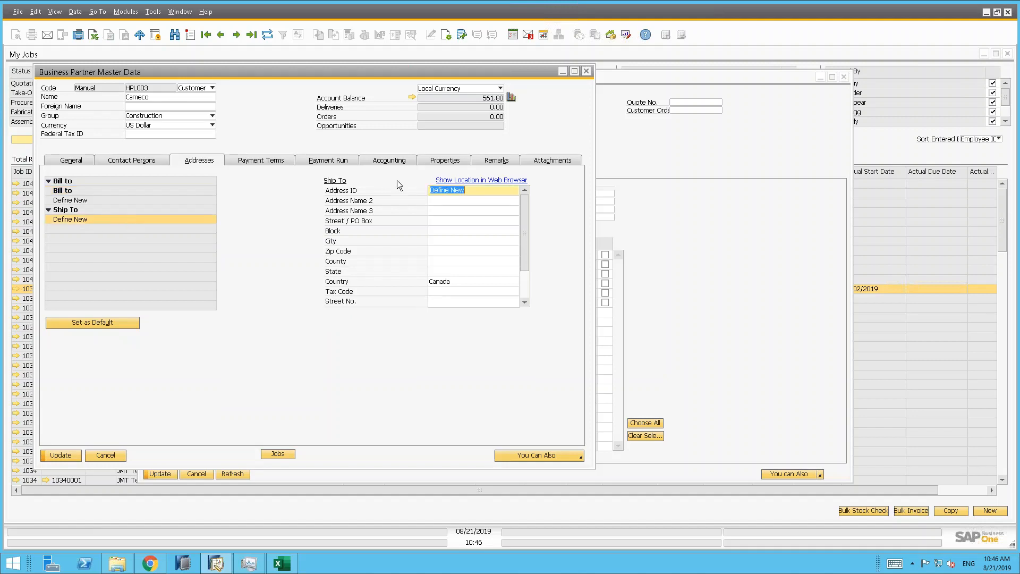
pyautogui.write('Ship to')
pyautogui.press('Tab')
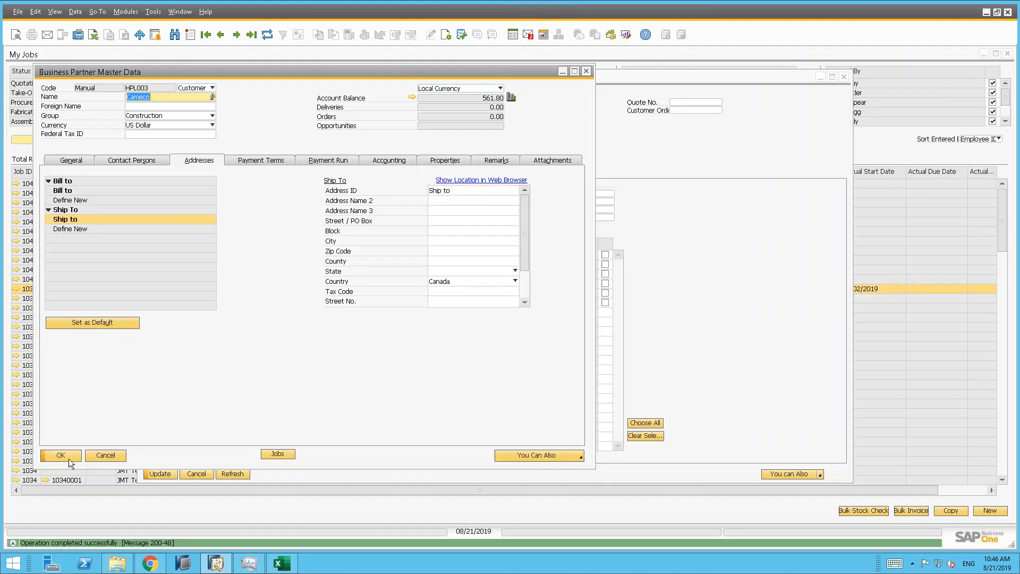
pyautogui.click(70, 458)
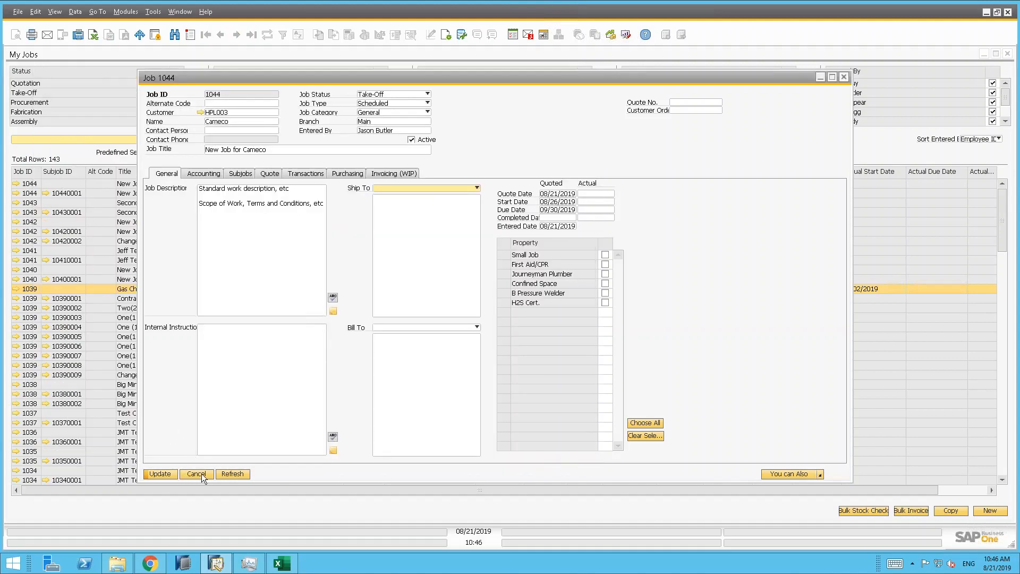
# Refresh the job, assign the "Ship to" shipping address and "Bill to" billing address, and update it.
pyautogui.click(232, 472)
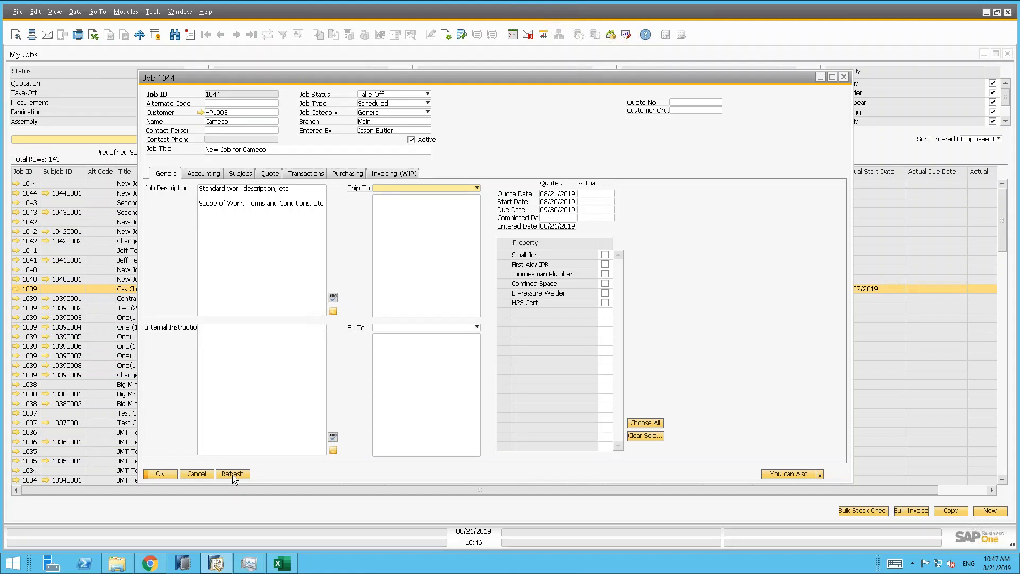
pyautogui.click(398, 189)
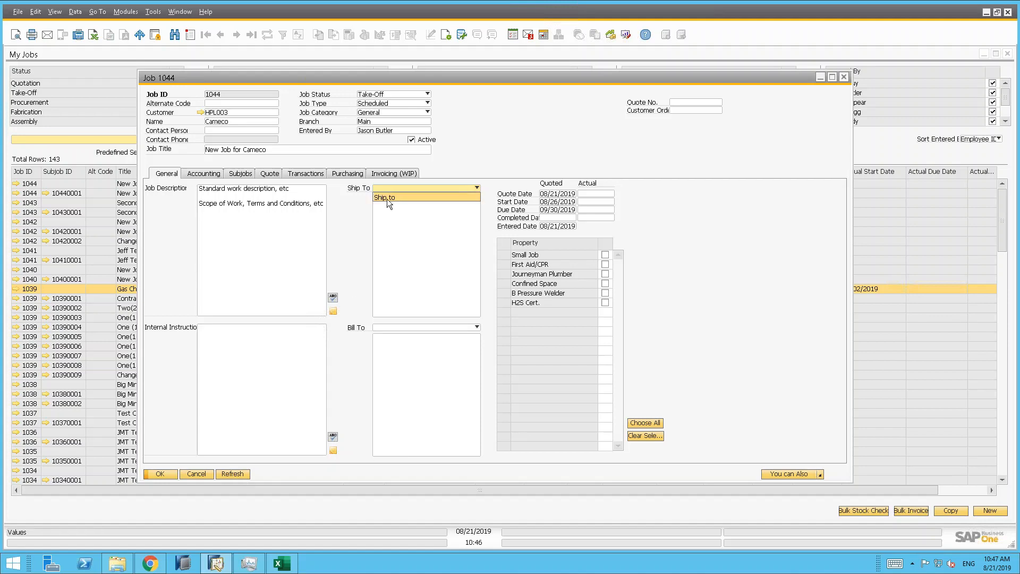
pyautogui.click(385, 196)
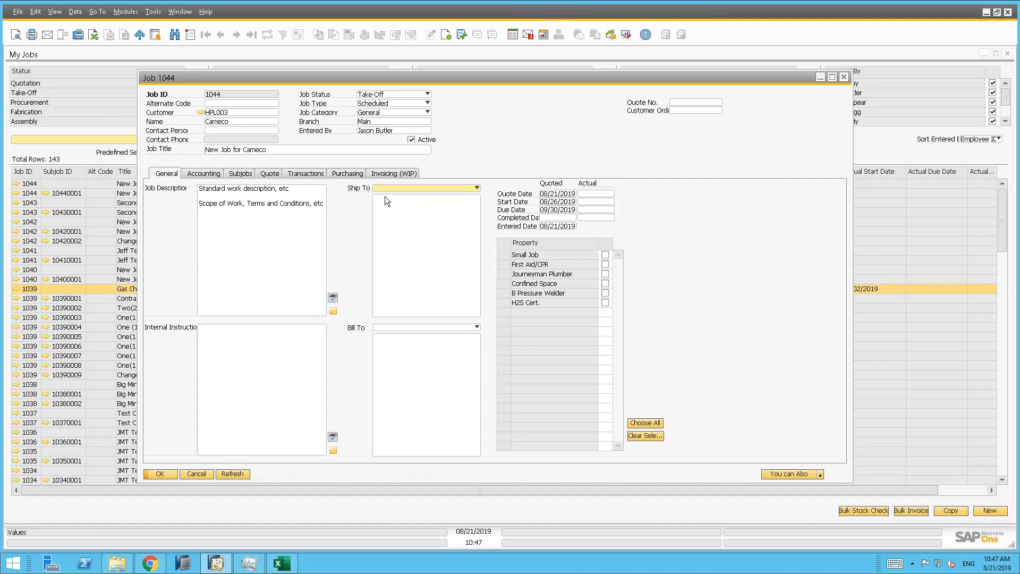
pyautogui.click(401, 327)
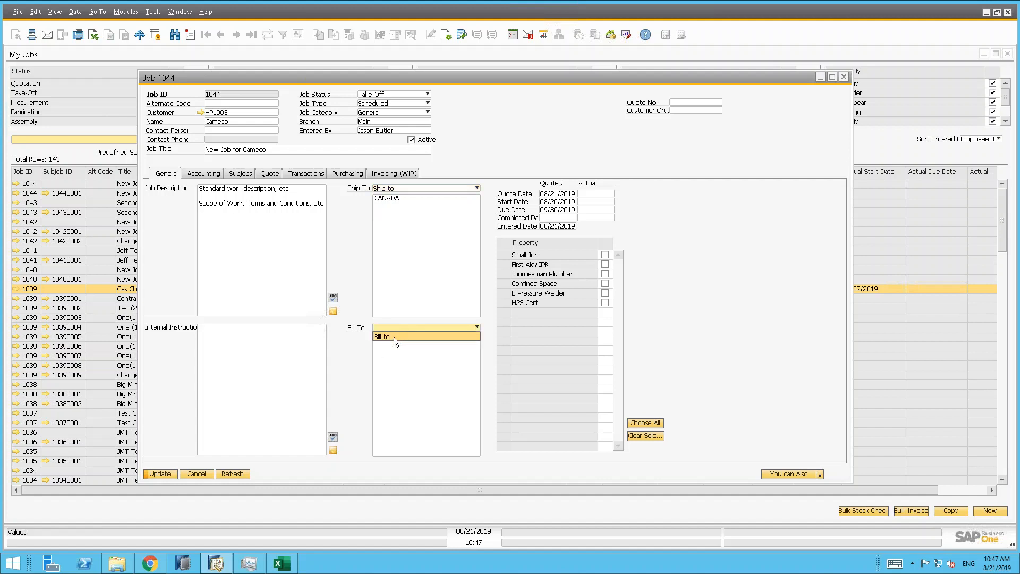
pyautogui.click(394, 336)
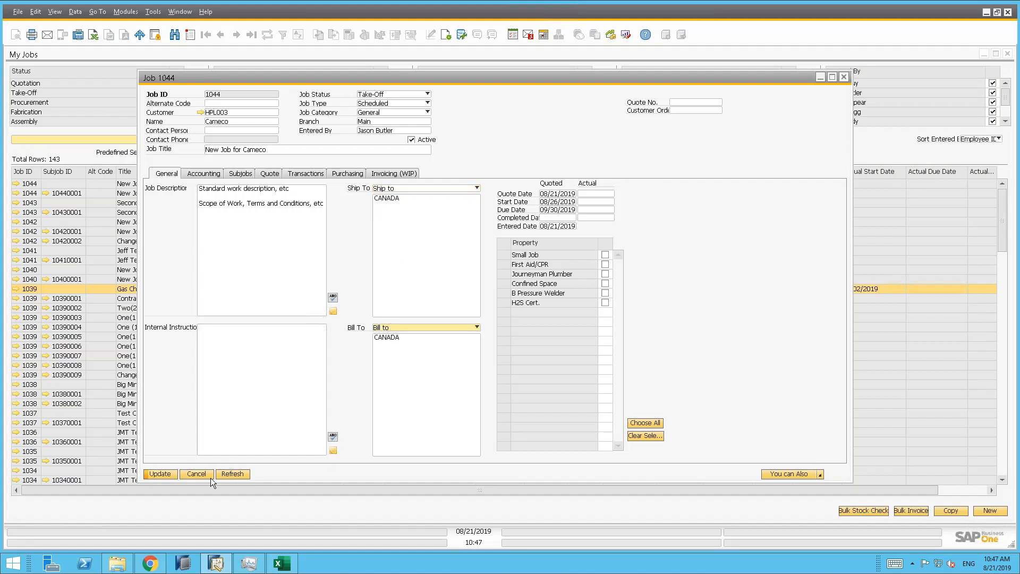
pyautogui.click(165, 473)
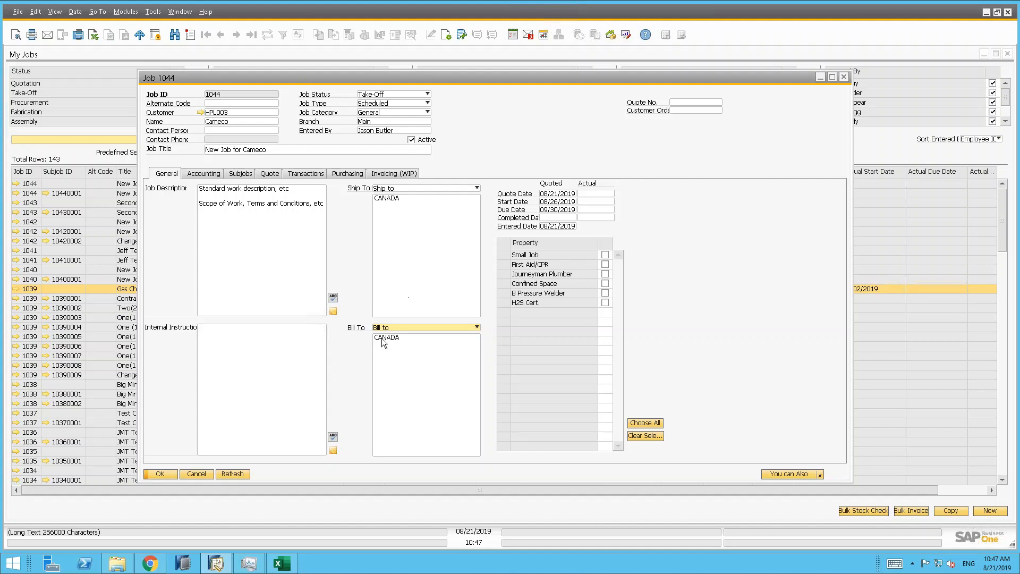
# Show the job's subjobs, fit the column widths to their contents, and maximize the job window.
pyautogui.click(240, 175)
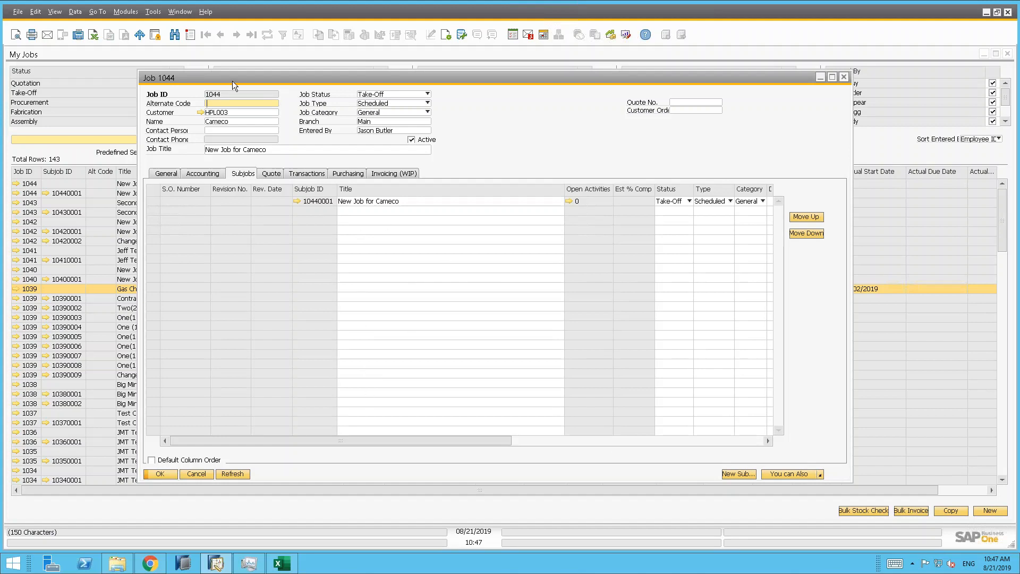
pyautogui.click(54, 11)
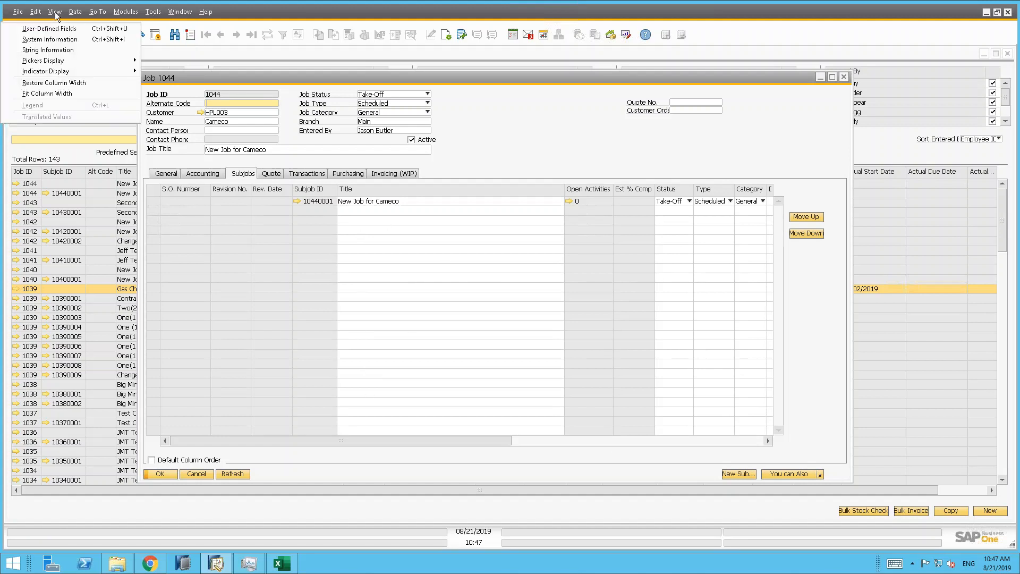
pyautogui.click(56, 95)
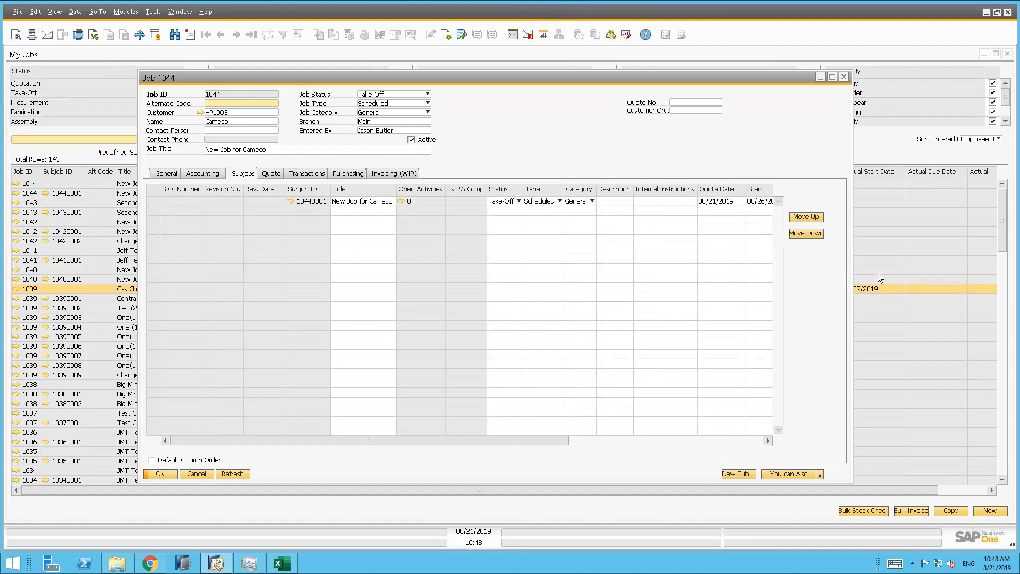
pyautogui.click(832, 76)
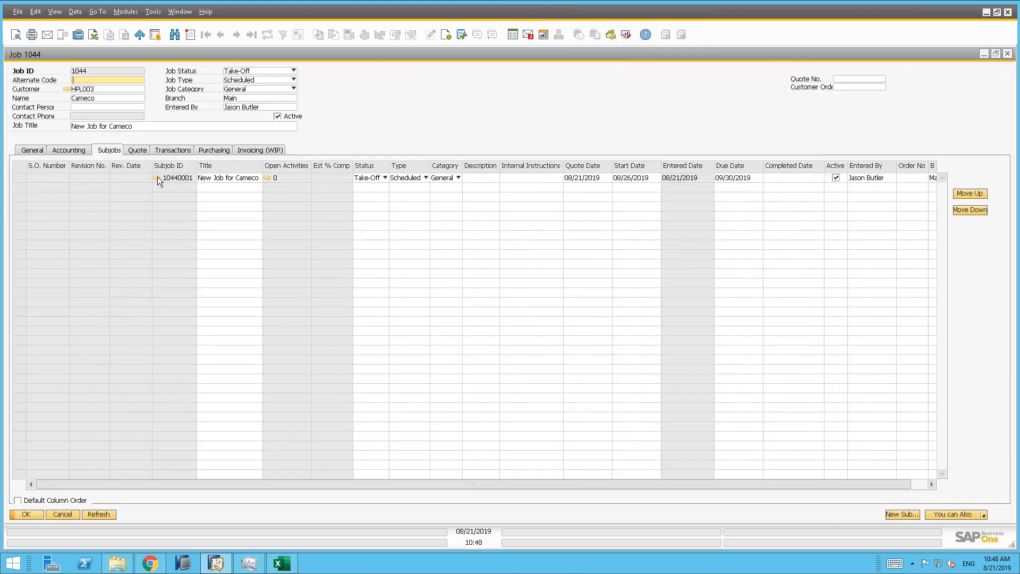
# Open subjob 10440001 and check its Ship To address choices without selecting one.
pyautogui.click(157, 177)
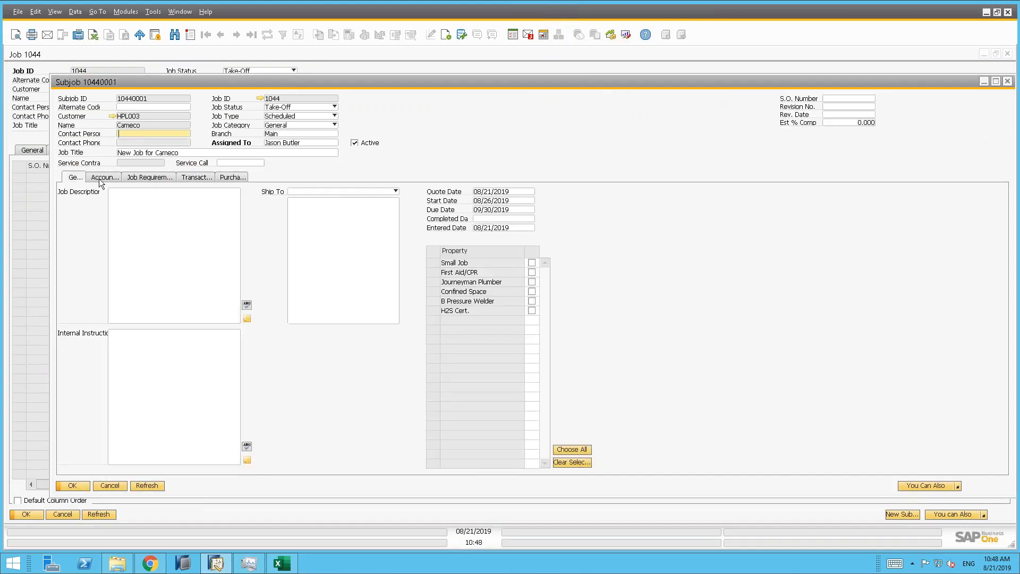
pyautogui.click(308, 211)
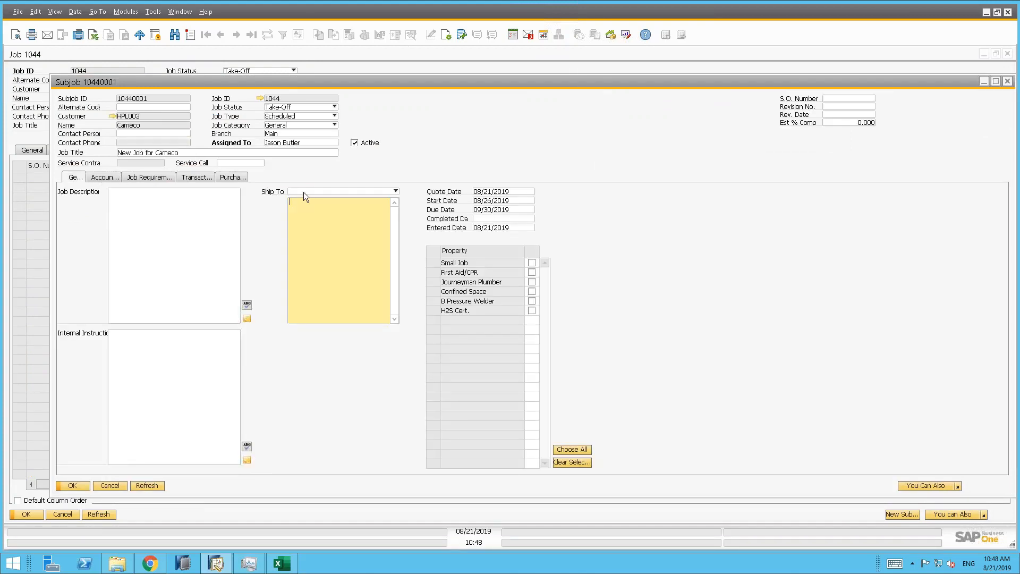
pyautogui.click(304, 192)
pyautogui.click(300, 228)
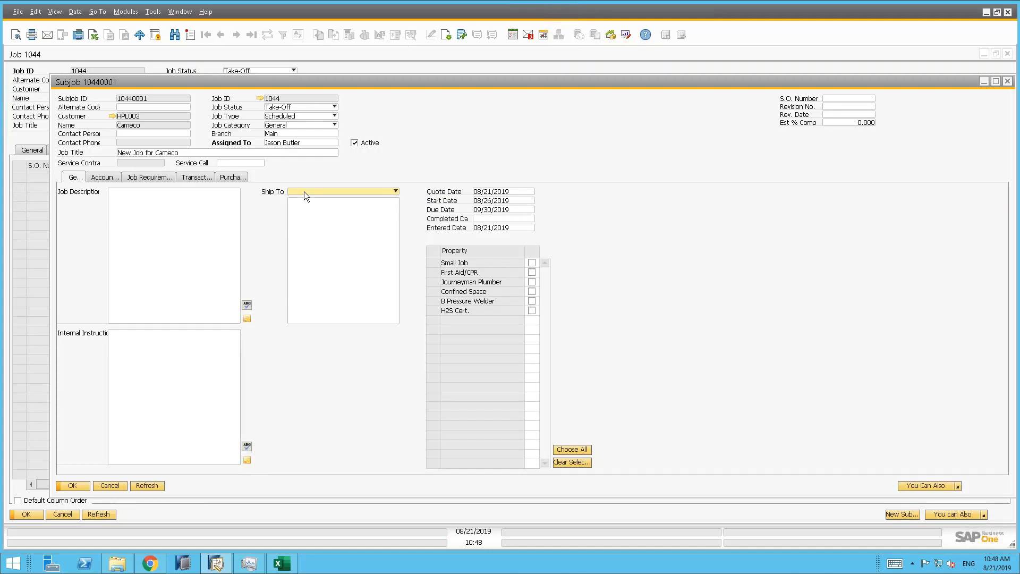
pyautogui.click(304, 191)
pyautogui.click(304, 213)
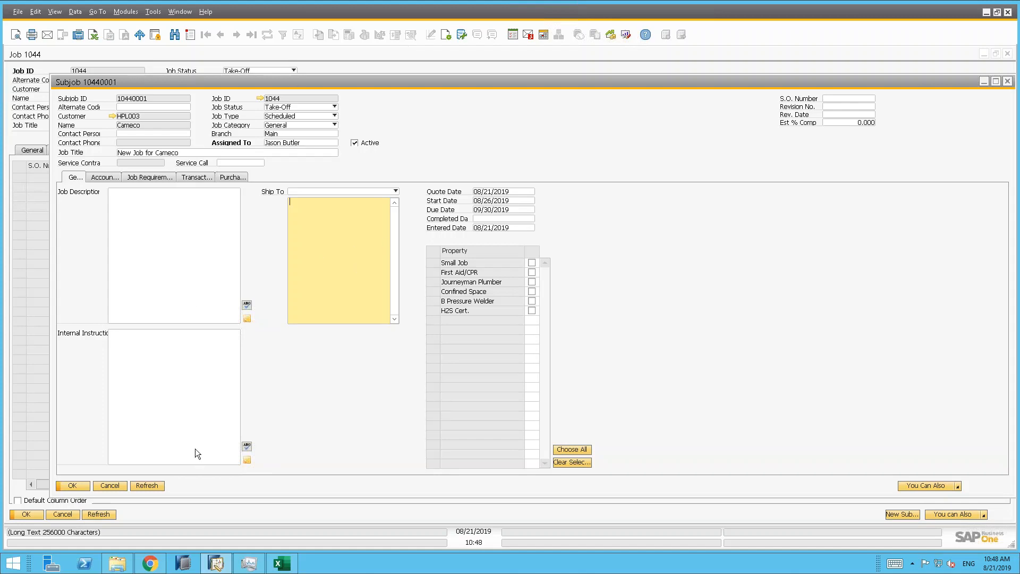
# Close the subjob without changes and review the job's general details and default accounting codes.
pyautogui.click(111, 487)
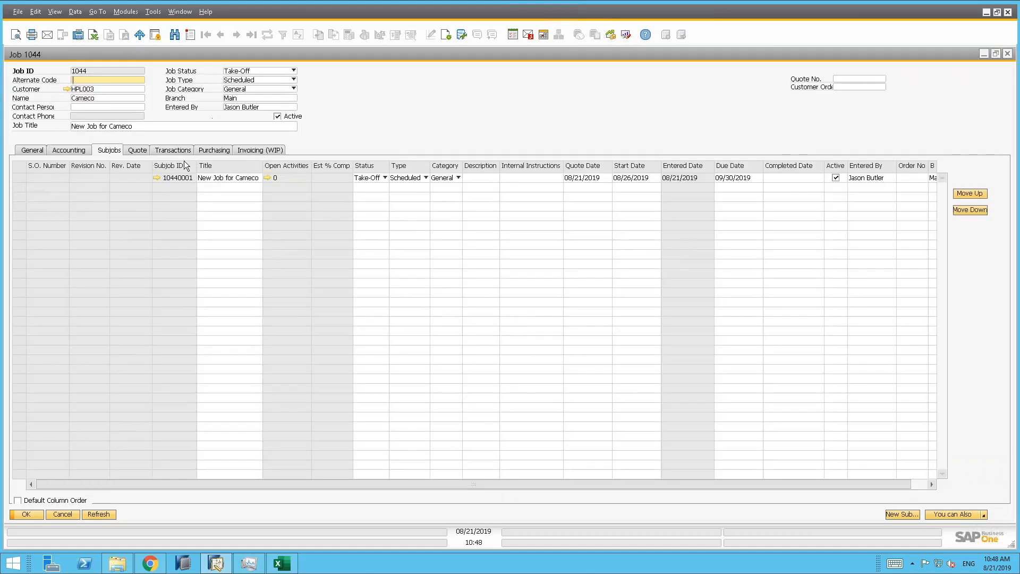
pyautogui.click(33, 153)
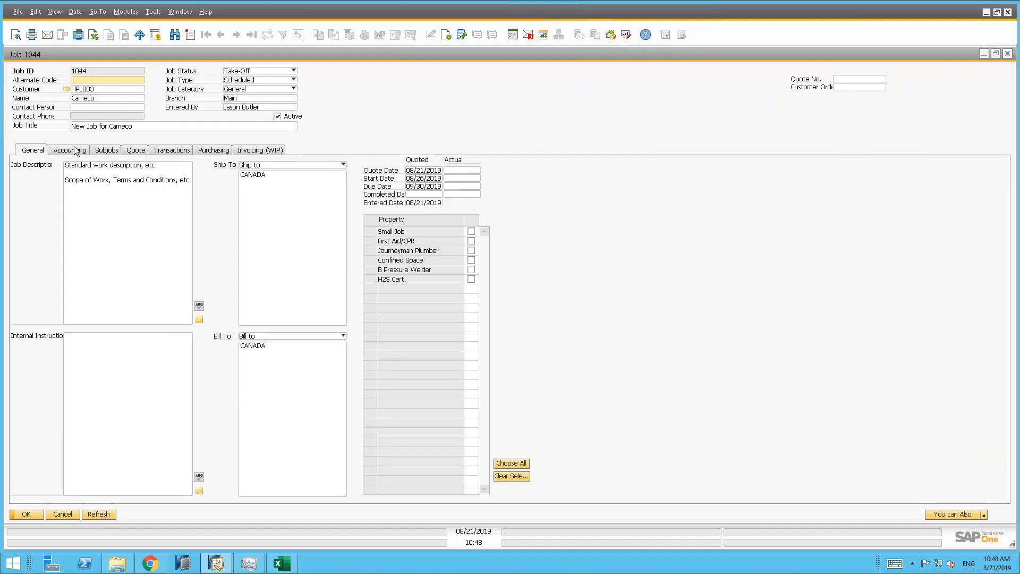
pyautogui.click(74, 149)
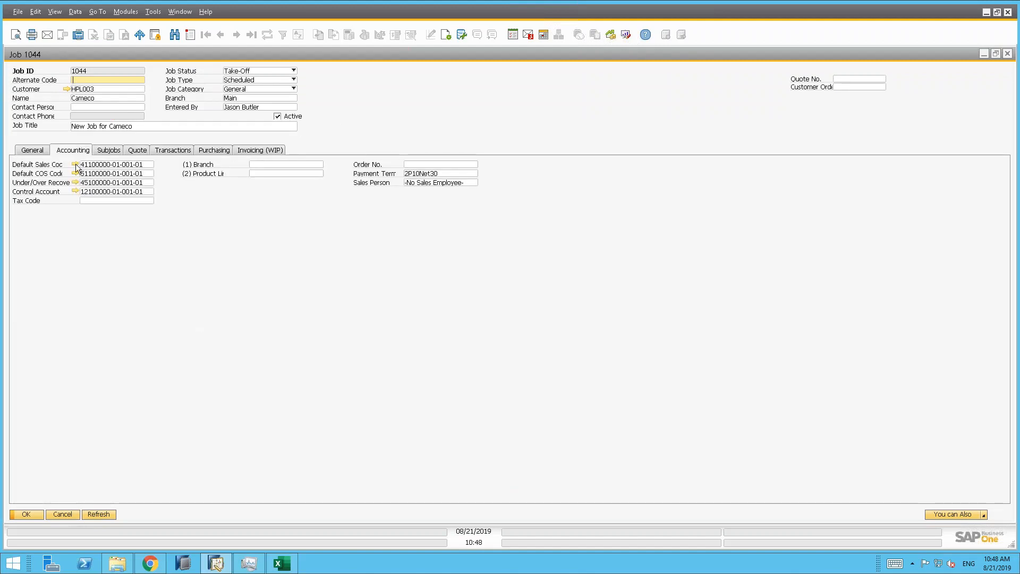
pyautogui.click(149, 165)
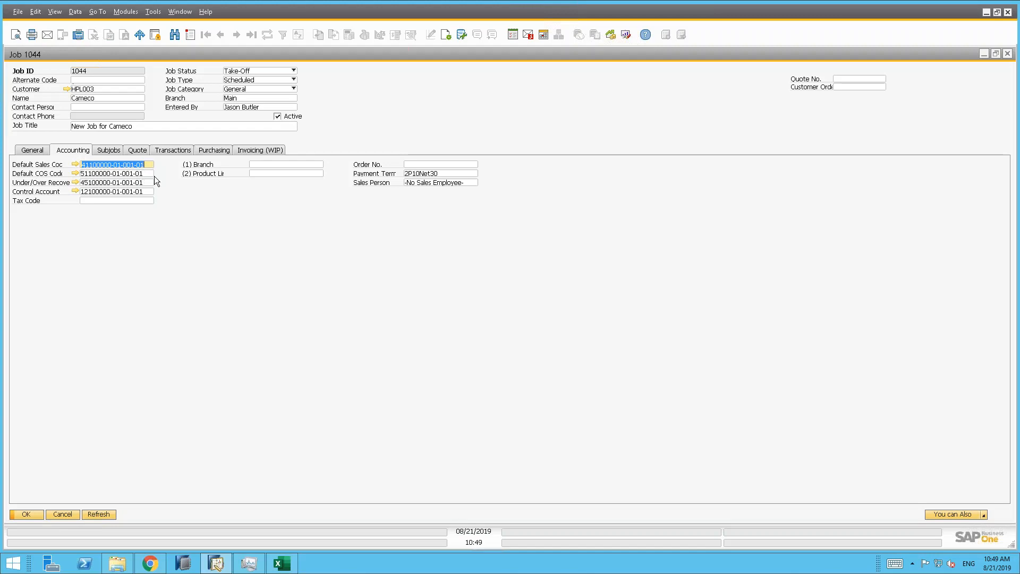
# Set the job's tax code to CA (California), apply it to both job and subjob, and accept the subjob address dialog.
pyautogui.click(105, 200)
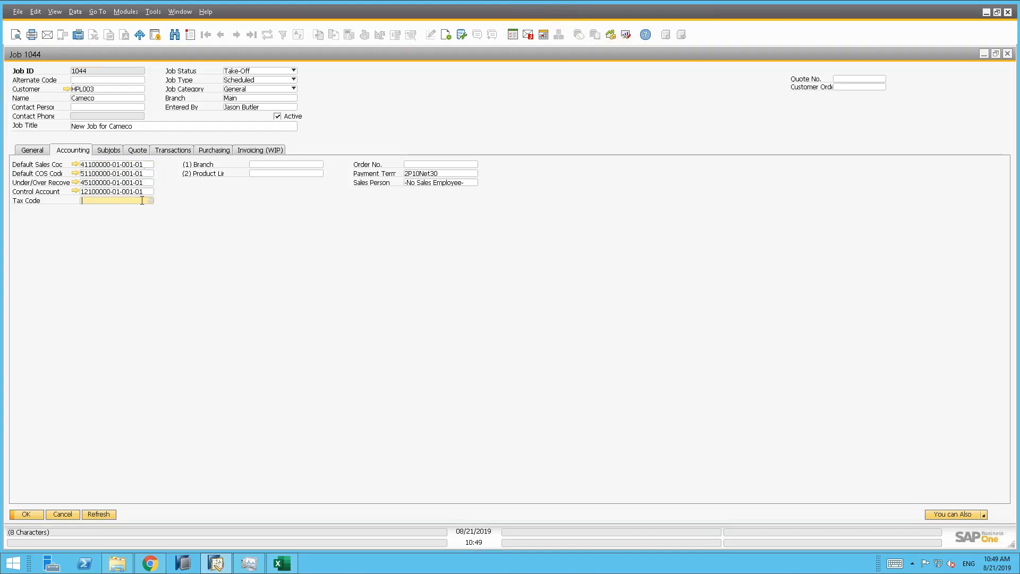
pyautogui.click(150, 201)
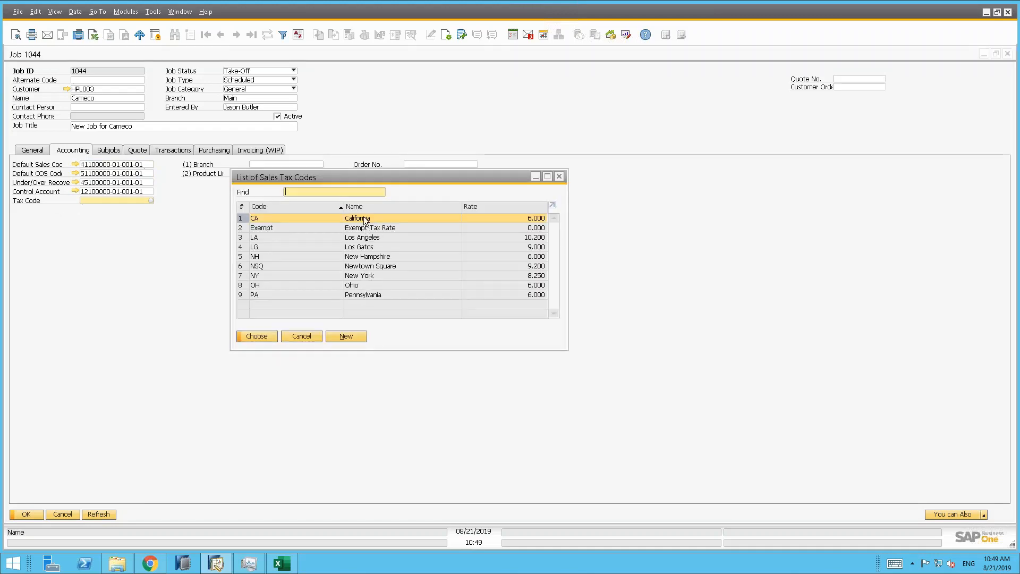
pyautogui.doubleClick(366, 219)
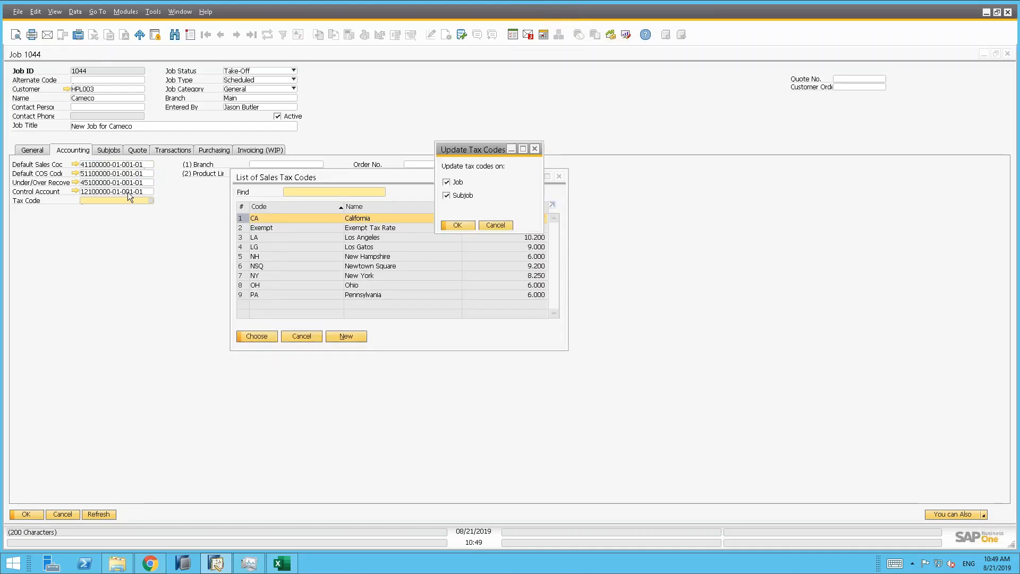
pyautogui.click(457, 226)
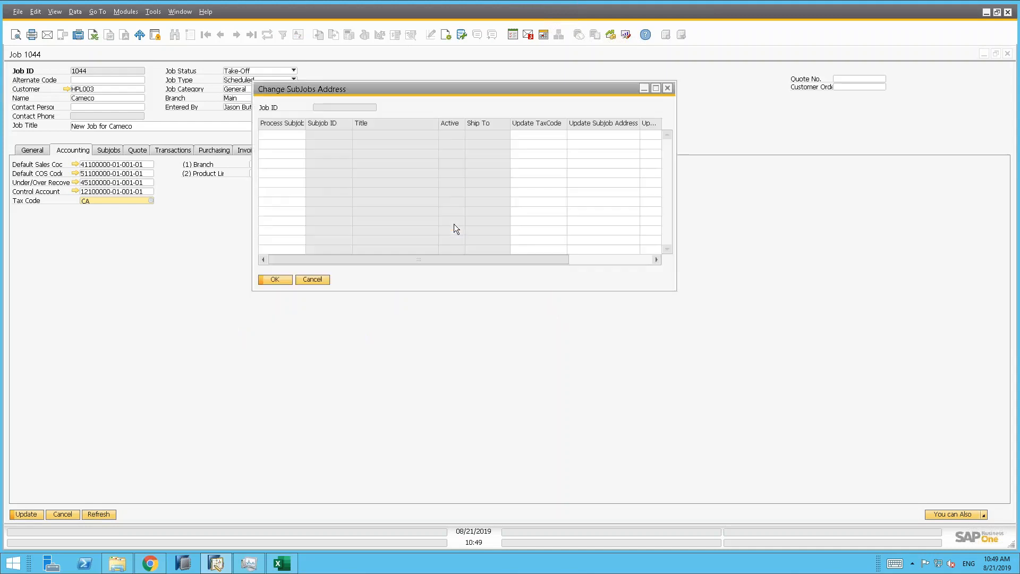
pyautogui.click(285, 279)
# Check the distribution rules offered for the job's Branch and Product Line dimensions without choosing any.
pyautogui.click(269, 164)
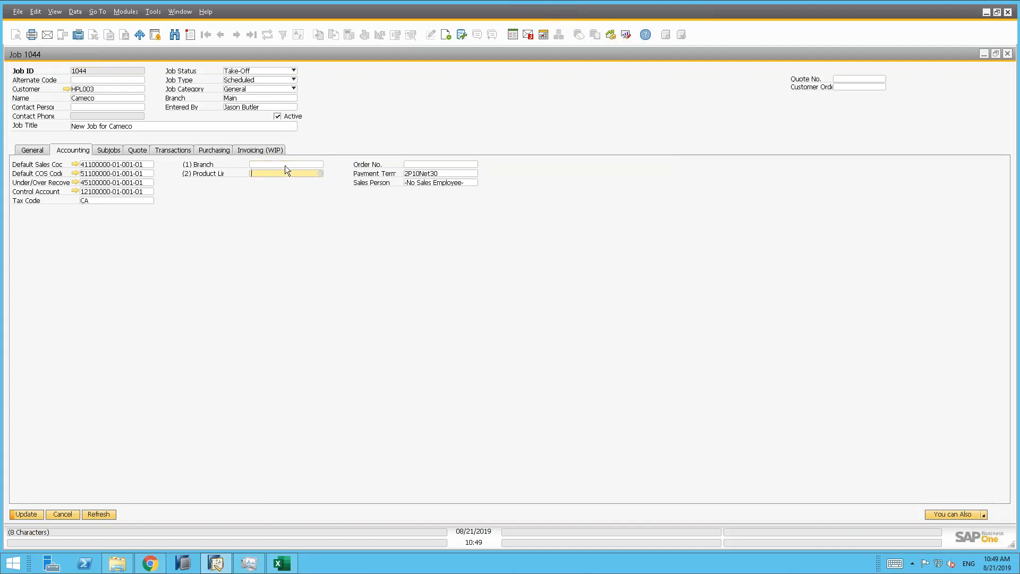
pyautogui.click(321, 165)
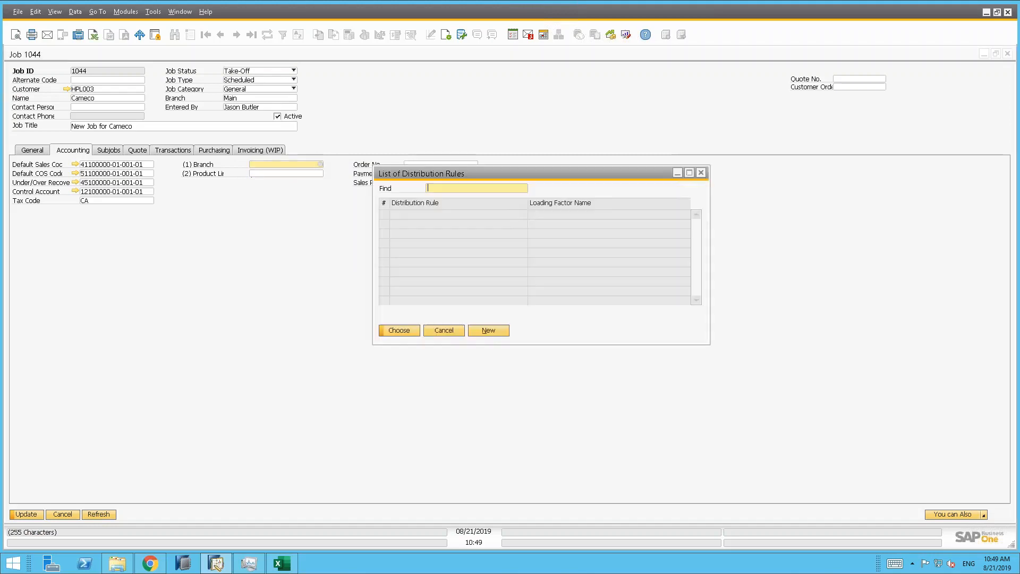
pyautogui.click(445, 329)
pyautogui.click(315, 174)
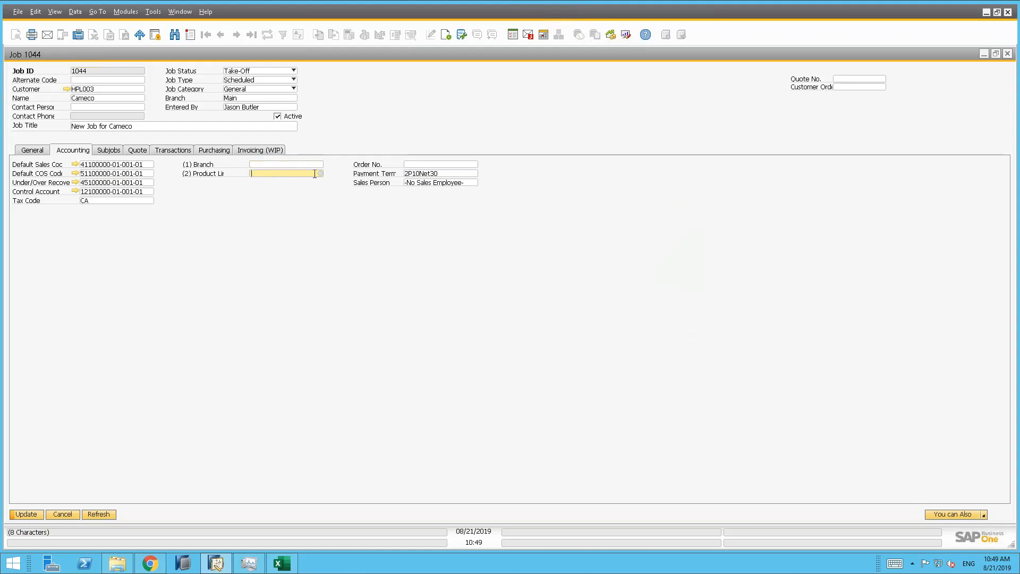
pyautogui.click(321, 174)
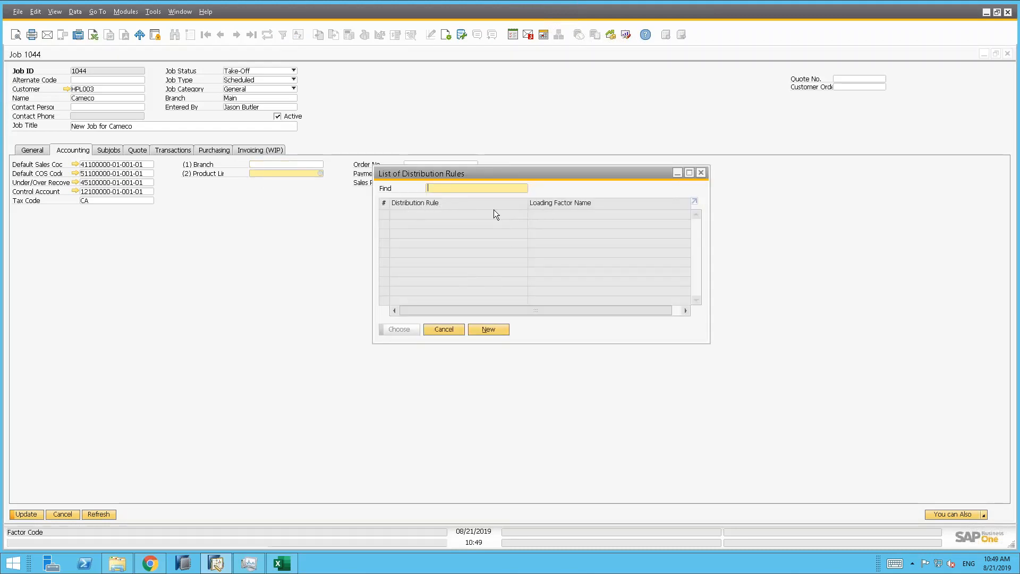
pyautogui.click(444, 330)
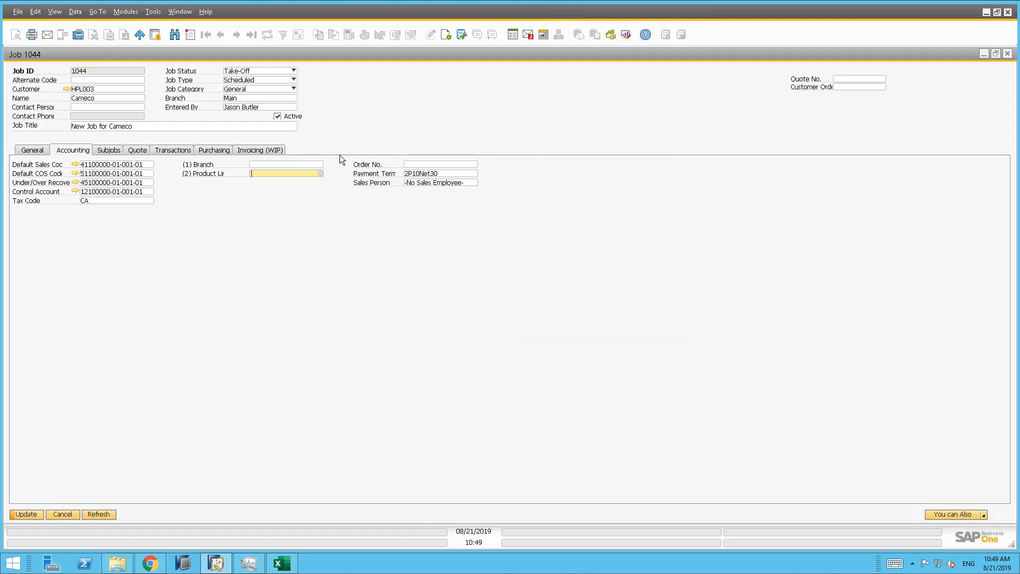
# Show the job's subjobs and update the job to save its accounting changes.
pyautogui.click(428, 164)
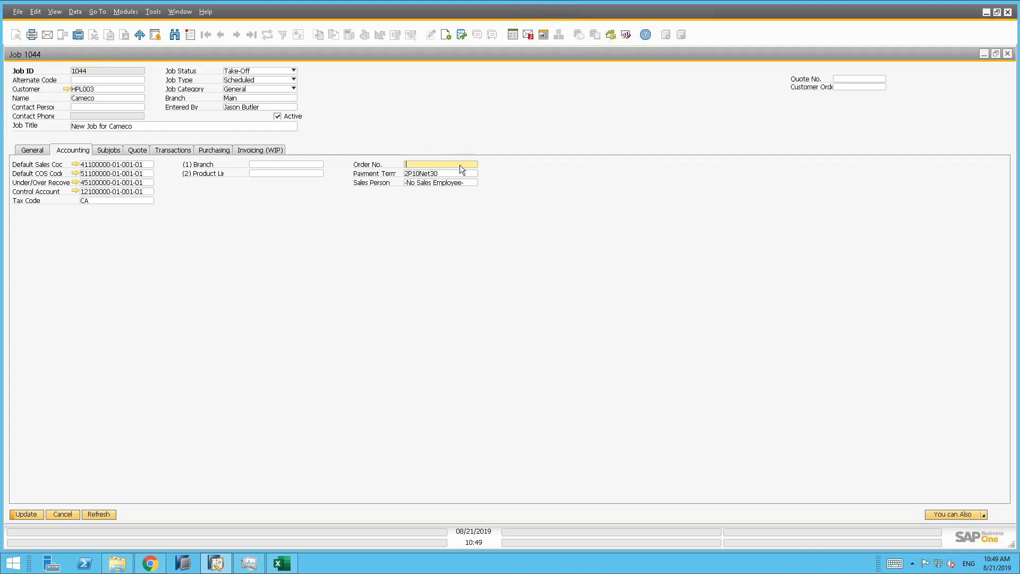
pyautogui.click(109, 149)
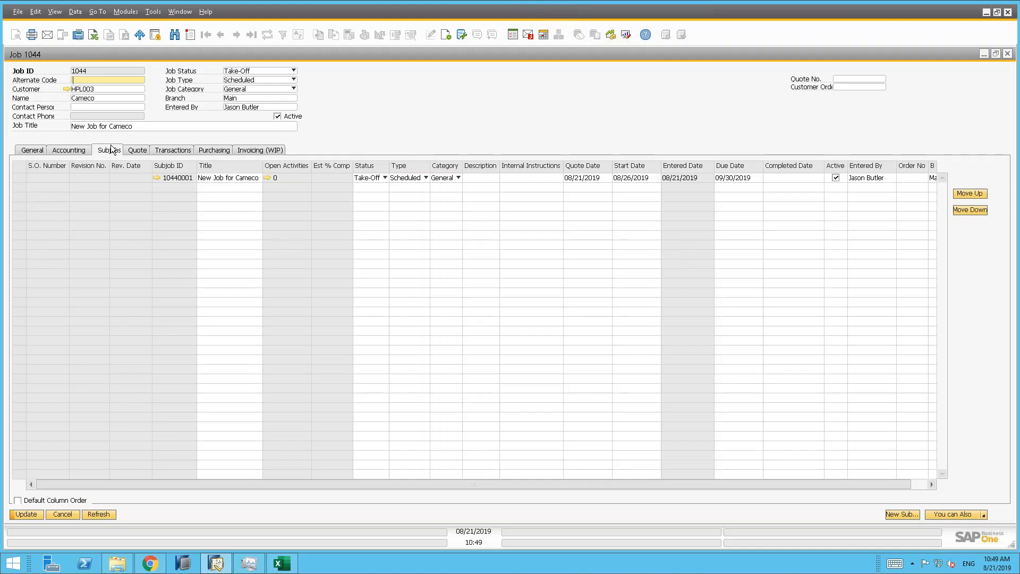
pyautogui.click(27, 514)
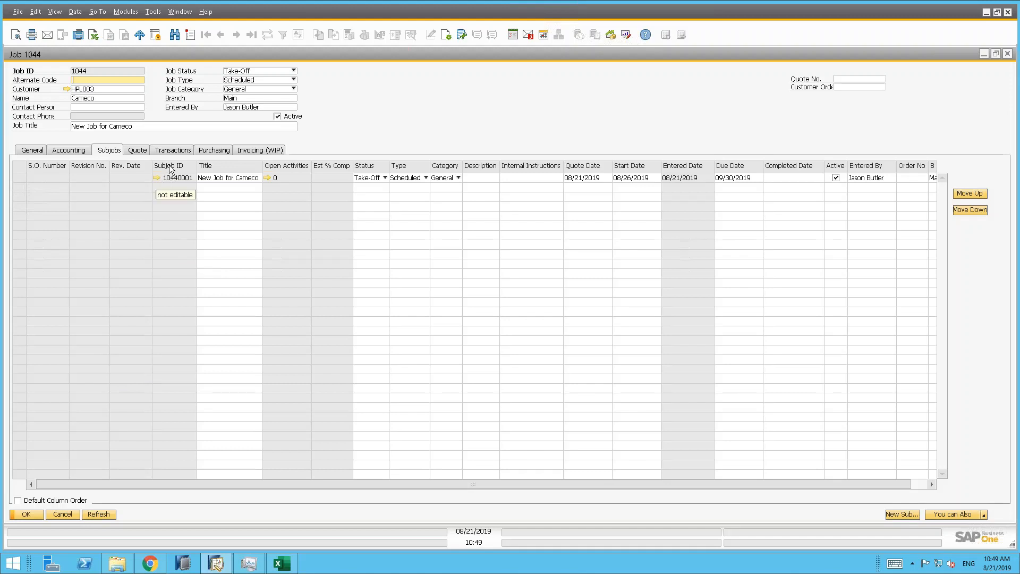
# Review the job's quote lines and return to its list of subjobs.
pyautogui.click(134, 150)
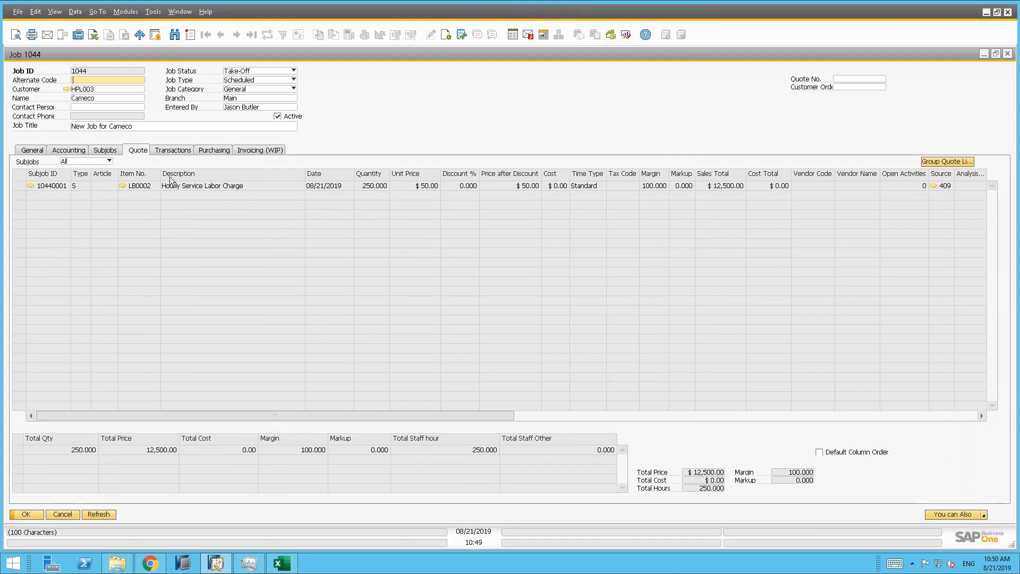
pyautogui.click(185, 228)
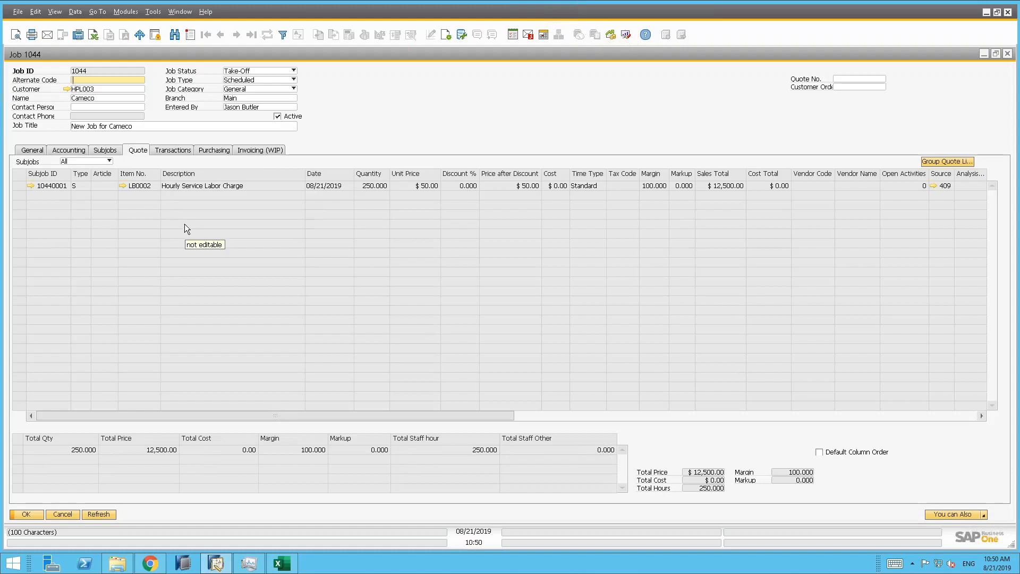
pyautogui.click(104, 150)
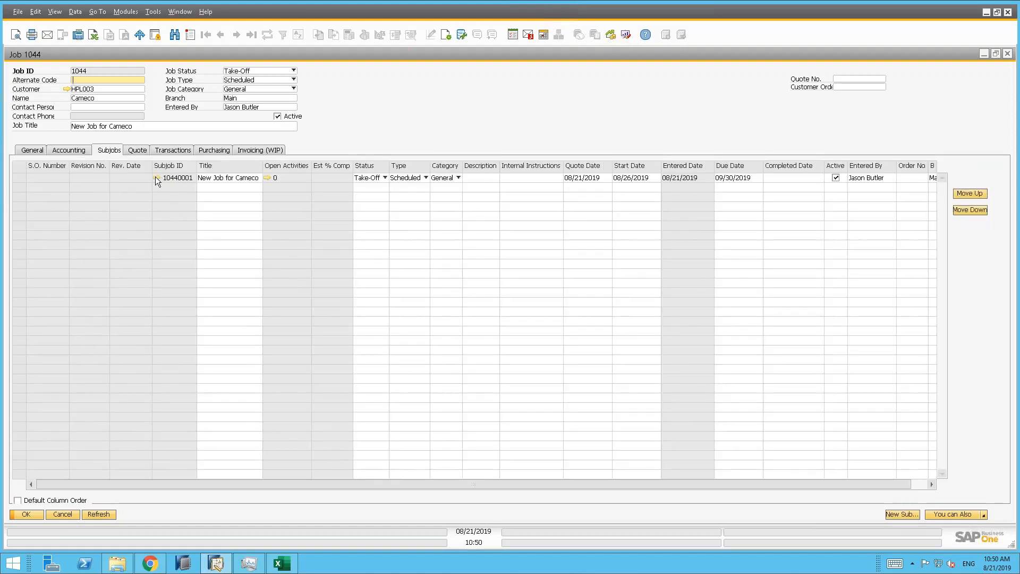
# Open subjob 10440001, show its job requirements, and enlarge the subjob window.
pyautogui.click(155, 177)
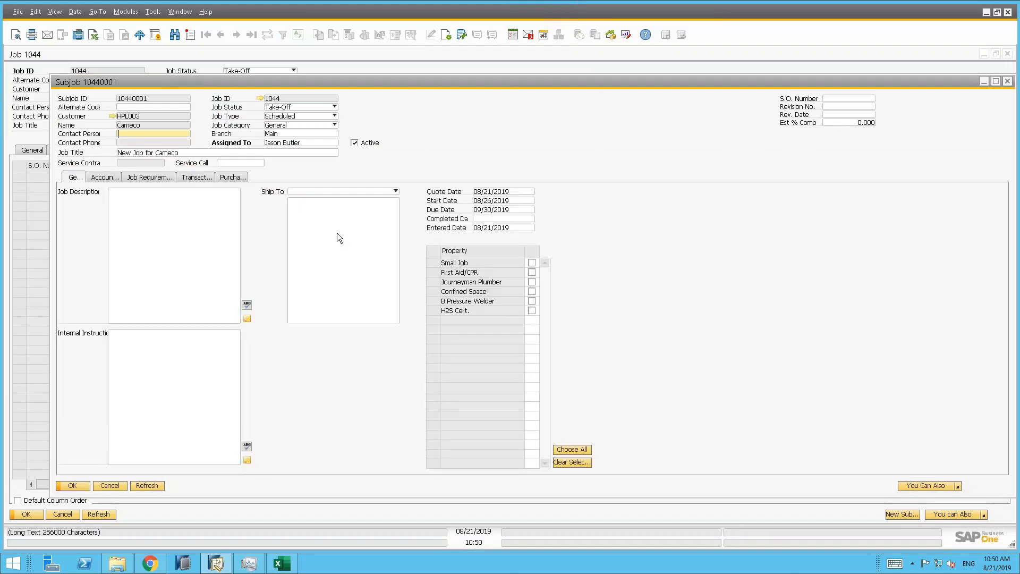
pyautogui.click(138, 179)
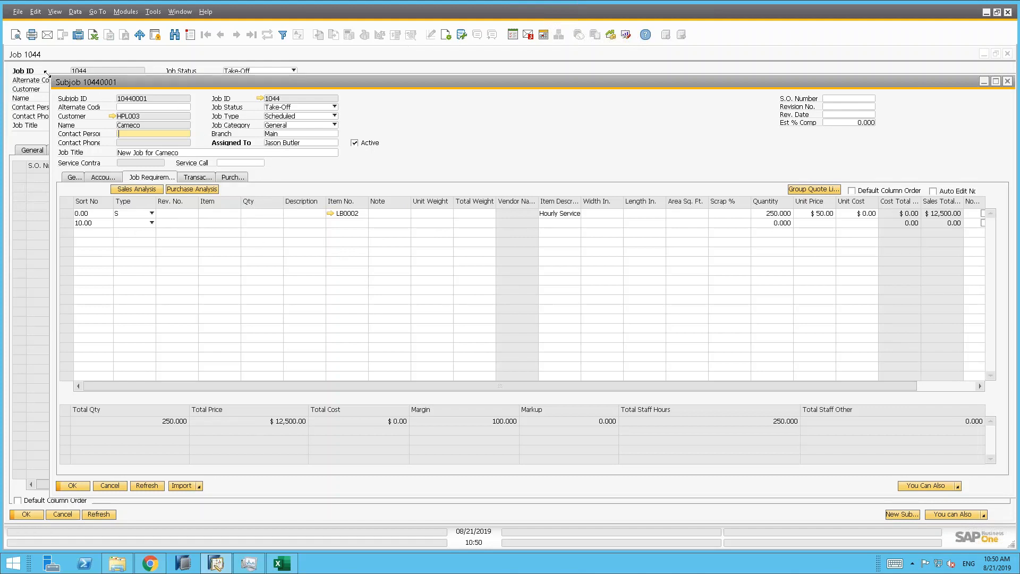
pyautogui.moveTo(49, 74); pyautogui.dragTo(13, 55)
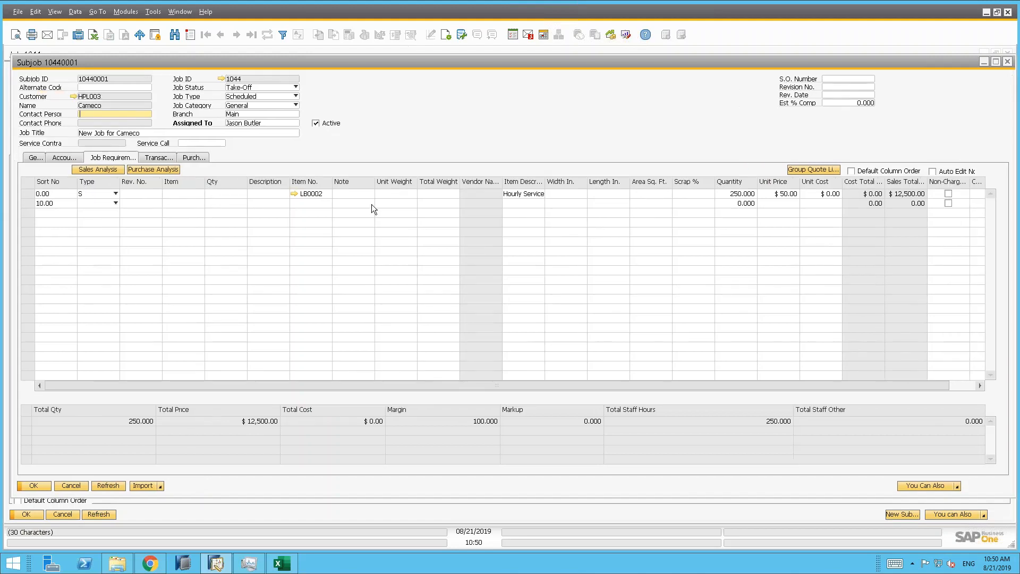
# Check the description cell and note editor of the LB0002 labor line, leaving both empty.
pyautogui.click(266, 194)
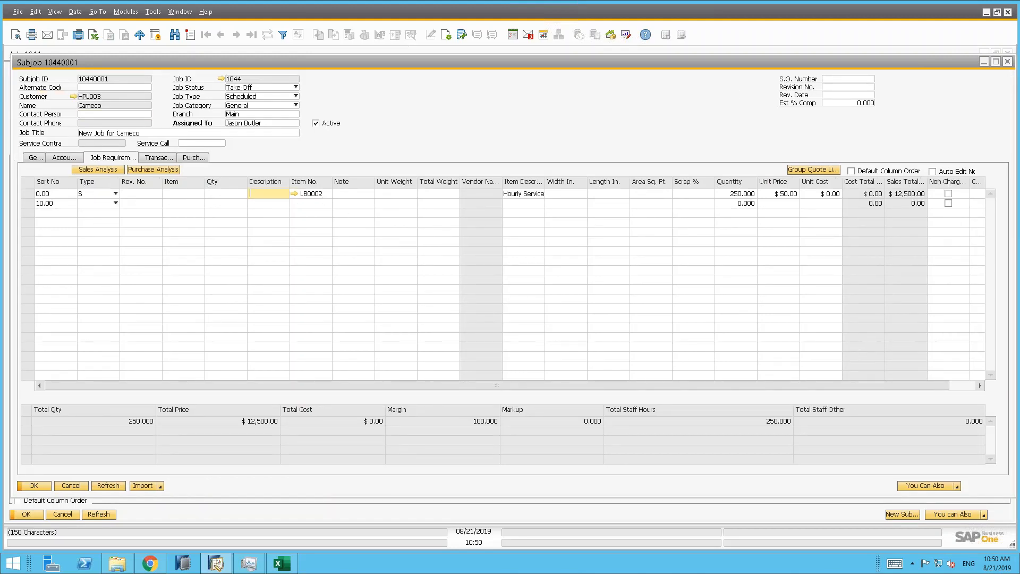
pyautogui.doubleClick(353, 194)
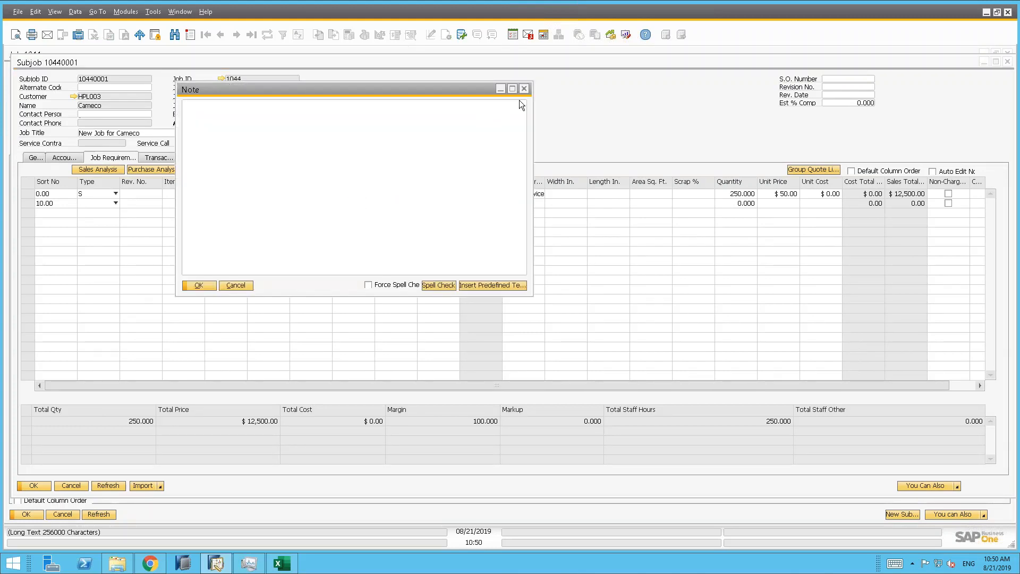
pyautogui.click(524, 89)
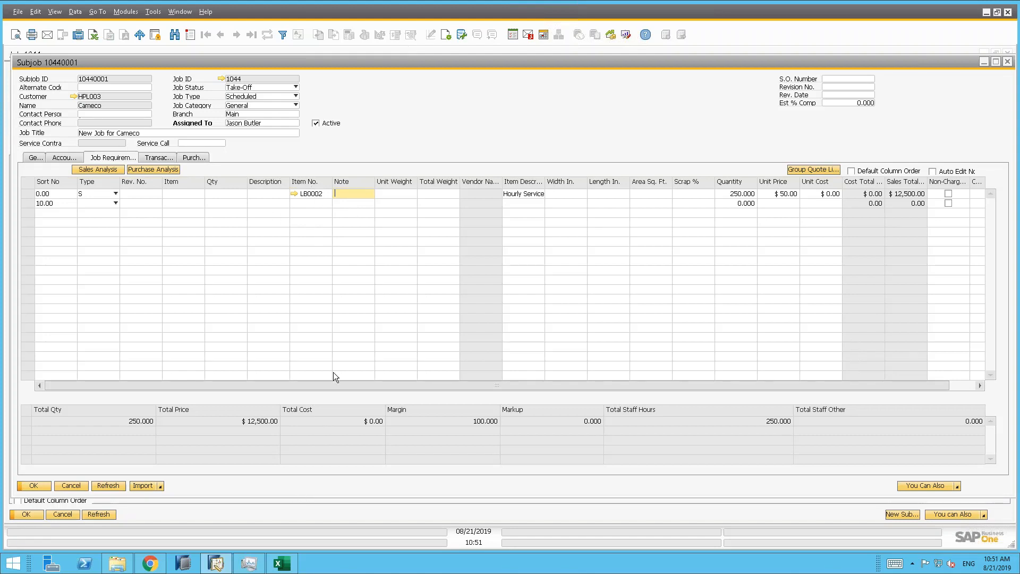
# Add a Material line to the job requirements using item I00005, J.B. Laptop Batteries X1 series.
pyautogui.click(304, 205)
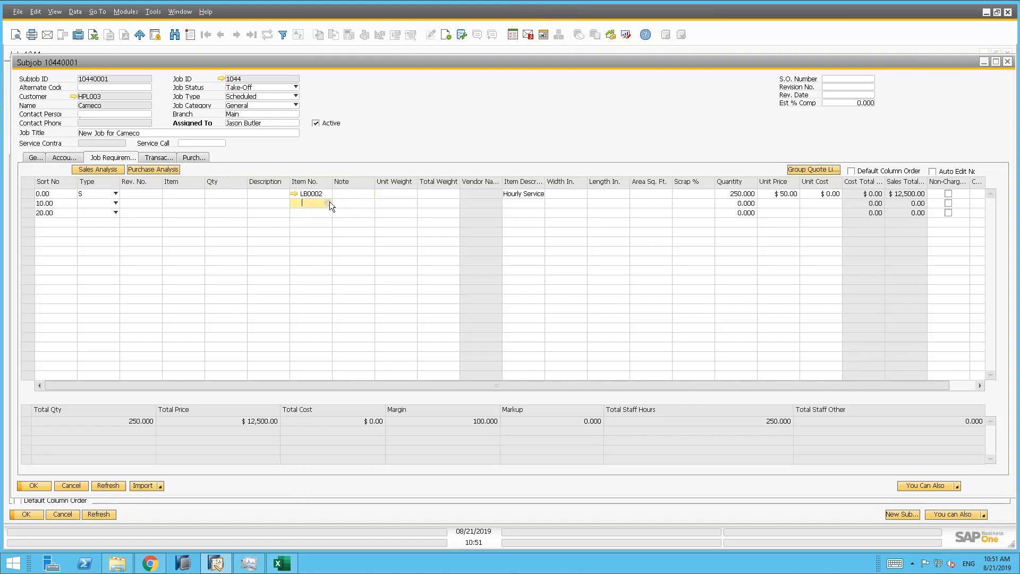
pyautogui.click(116, 204)
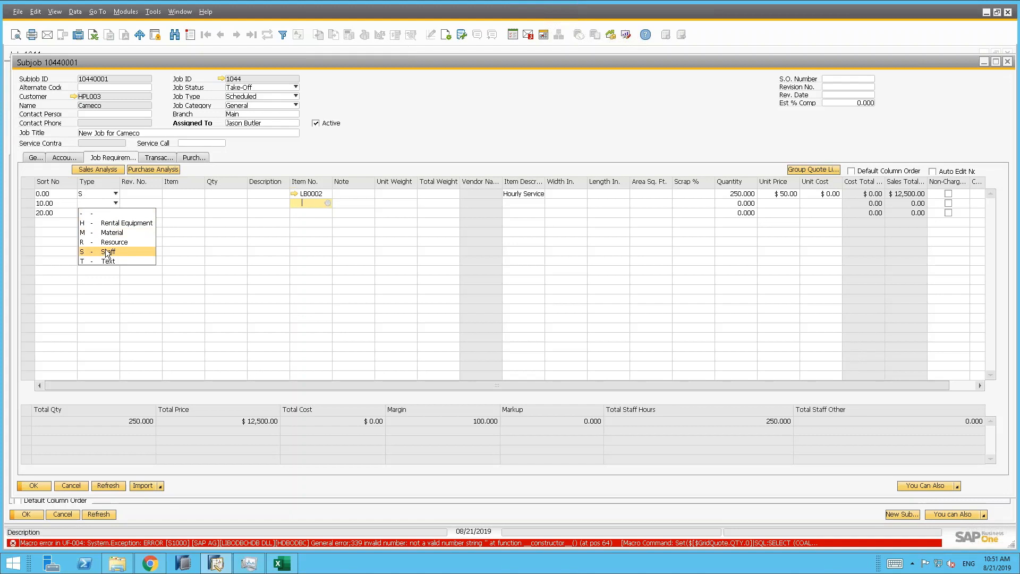
pyautogui.click(106, 236)
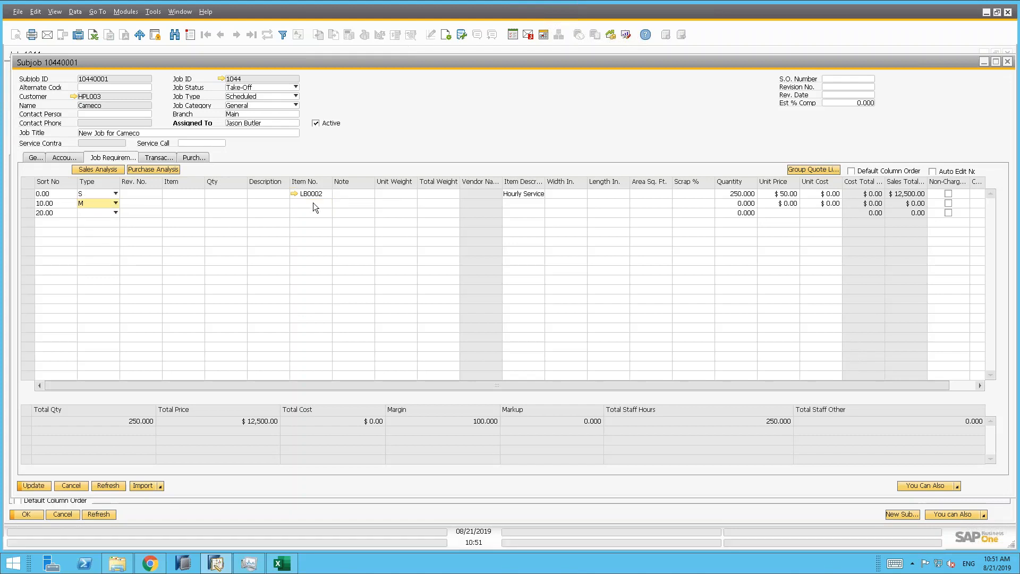
pyautogui.click(328, 203)
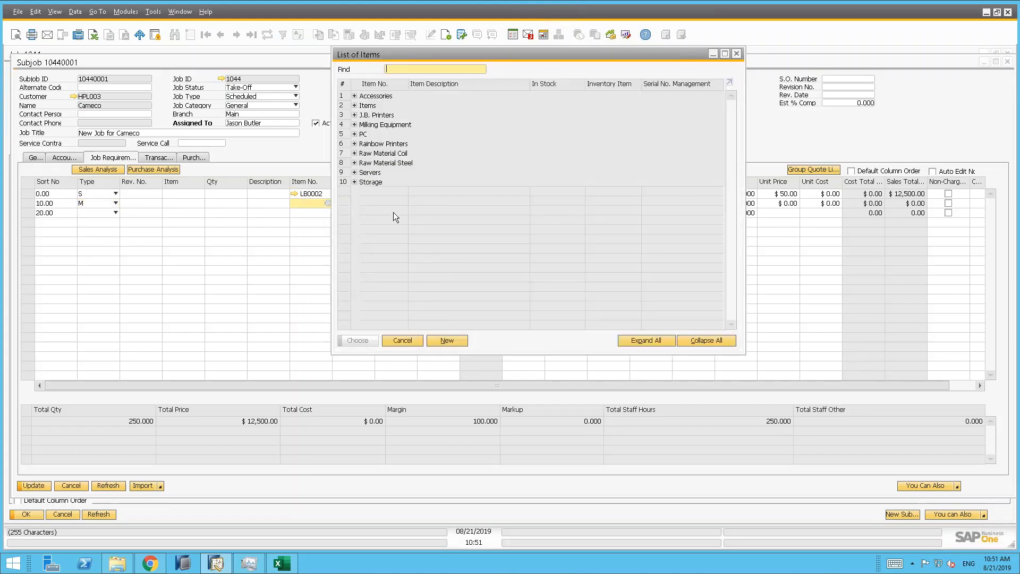
pyautogui.click(355, 105)
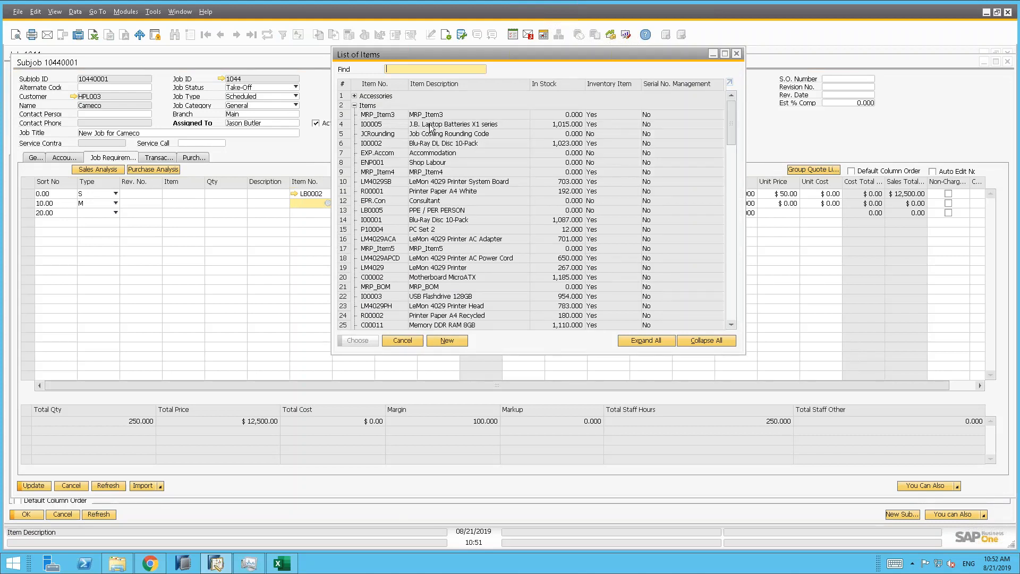
pyautogui.click(429, 125)
pyautogui.click(357, 341)
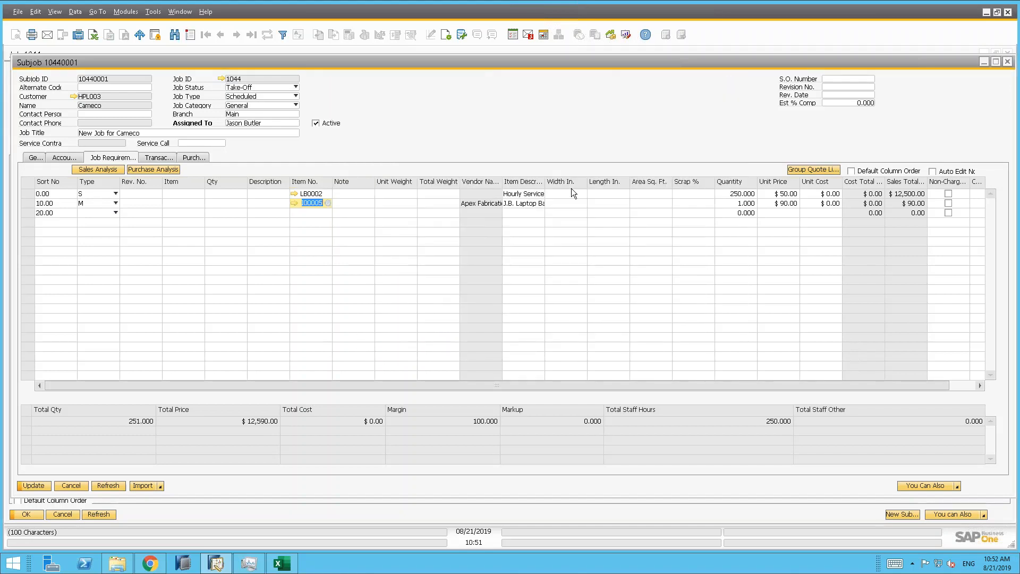
# Fit the column widths of the job requirements table to their contents.
pyautogui.click(655, 207)
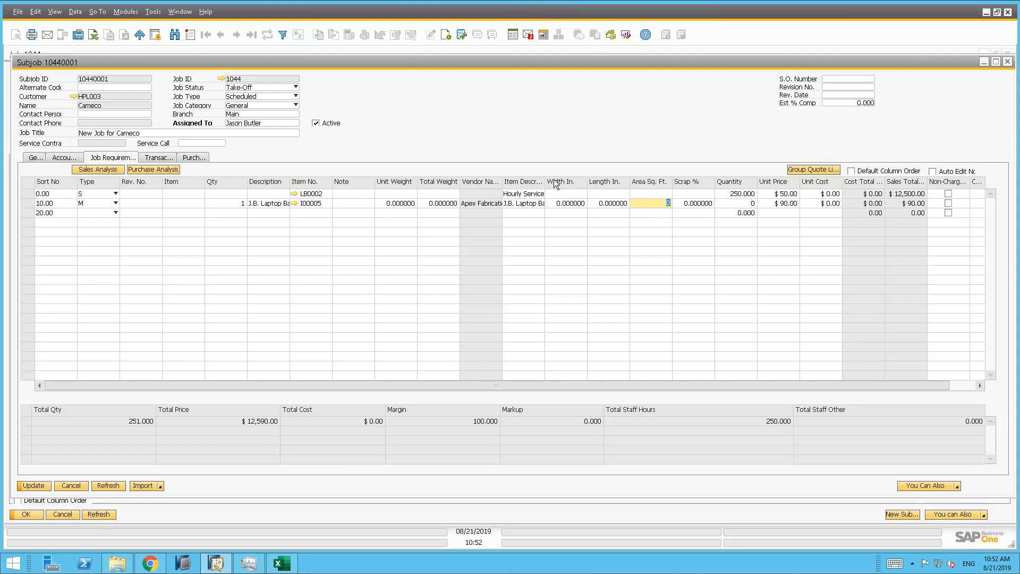
pyautogui.click(53, 11)
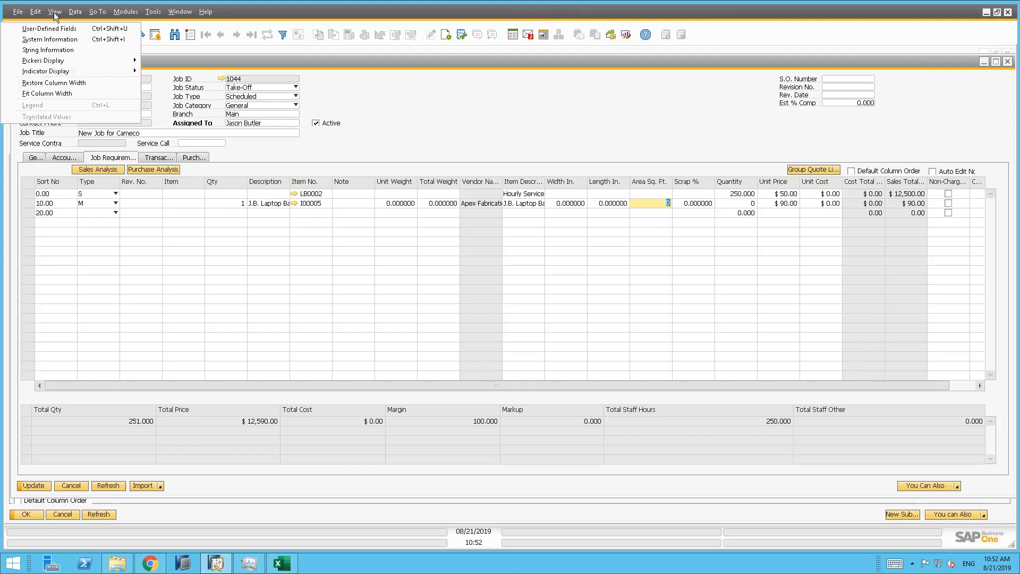
pyautogui.click(60, 94)
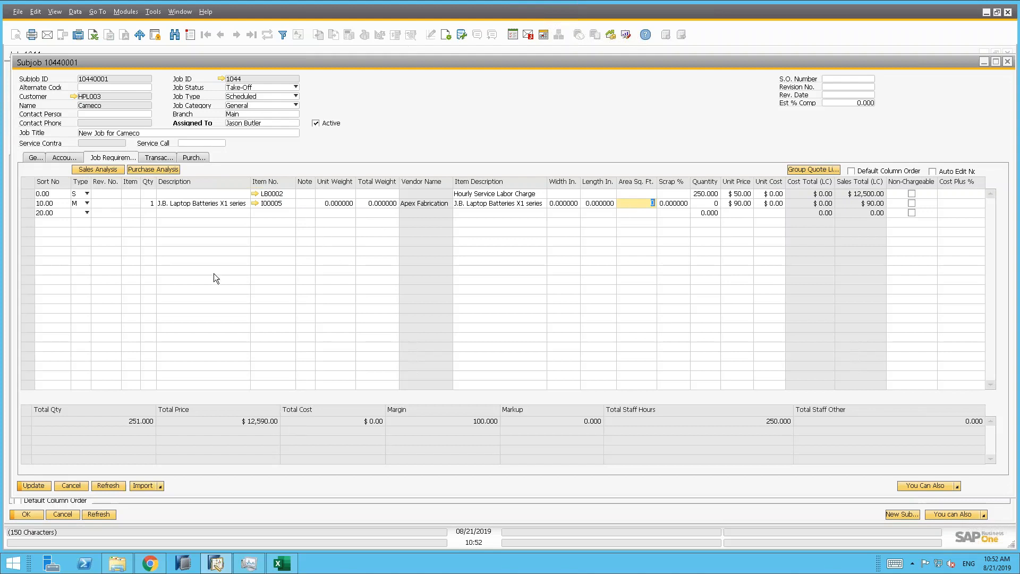
# Clear the description of the I00005 material line and delete that line from the job requirements.
pyautogui.click(206, 207)
pyautogui.rightClick(205, 207)
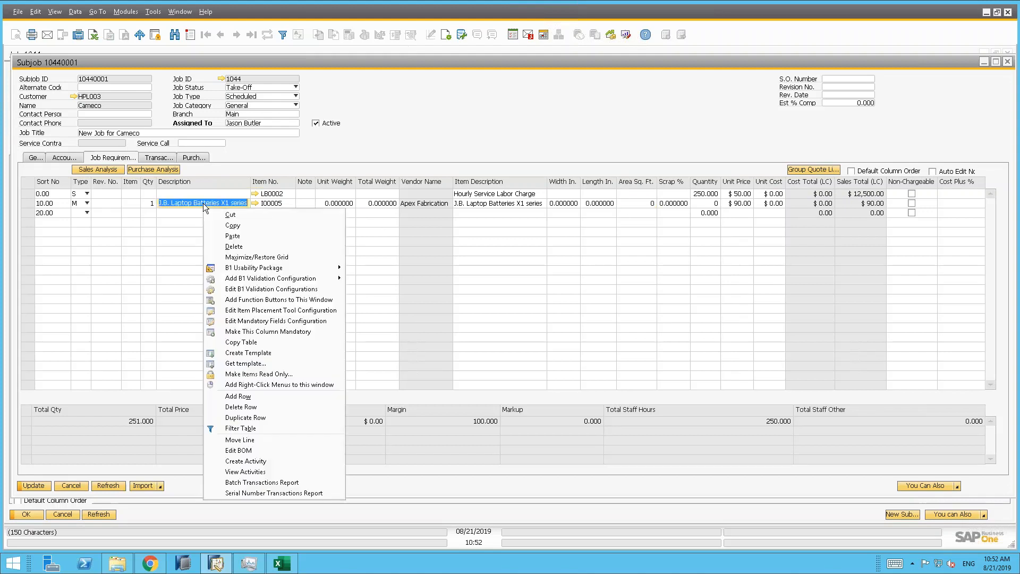
pyautogui.click(234, 248)
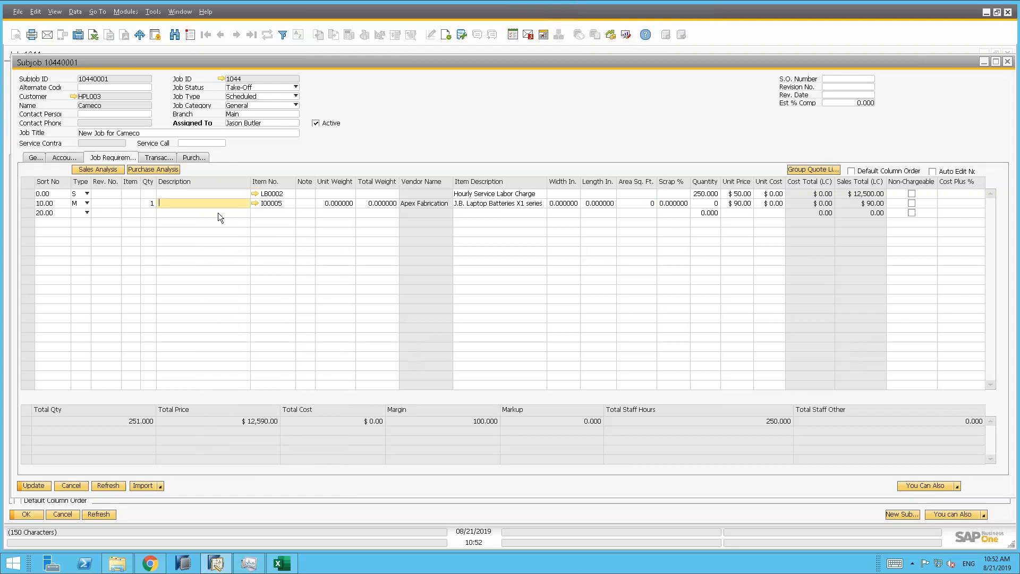
pyautogui.click(58, 205)
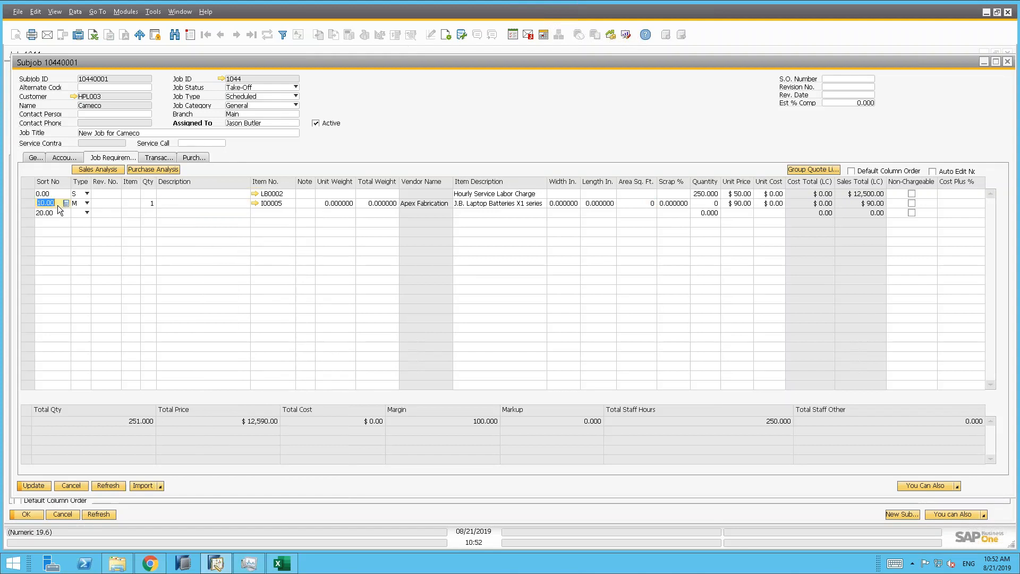
pyautogui.rightClick(57, 206)
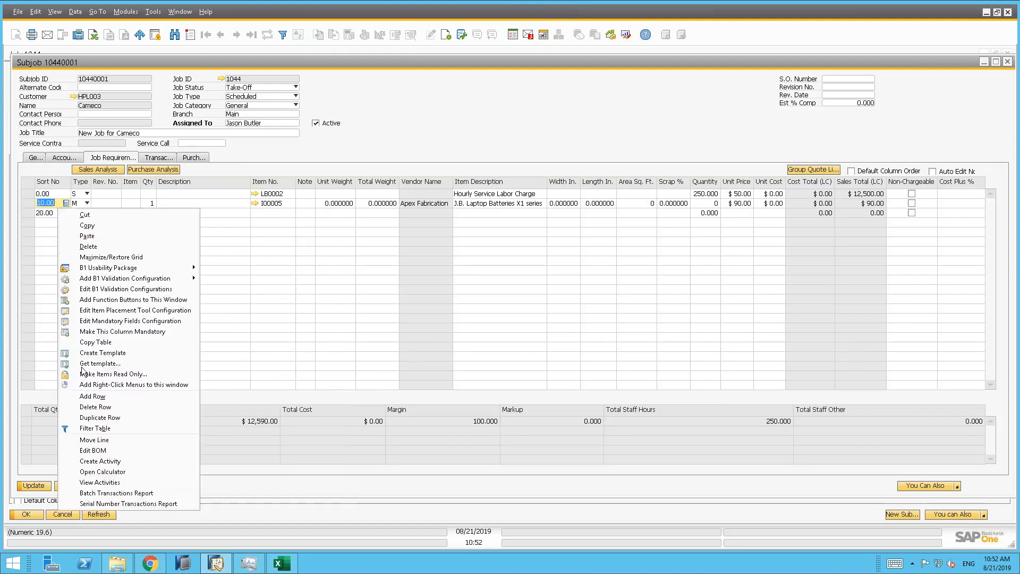
pyautogui.click(94, 407)
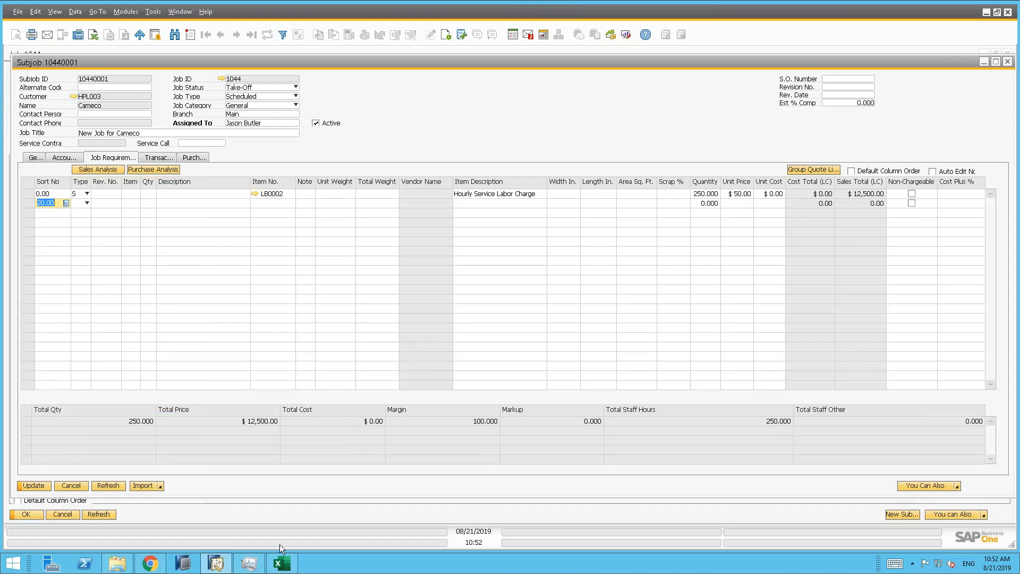
# Switch to the Sales Quotation workbook in Excel and copy item number L3ACX6.4-MV with its quantity from cells A2:B2.
pyautogui.moveTo(282, 564)
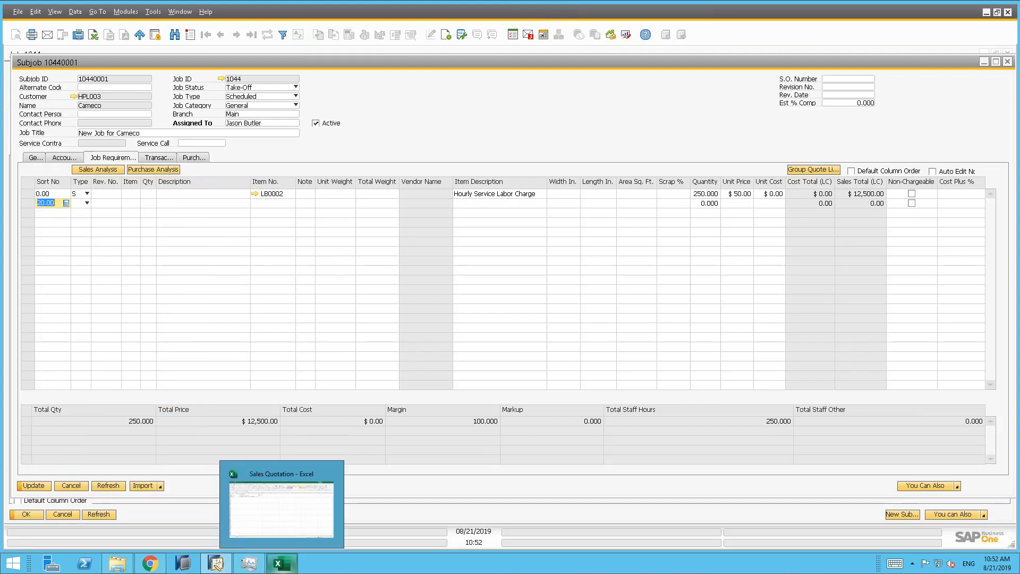
pyautogui.click(282, 510)
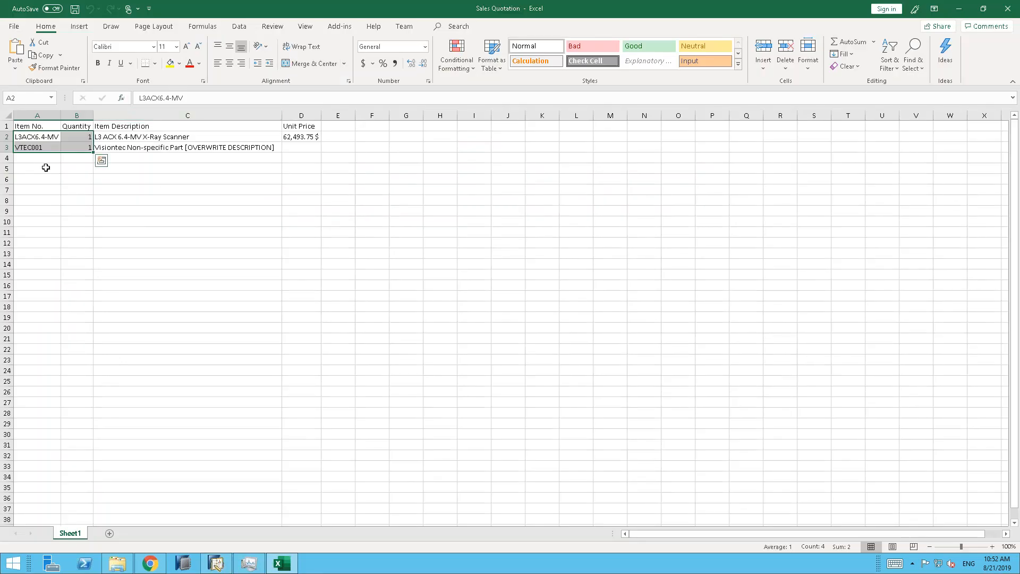
pyautogui.click(66, 178)
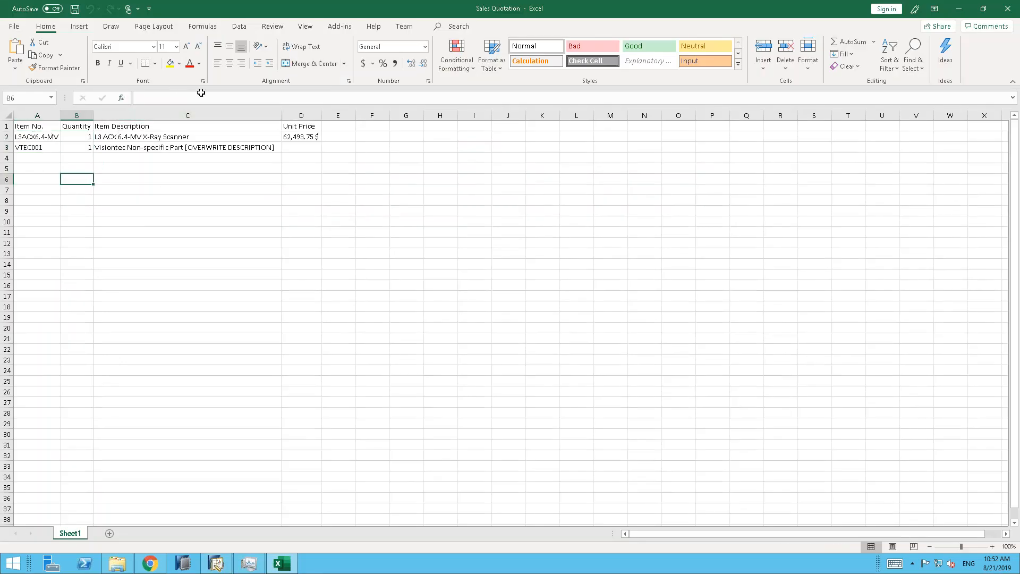
pyautogui.moveTo(36, 137); pyautogui.dragTo(80, 136)
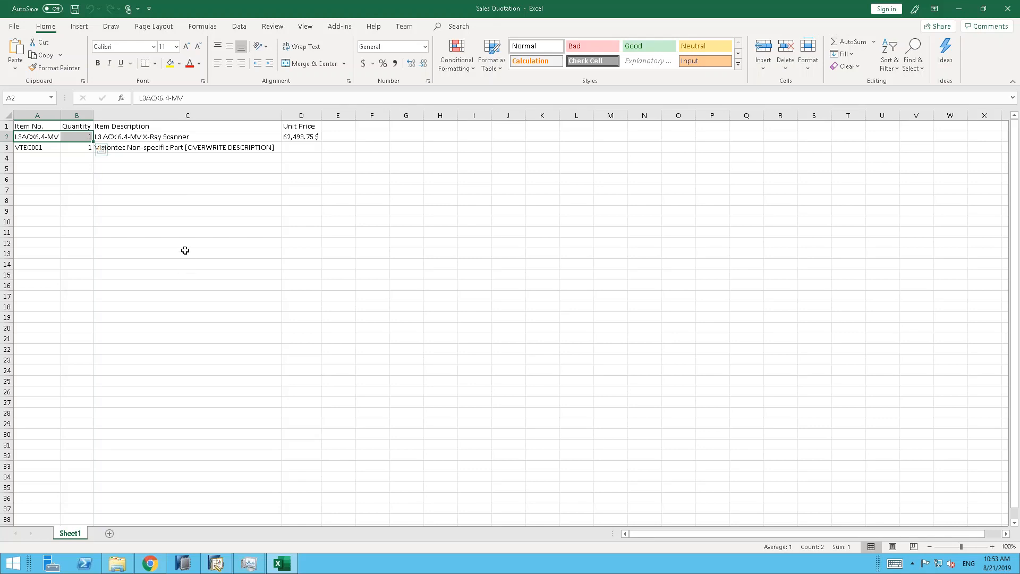
pyautogui.rightClick(37, 137)
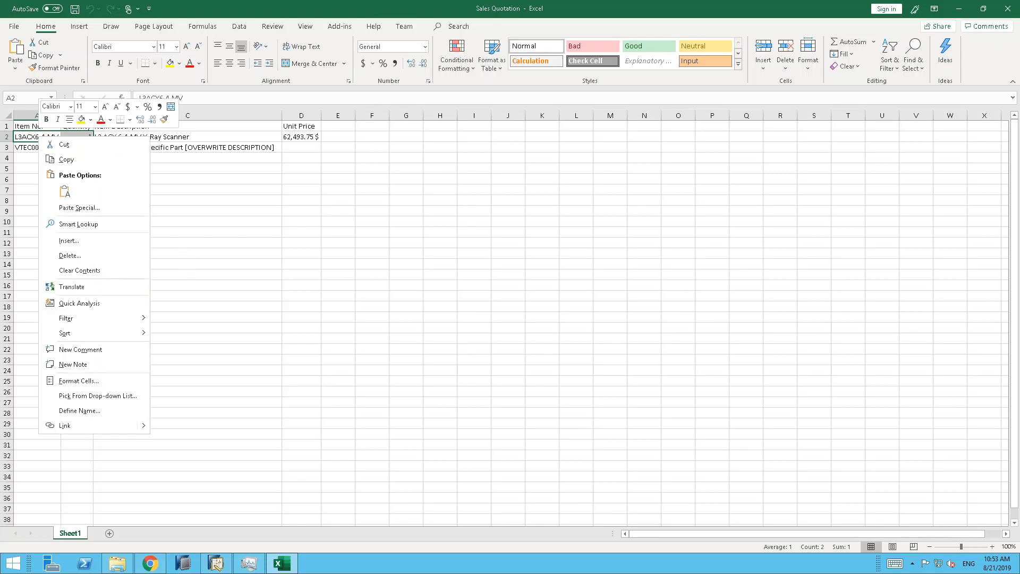
pyautogui.click(64, 158)
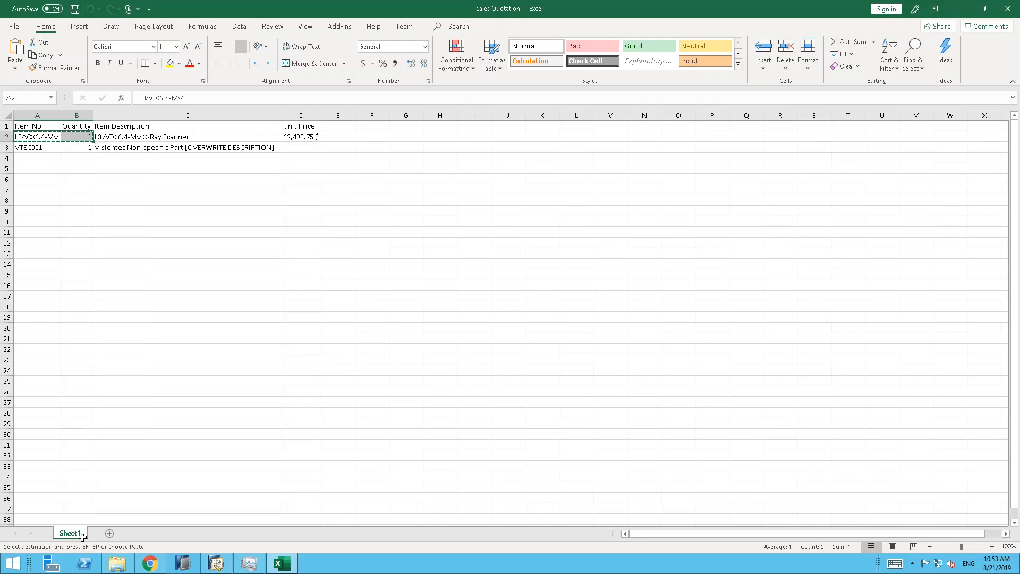
# Switch back to the subjob in SAP Business One and delete the blank line below the LB0002 labor line.
pyautogui.click(211, 571)
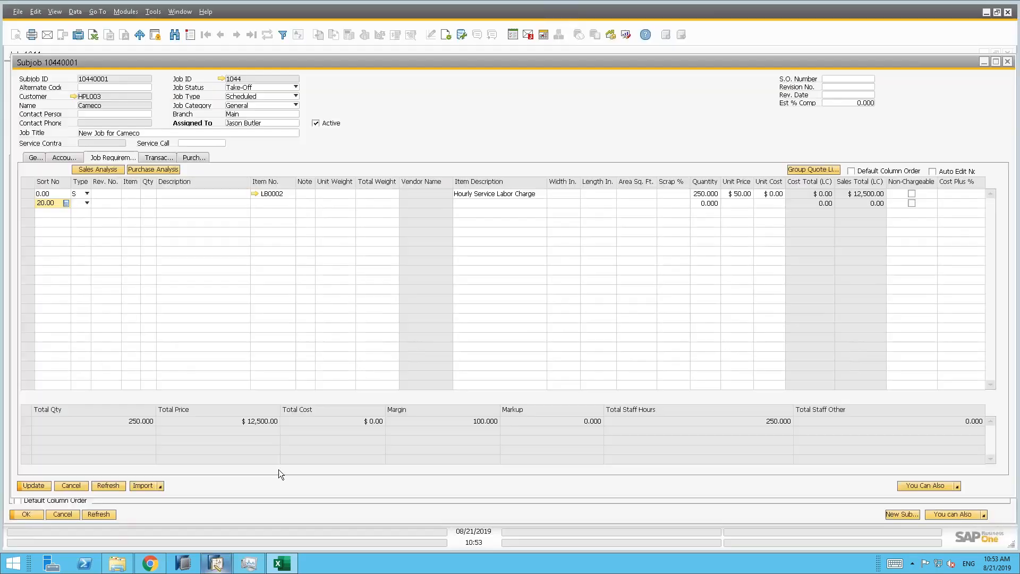
pyautogui.click(126, 193)
pyautogui.rightClick(126, 194)
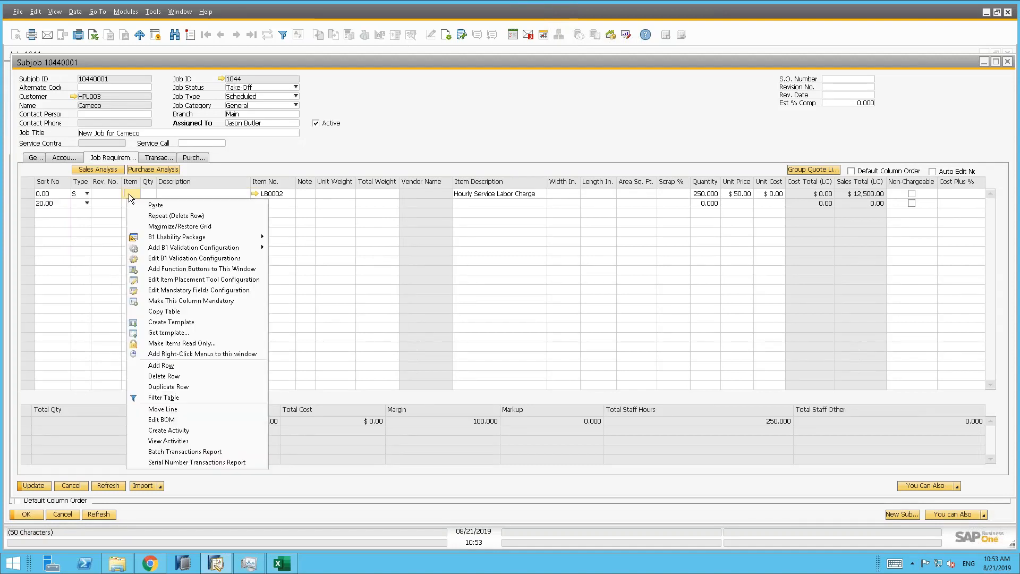
pyautogui.click(109, 202)
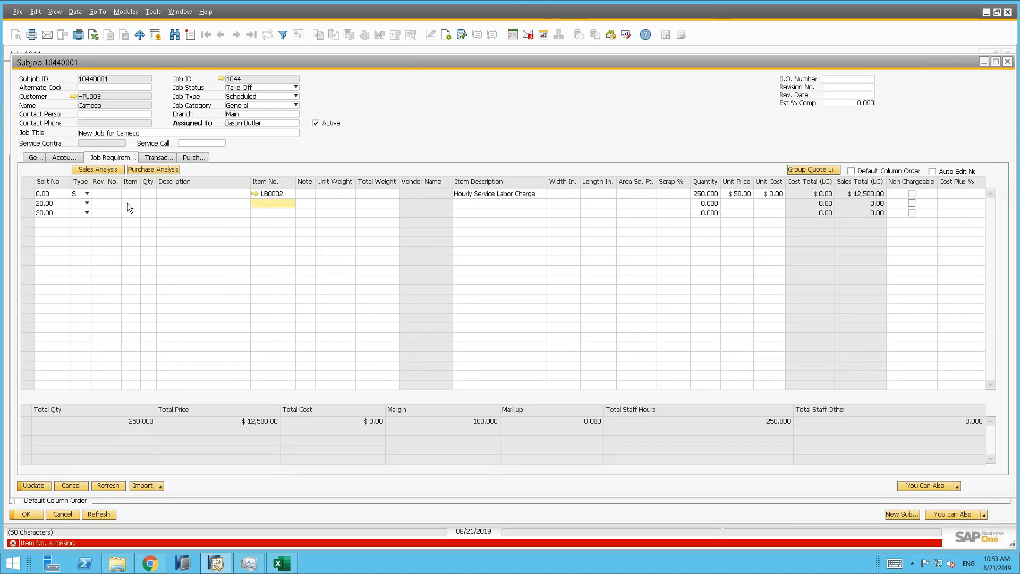
pyautogui.rightClick(260, 203)
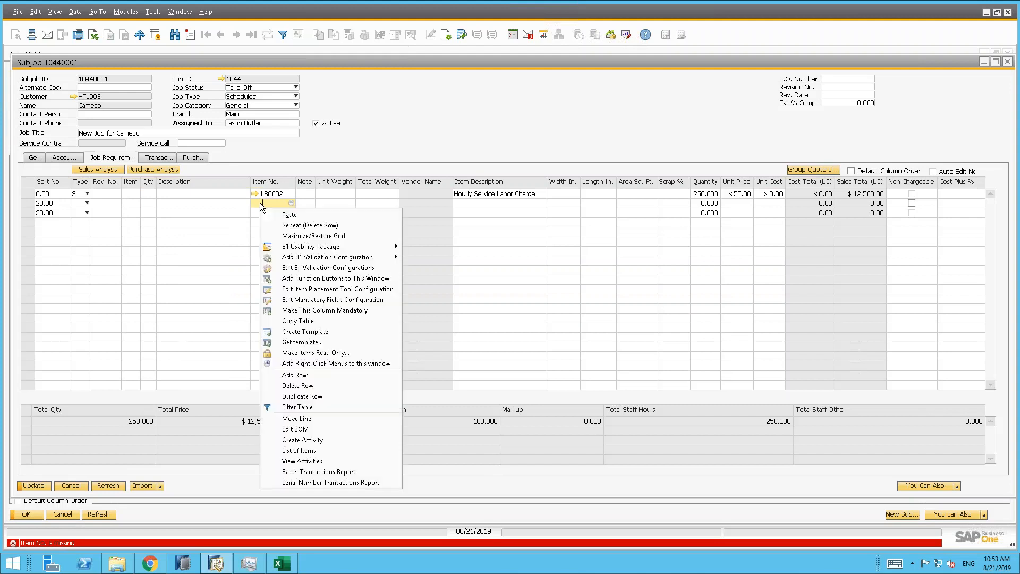
pyautogui.click(296, 386)
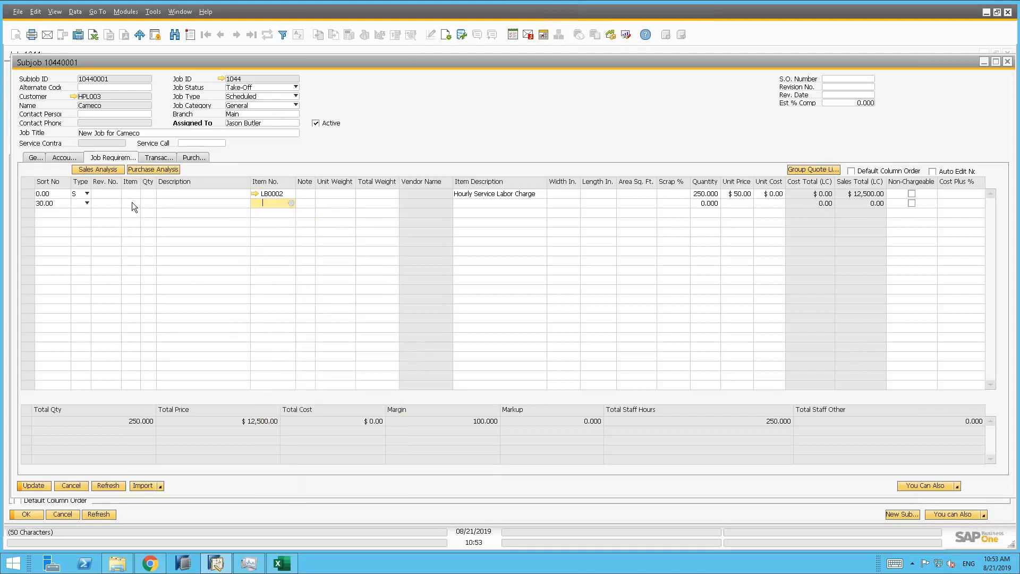
# Try to import the copied Excel clipboard data into the job requirements using the current currency rate.
pyautogui.click(131, 204)
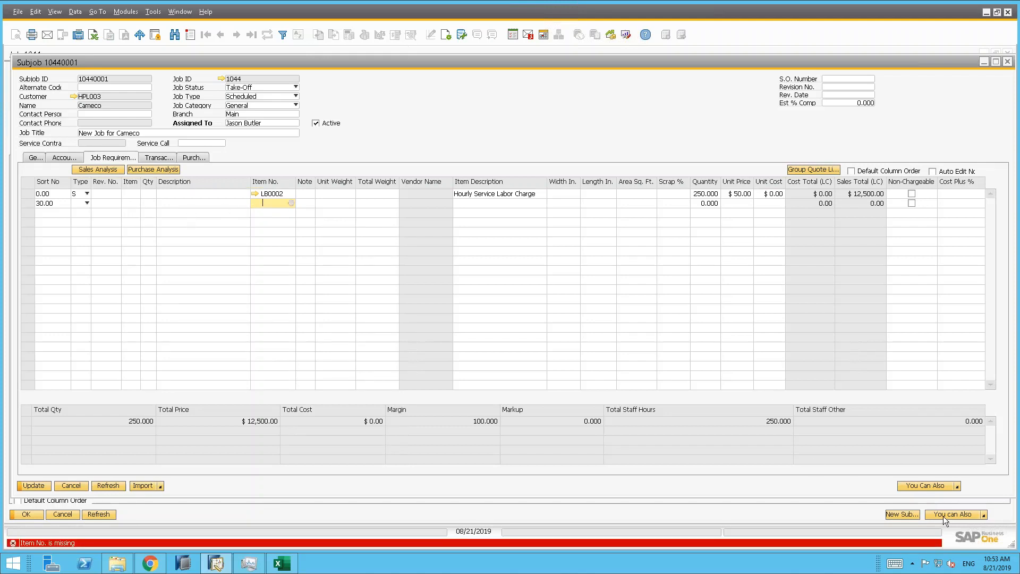
pyautogui.click(957, 487)
pyautogui.click(871, 485)
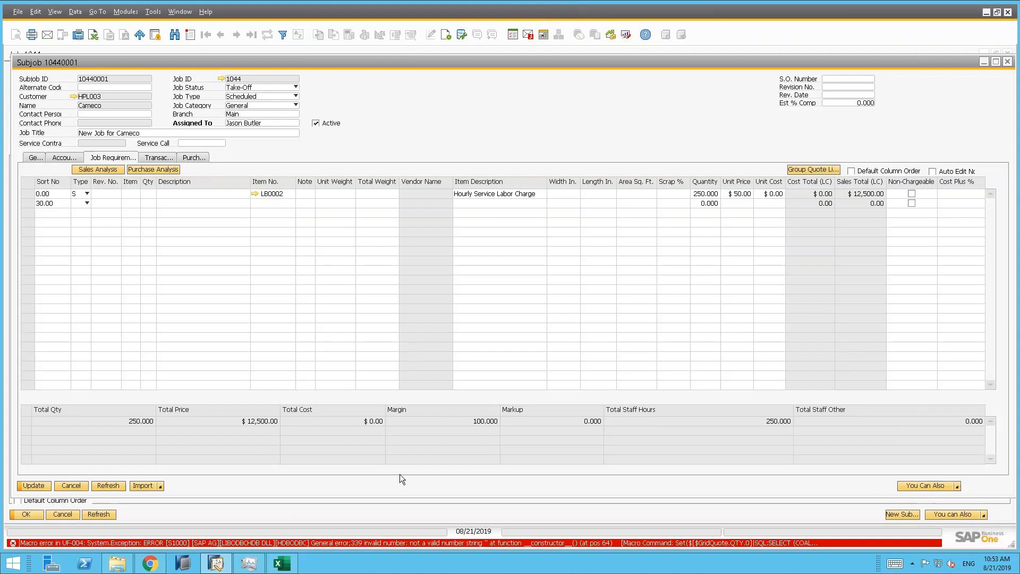
pyautogui.click(158, 486)
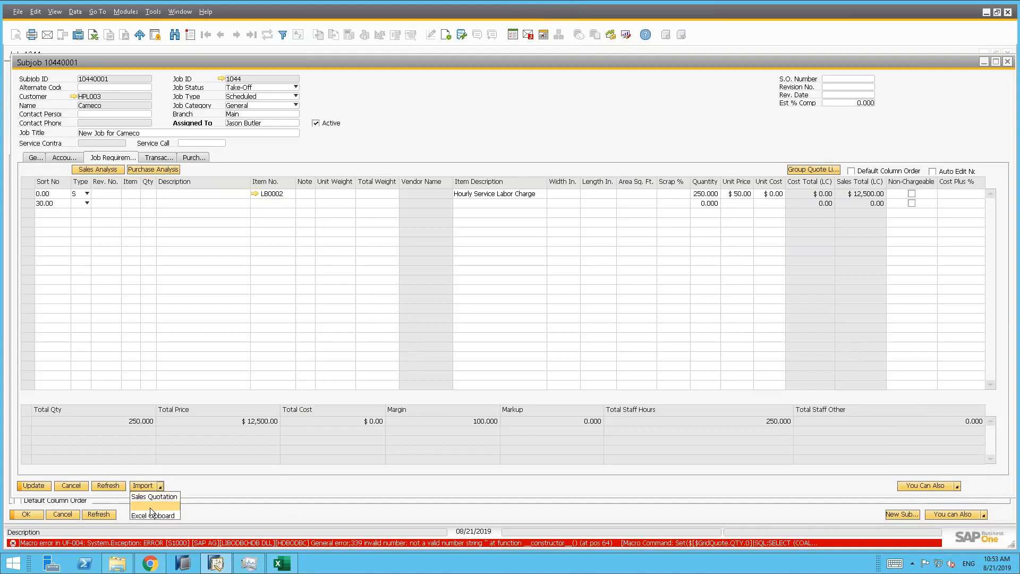
pyautogui.click(148, 515)
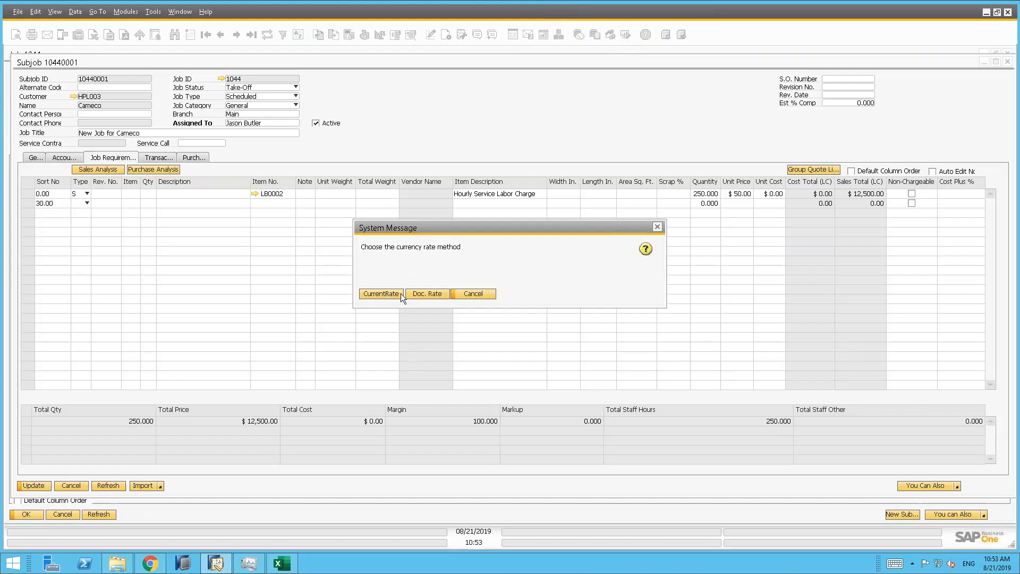
pyautogui.click(395, 293)
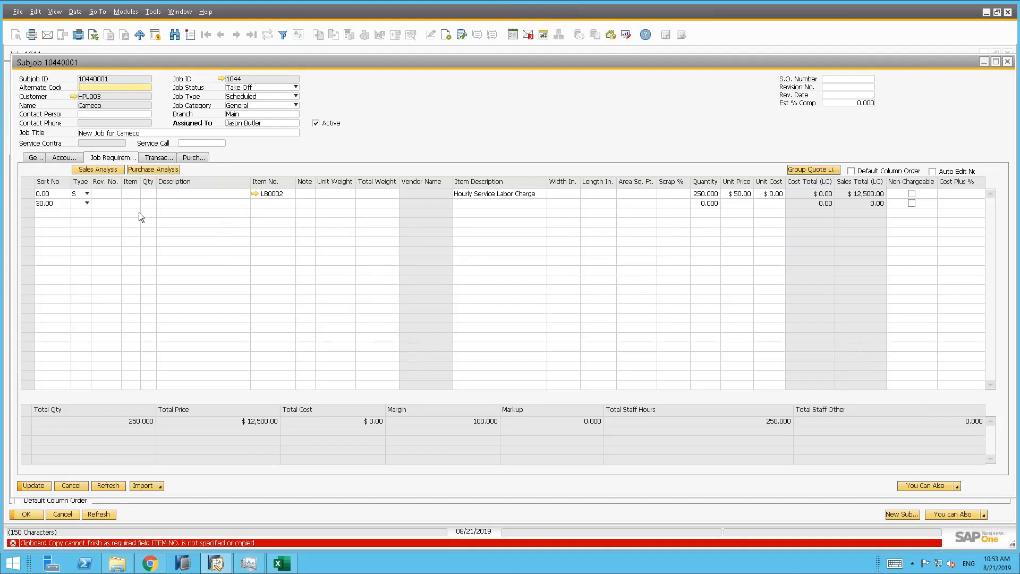
# Update the subjob, and paste item L3ACX6.4-MV with quantity 1 into the Item and Qty cells of the empty requirement line.
pyautogui.click(34, 485)
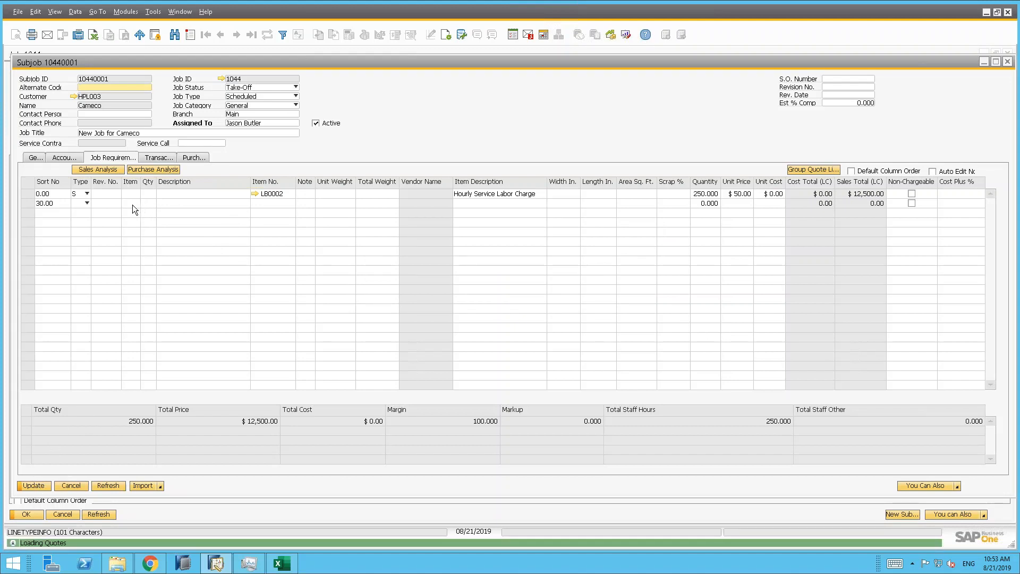
pyautogui.click(33, 486)
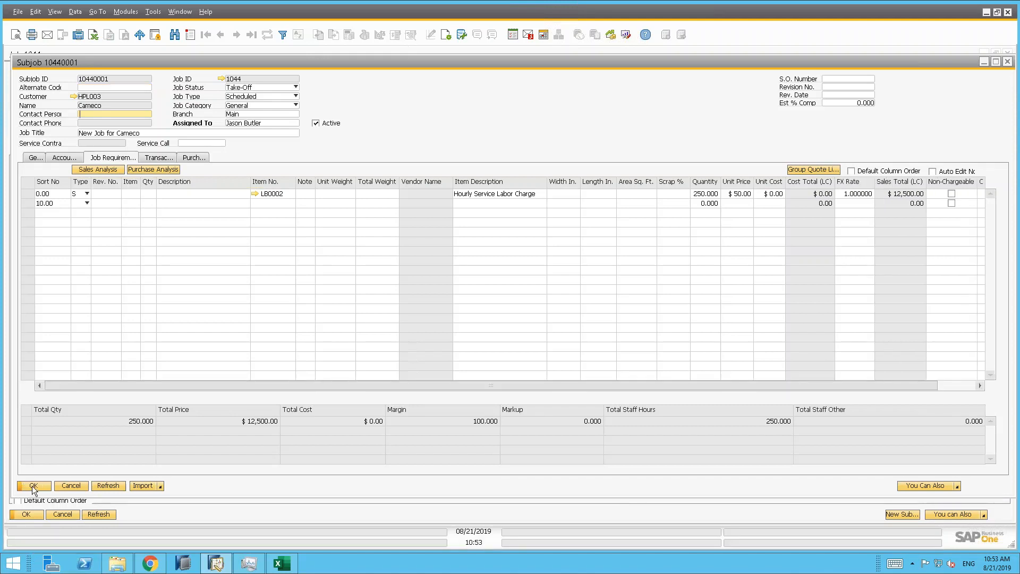
pyautogui.rightClick(130, 203)
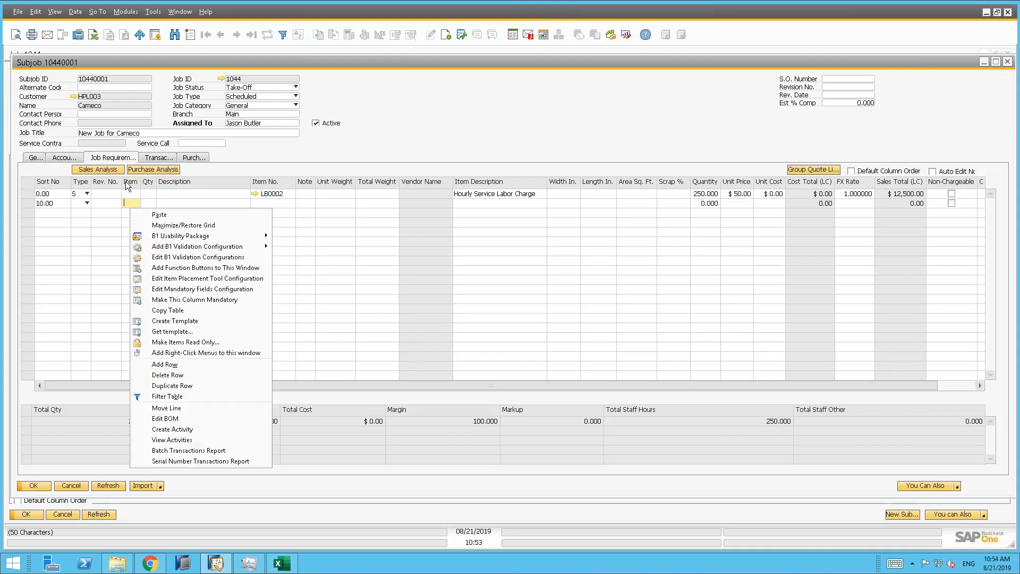
pyautogui.click(159, 214)
pyautogui.click(156, 204)
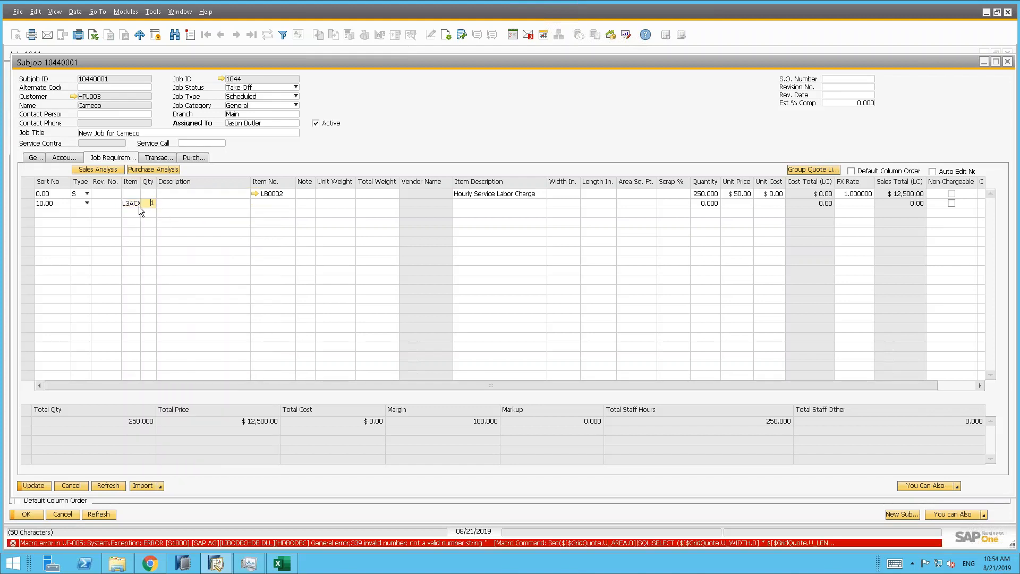
pyautogui.press('Tab')
# Fit the job requirements columns so the pasted item code and quantity can be read in full.
pyautogui.click(54, 12)
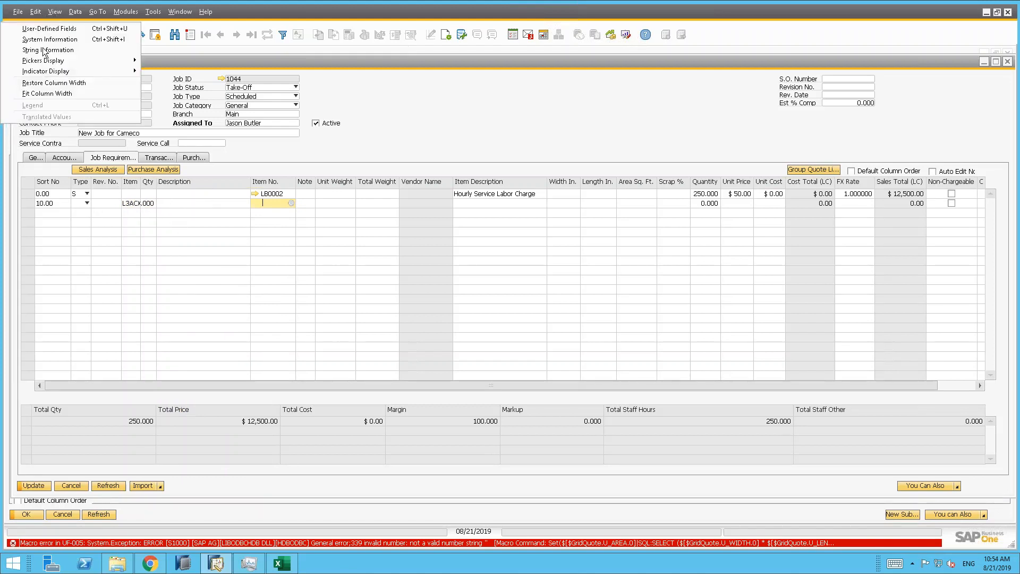
pyautogui.click(47, 93)
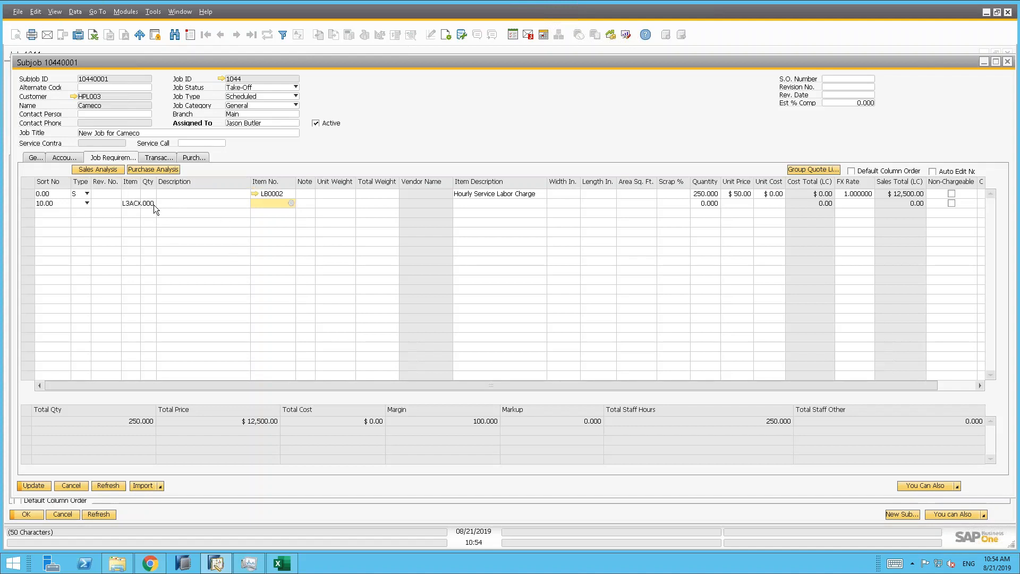
pyautogui.keyDown('ctrl'); pyautogui.doubleClick(138, 211); pyautogui.keyUp('ctrl')
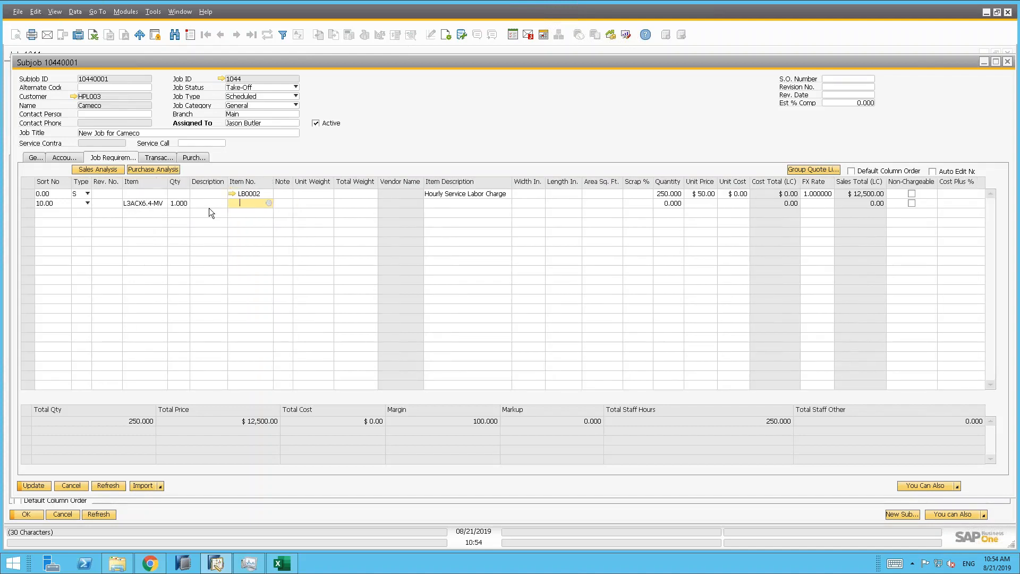
# Try to paste L3ACX6.4-MV as the new line's Item No., check the source code in Excel, and retry the item lookup.
pyautogui.rightClick(249, 204)
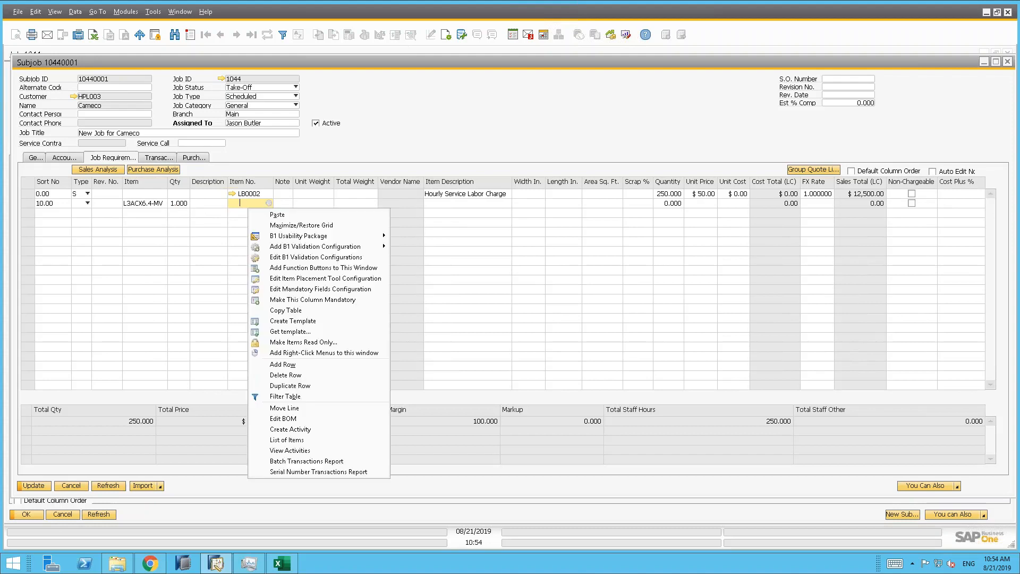
pyautogui.click(267, 215)
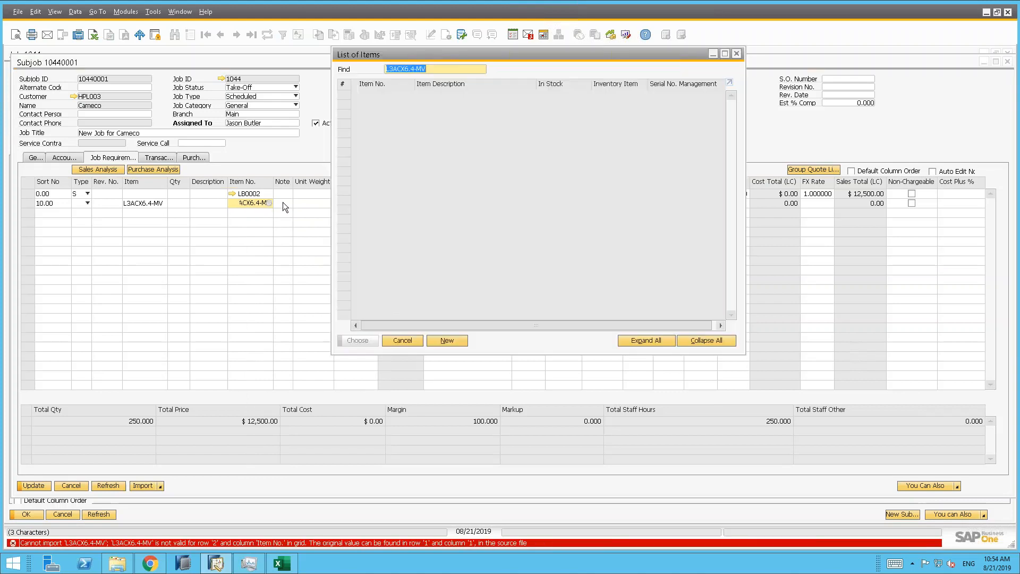
pyautogui.click(414, 341)
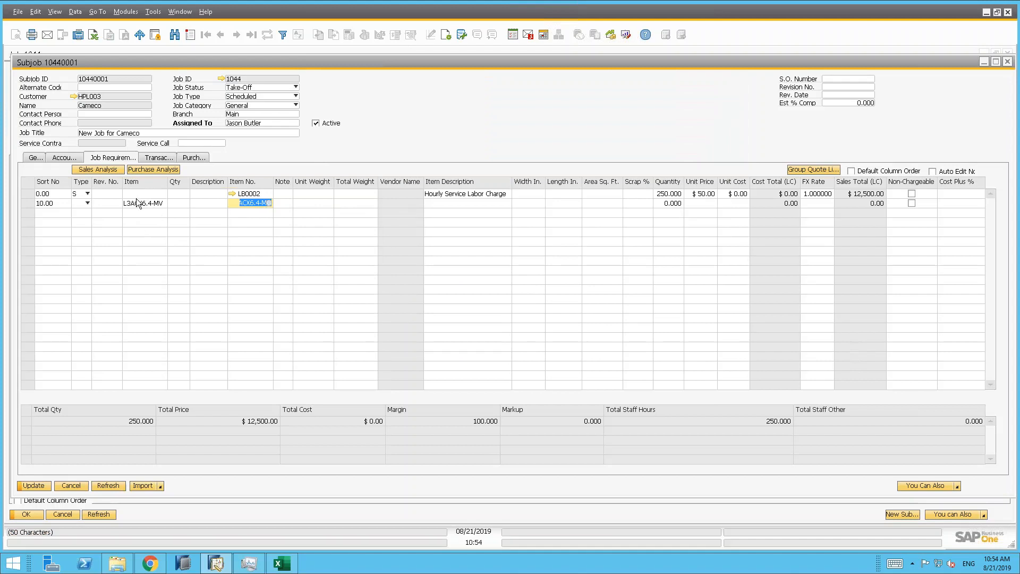
pyautogui.click(279, 565)
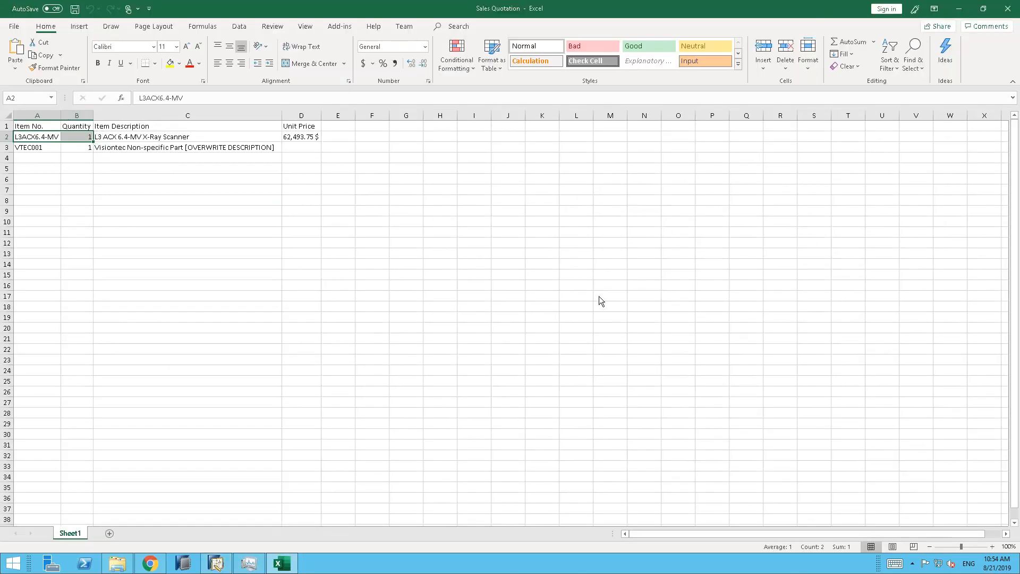
pyautogui.click(216, 563)
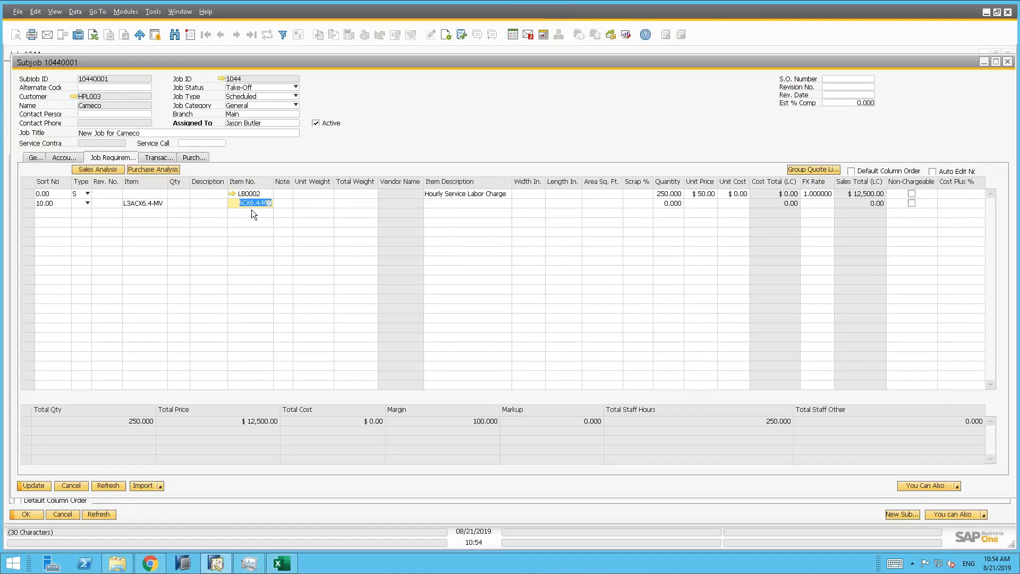
pyautogui.press('Tab')
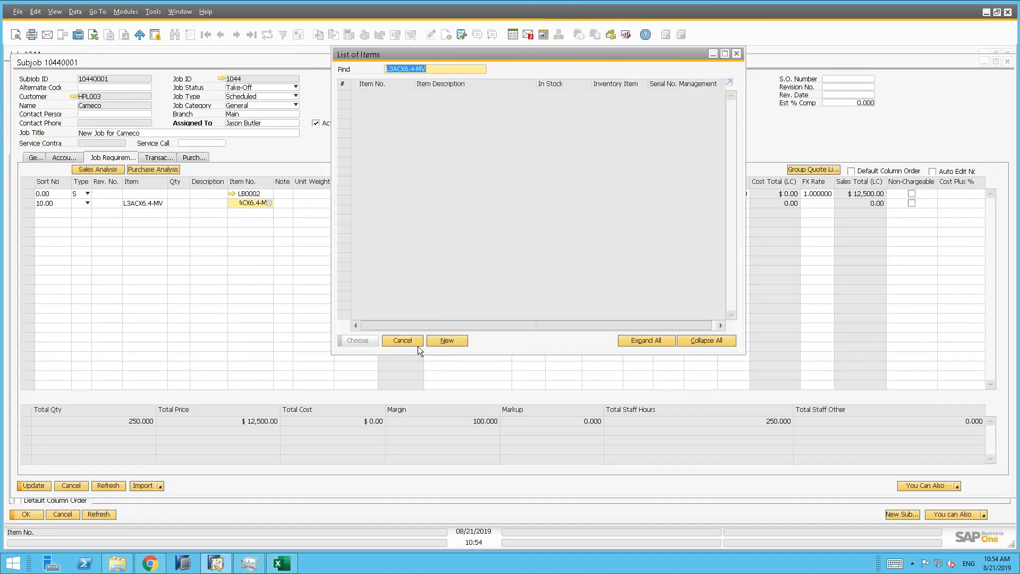
pyautogui.click(398, 338)
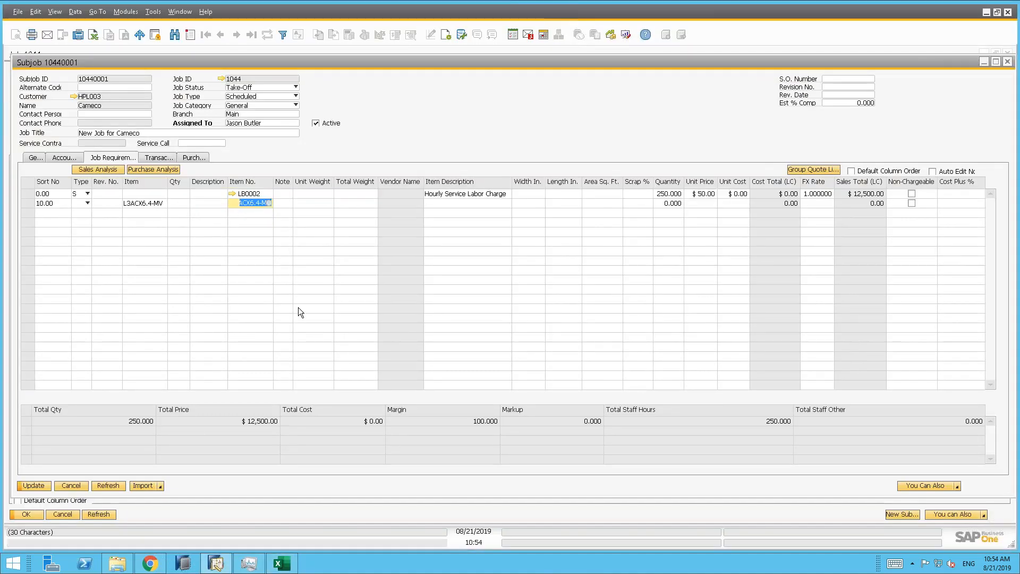
# Delete the incomplete L3ACX6.4-MV line from the job requirements and update the subjob.
pyautogui.click(149, 205)
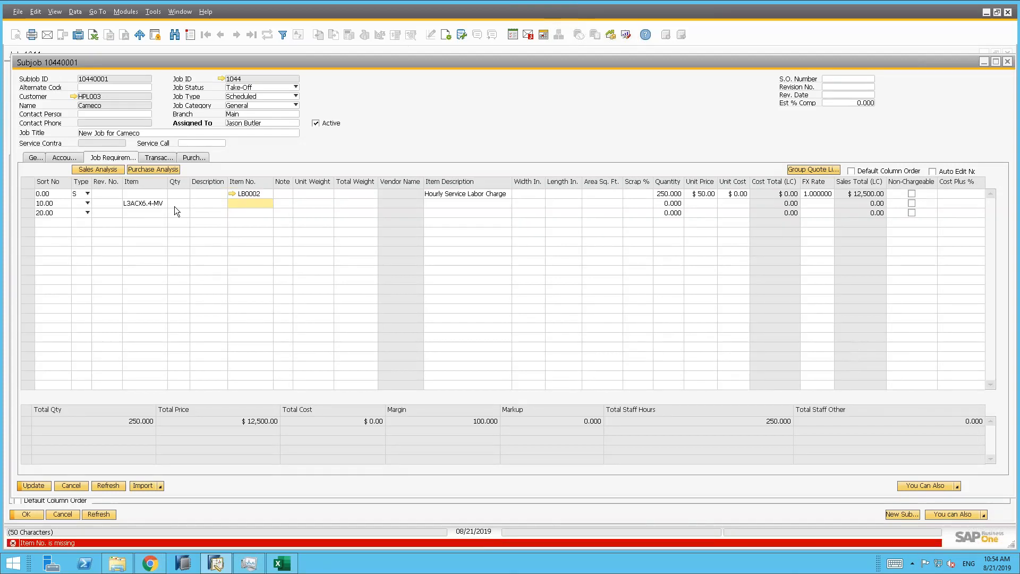
pyautogui.click(194, 204)
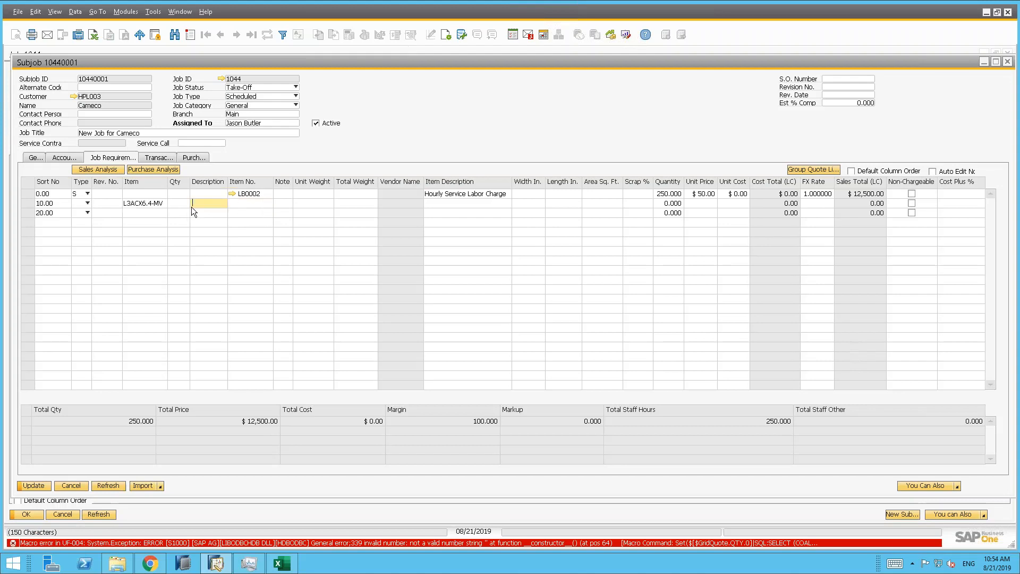
pyautogui.rightClick(202, 206)
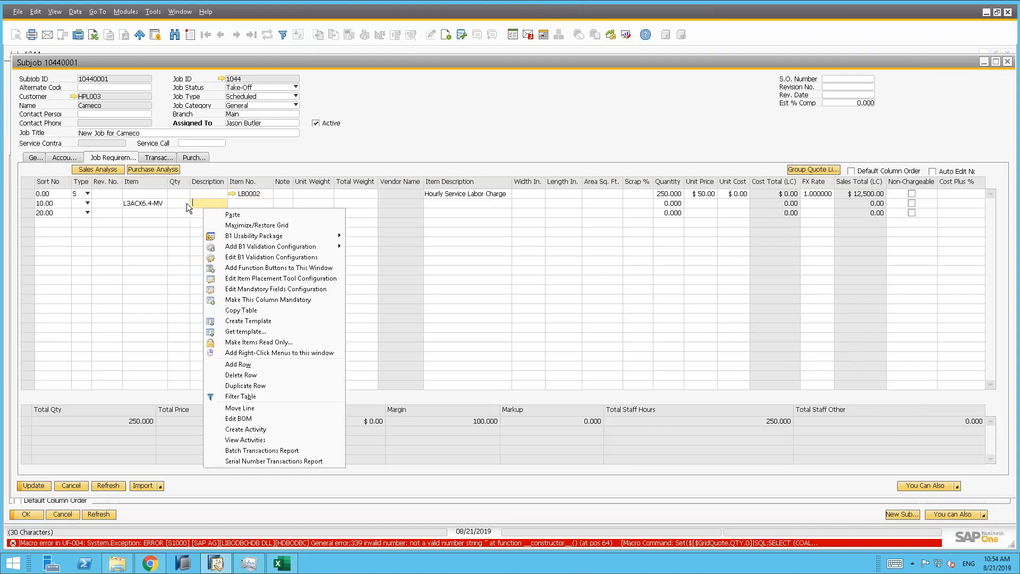
pyautogui.click(244, 376)
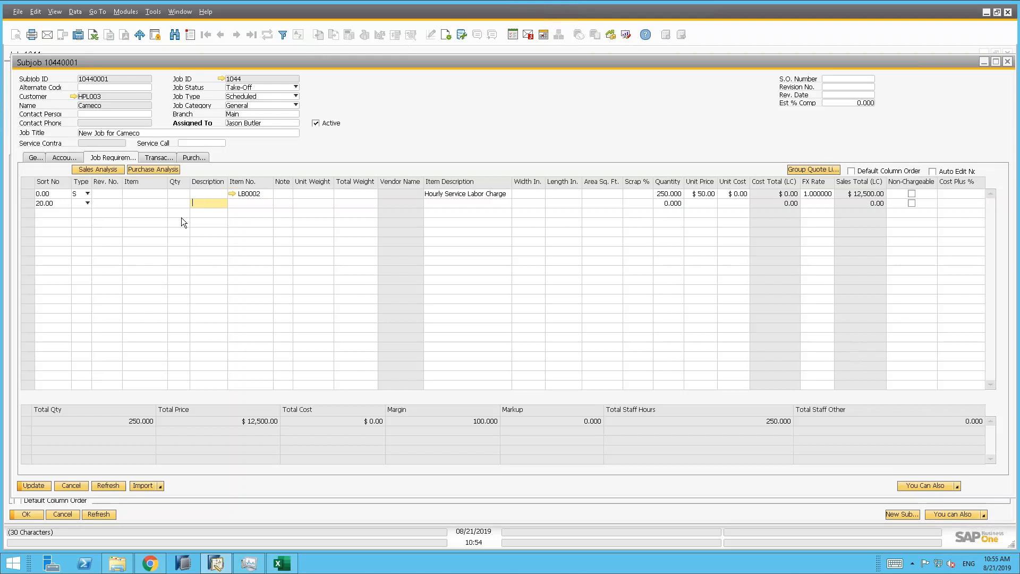
pyautogui.click(34, 486)
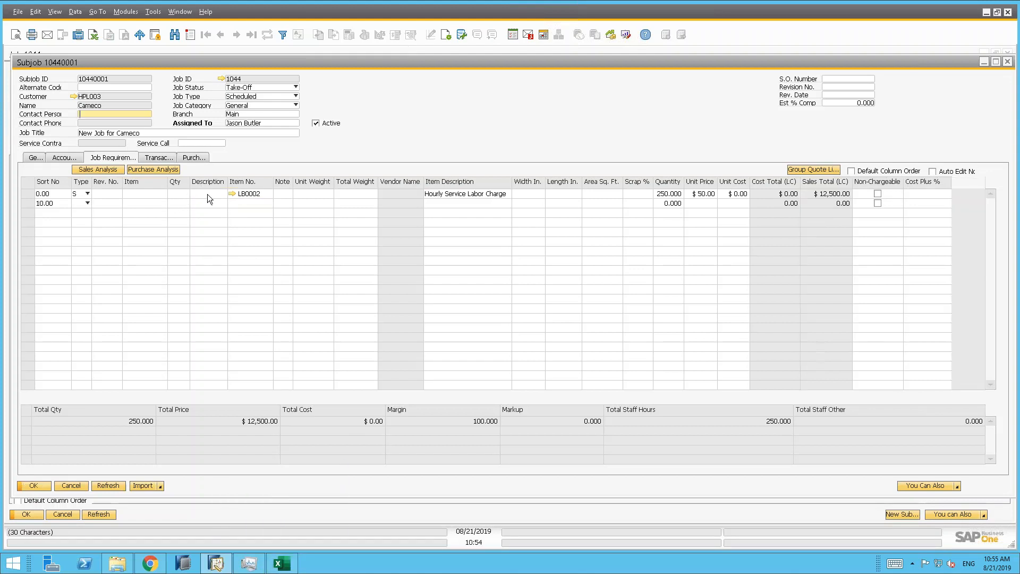
# Look over the item rows in the Excel quotation and the Administration module's data import options.
pyautogui.click(282, 563)
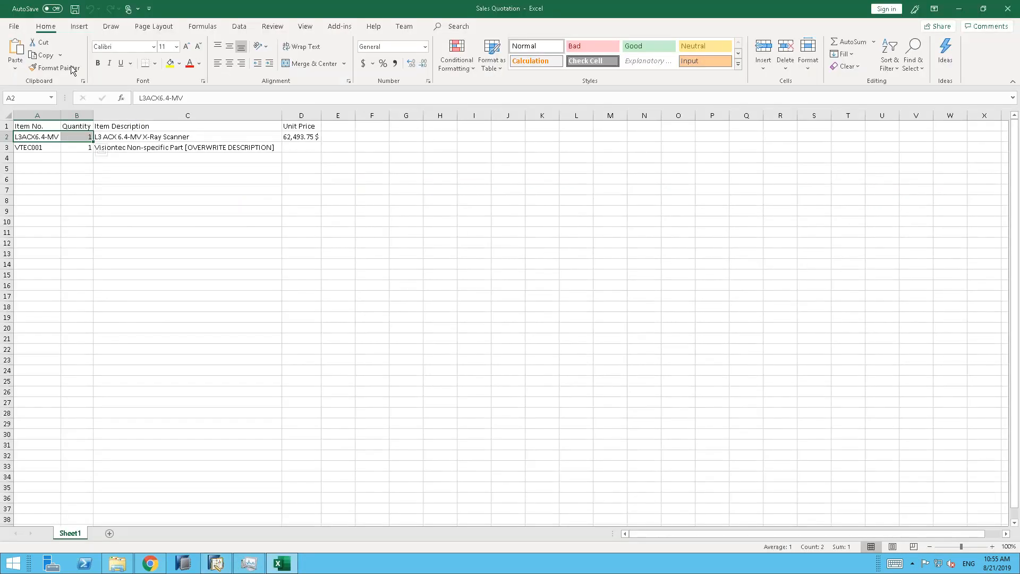
pyautogui.click(964, 10)
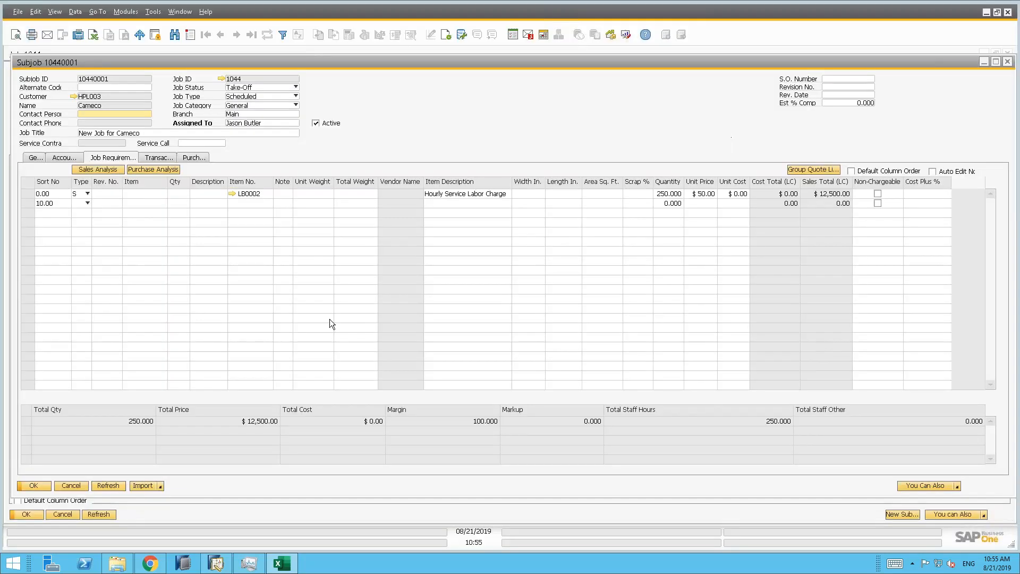
pyautogui.click(126, 11)
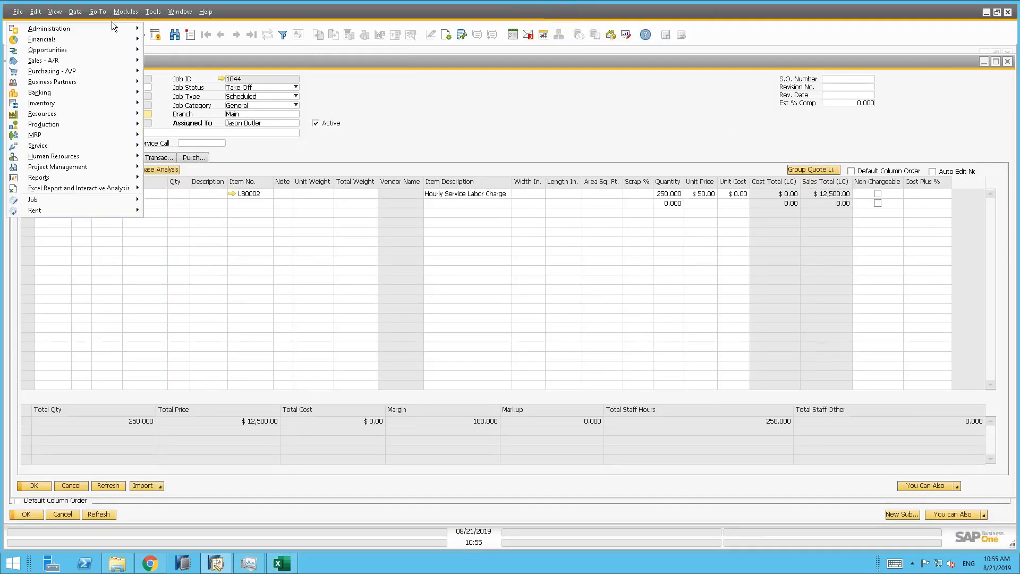
pyautogui.moveTo(128, 31)
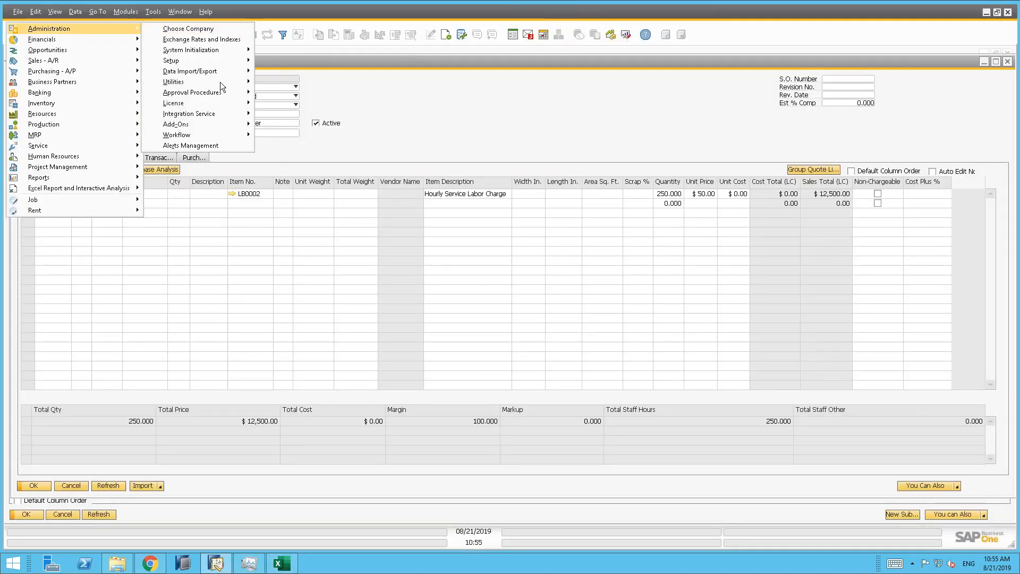
pyautogui.moveTo(228, 70)
pyautogui.moveTo(130, 73)
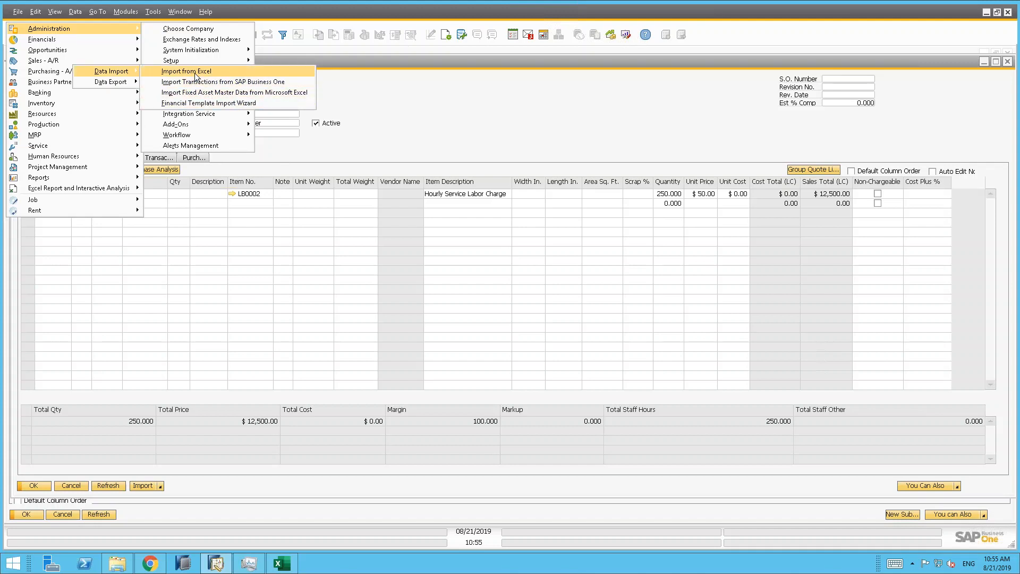
pyautogui.click(462, 98)
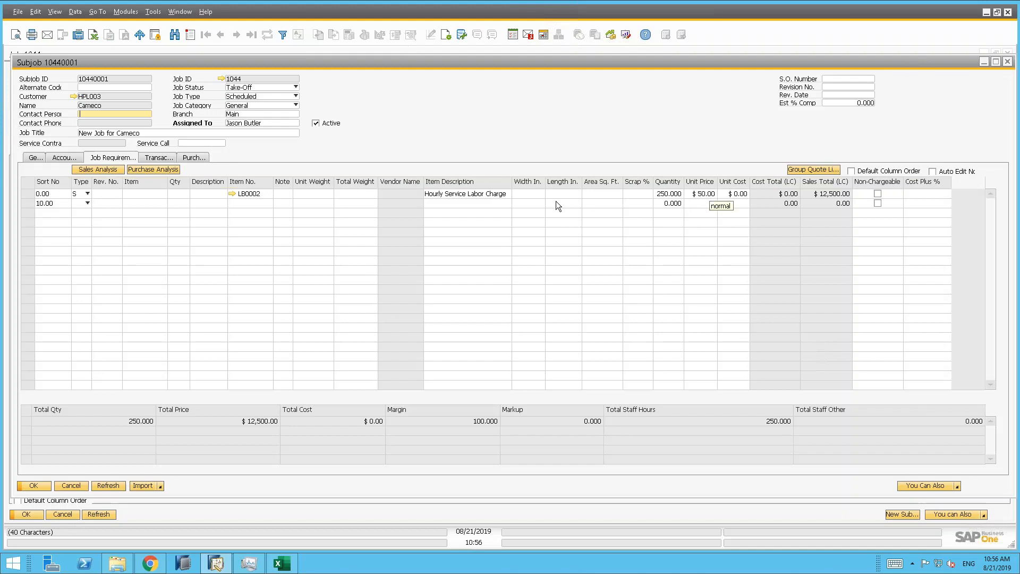
# Set the unit cost of the LB0002 labor line to 25 and update the subjob.
pyautogui.click(739, 194)
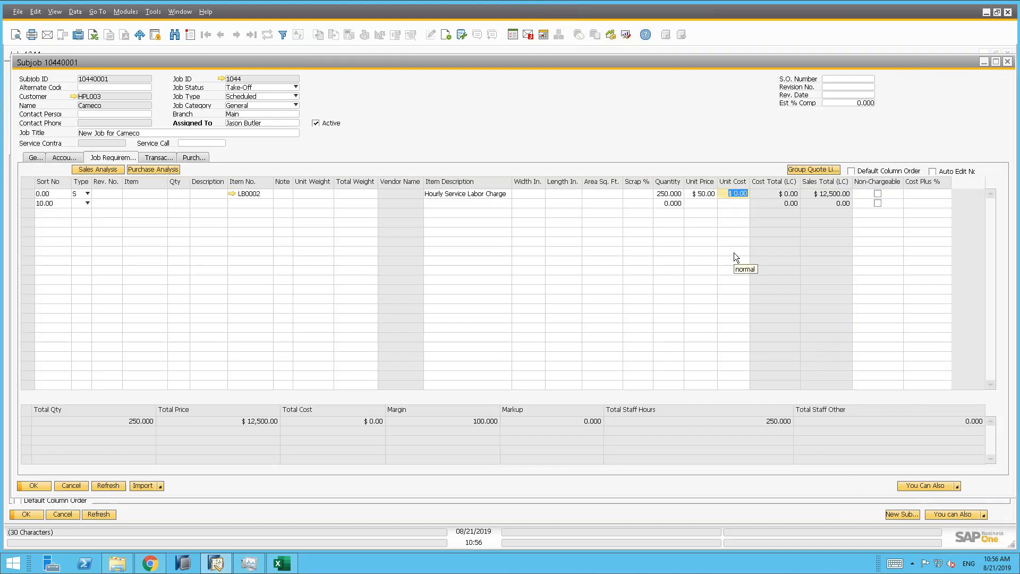
pyautogui.write('25')
pyautogui.press('Tab')
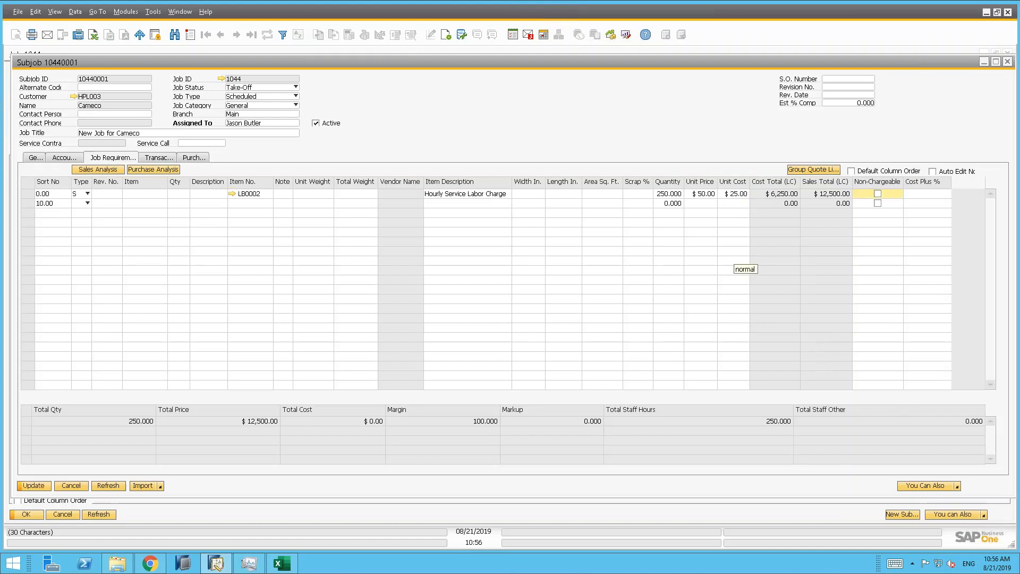
pyautogui.click(34, 490)
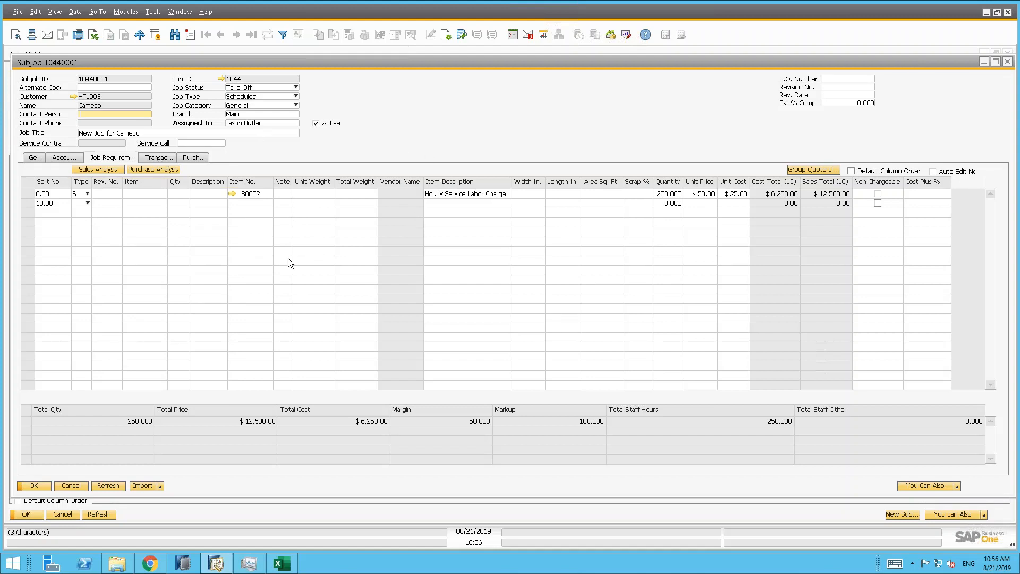
# View the rename settings for the Job Requirements label and the subjob's transaction summary.
pyautogui.keyDown('ctrl'); pyautogui.doubleClick(113, 158); pyautogui.keyUp('ctrl')
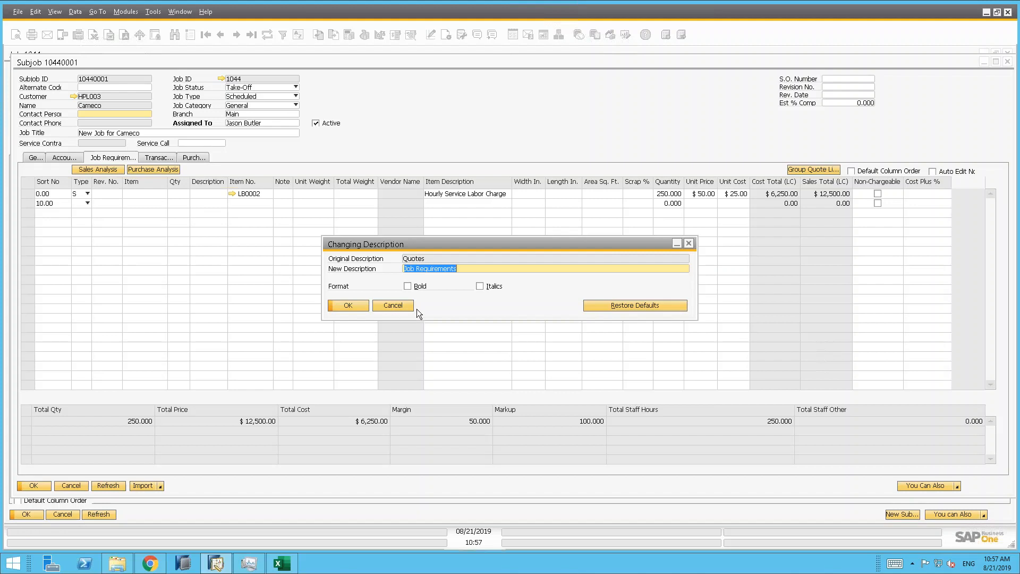
pyautogui.click(384, 304)
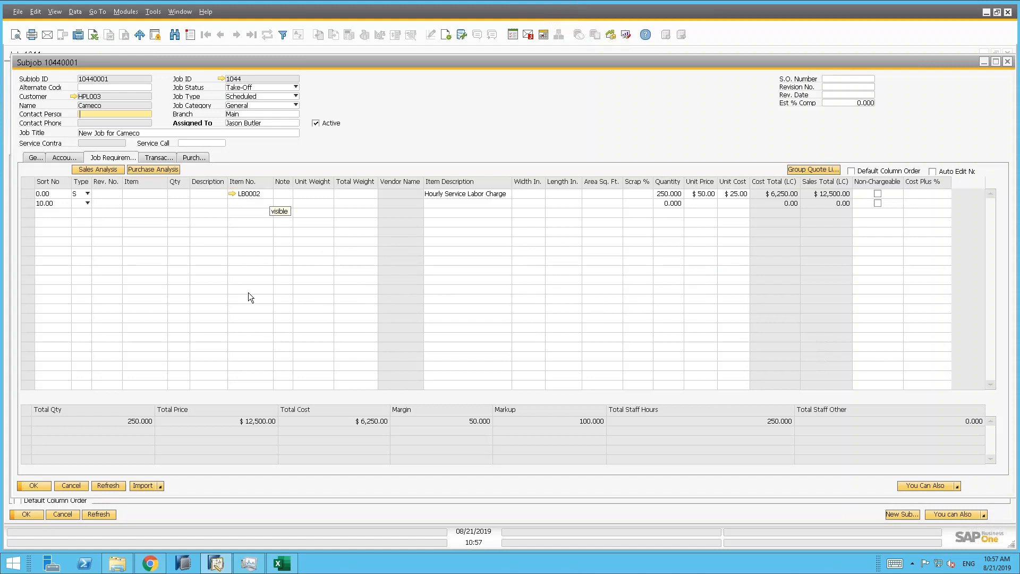
pyautogui.click(156, 160)
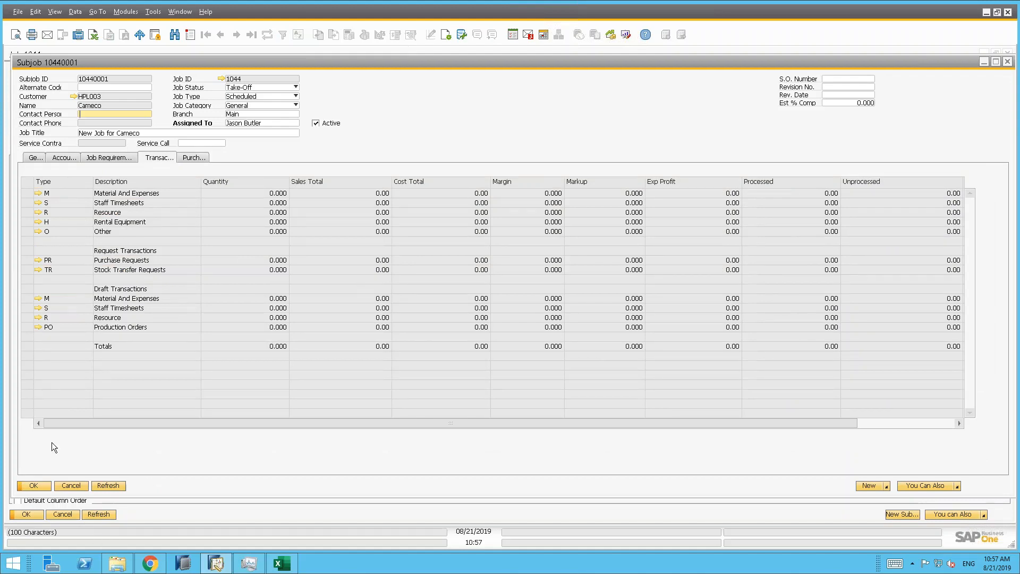
# Close the subjob and job 1044, and open the quote lines of job 1013, Cameco Job 2, in a maximized window.
pyautogui.click(65, 485)
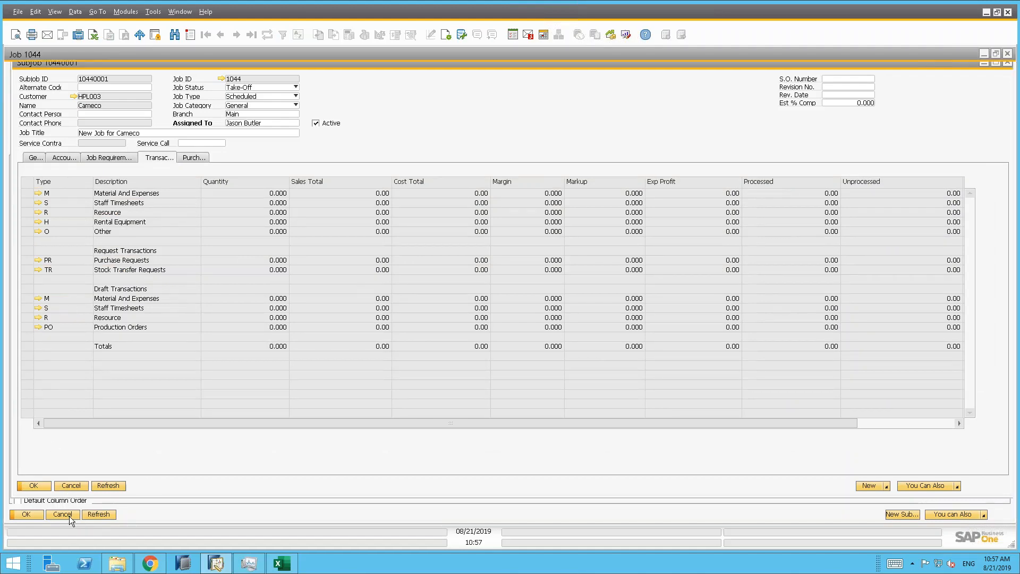
pyautogui.click(64, 516)
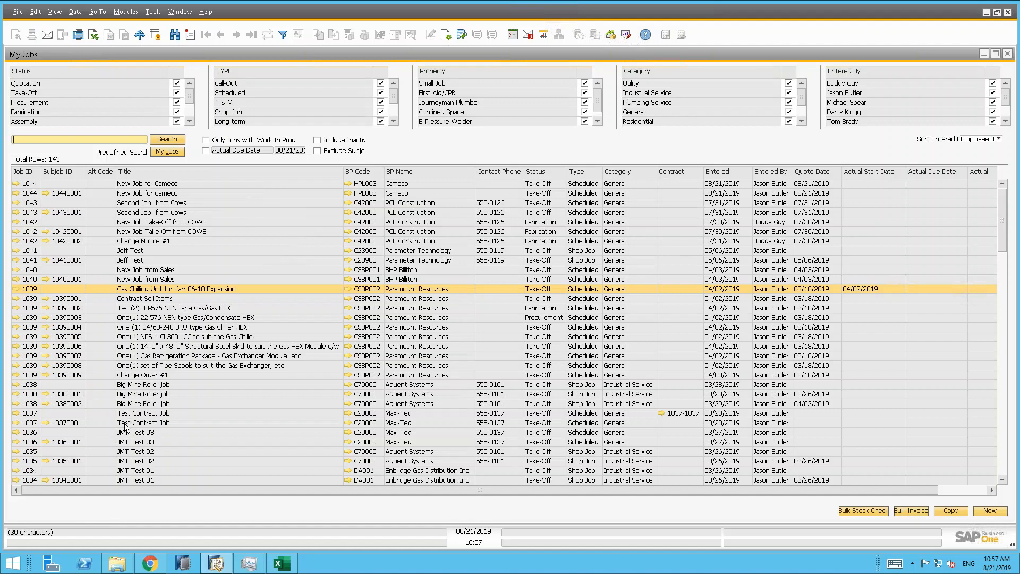
pyautogui.scroll(-3, 151, 403)
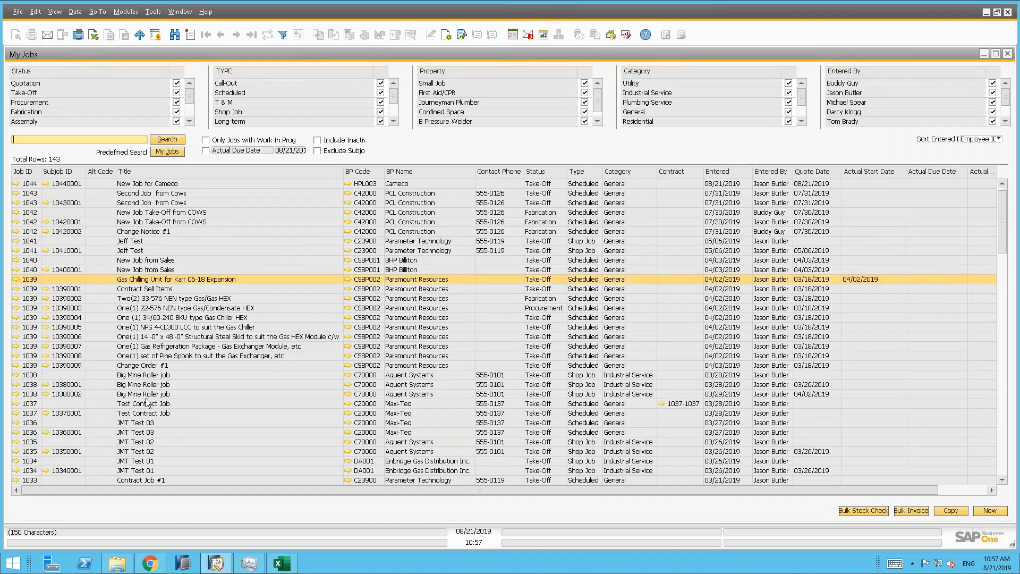
pyautogui.scroll(-8, 149, 403)
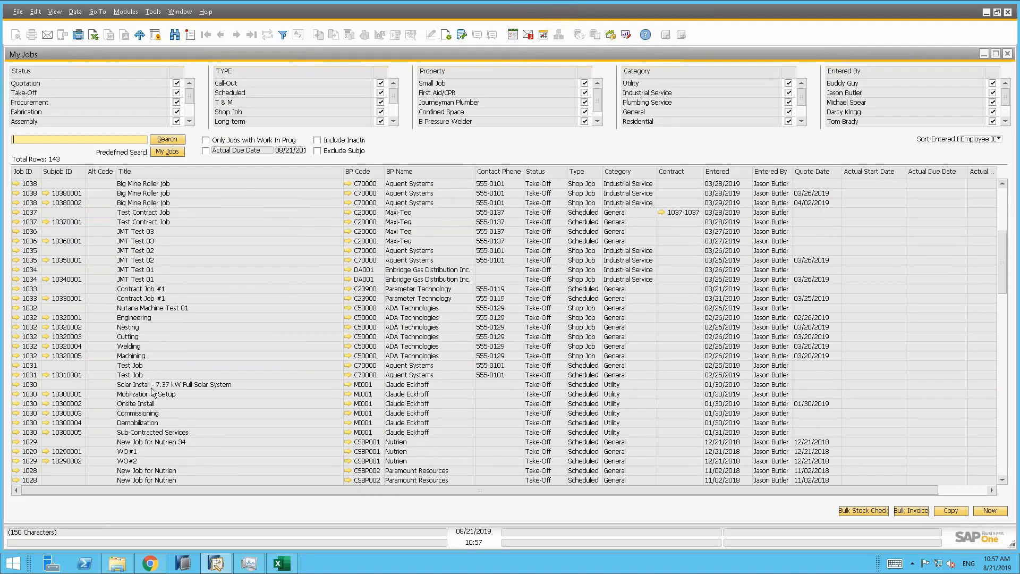
pyautogui.scroll(-8, 153, 386)
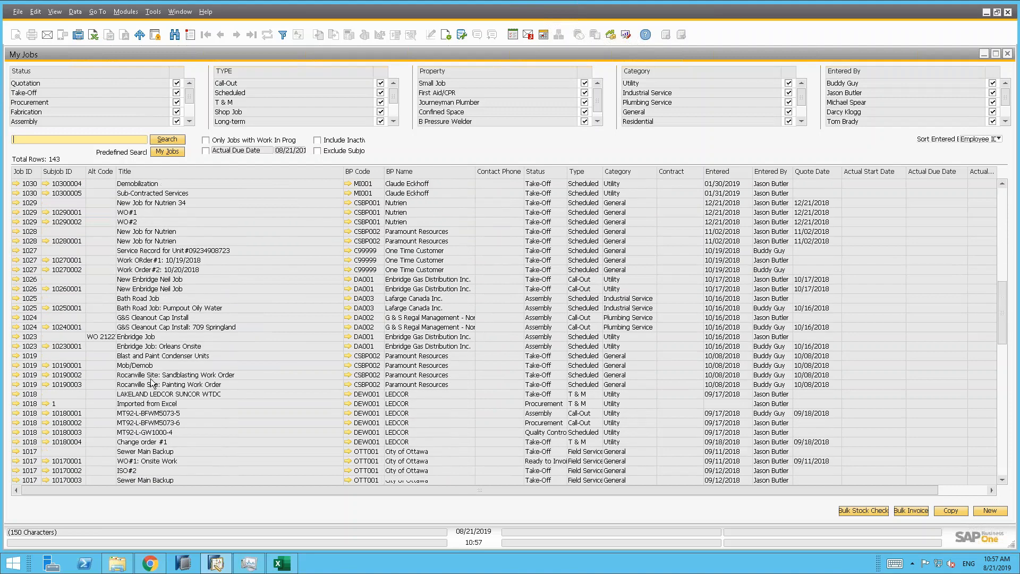
pyautogui.scroll(-1, 151, 378)
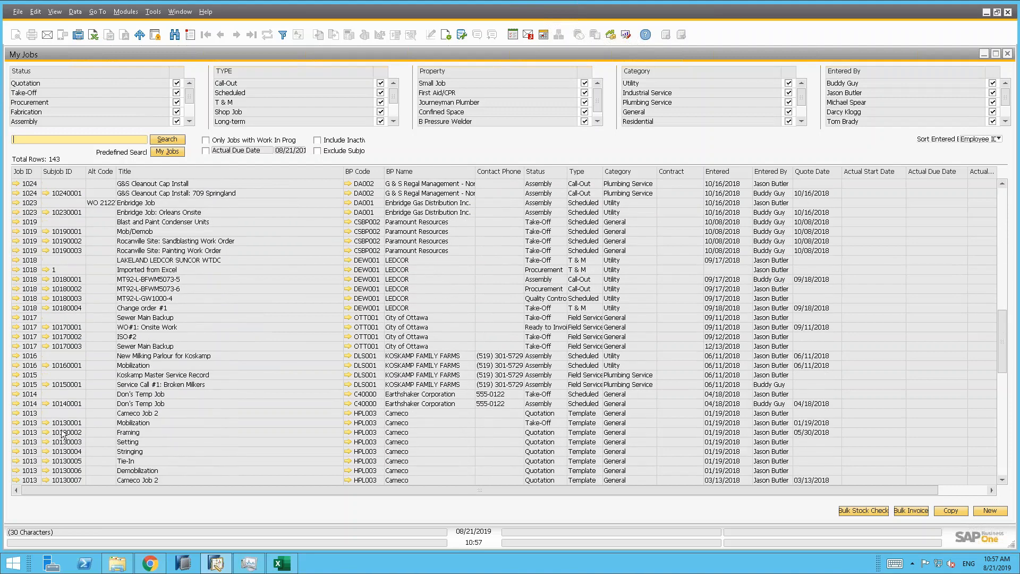
pyautogui.click(17, 413)
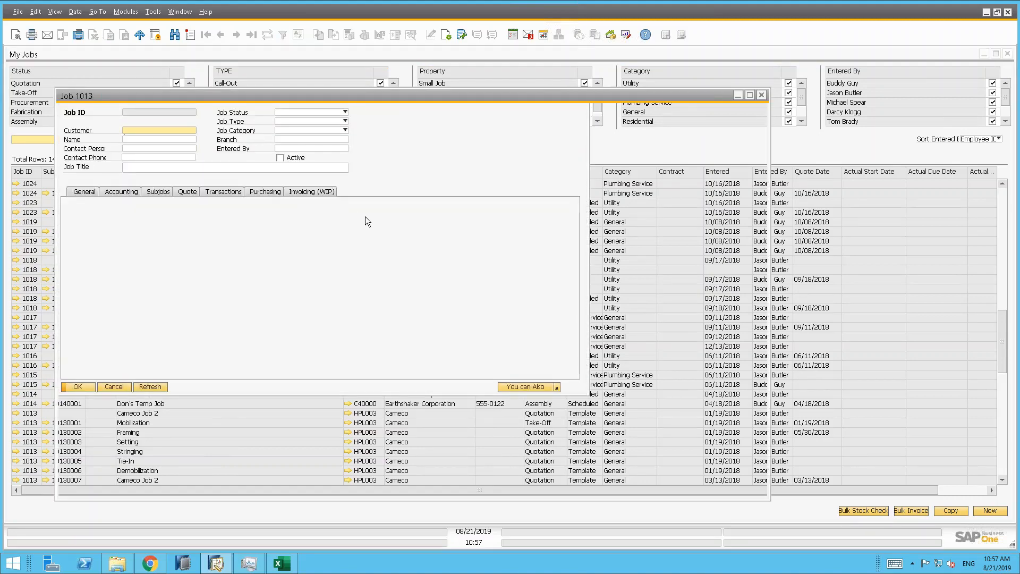
pyautogui.click(160, 192)
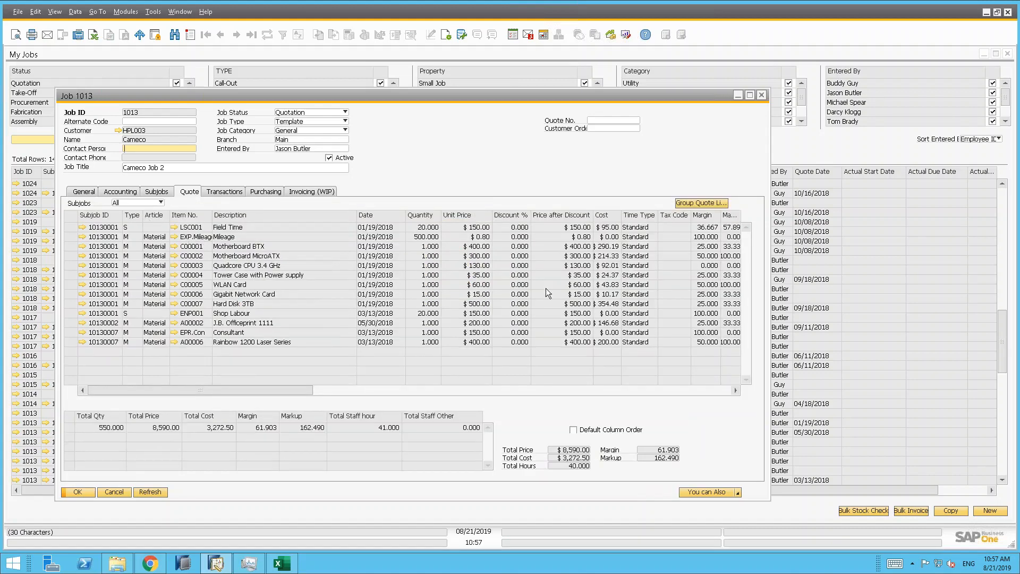
pyautogui.click(750, 99)
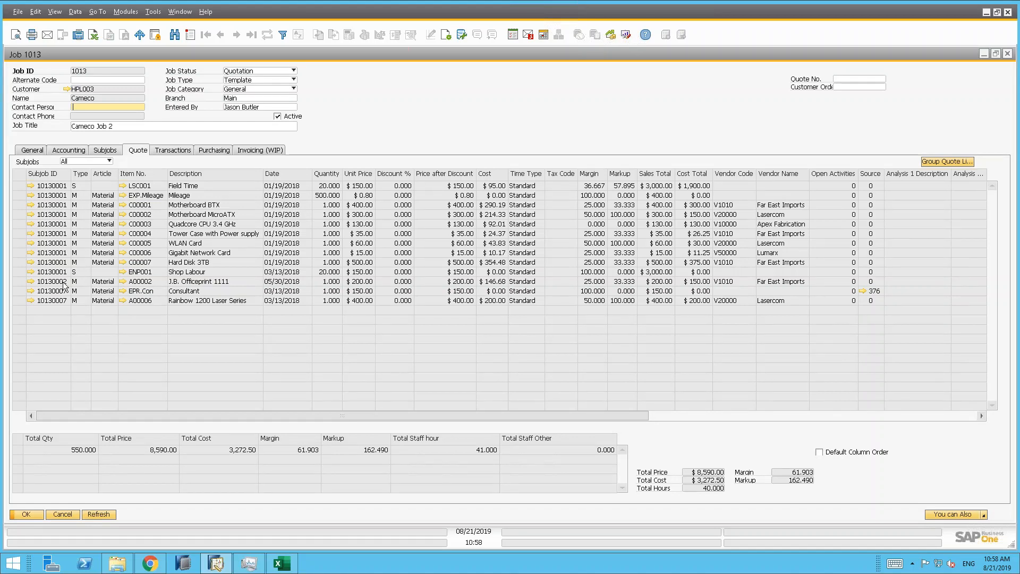
# Group the quote lines of job 1013 by Line Type, and collapse and re-expand the M group.
pyautogui.click(949, 161)
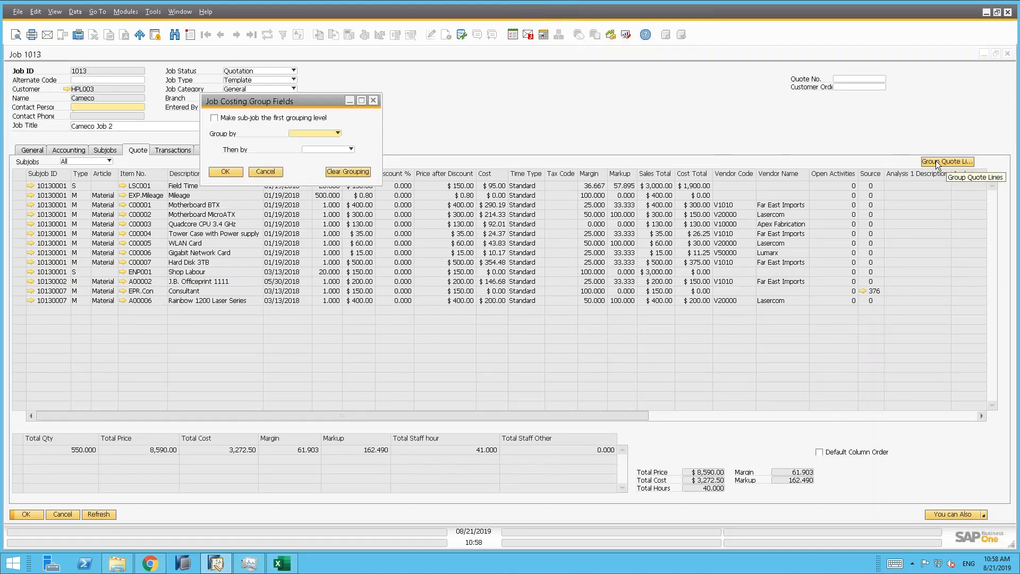
pyautogui.click(330, 134)
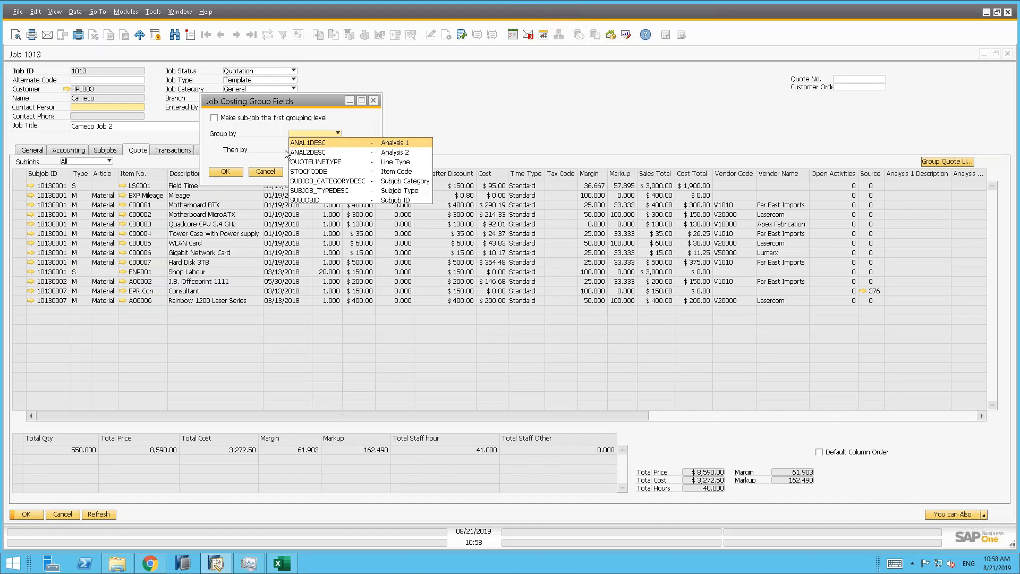
pyautogui.click(339, 162)
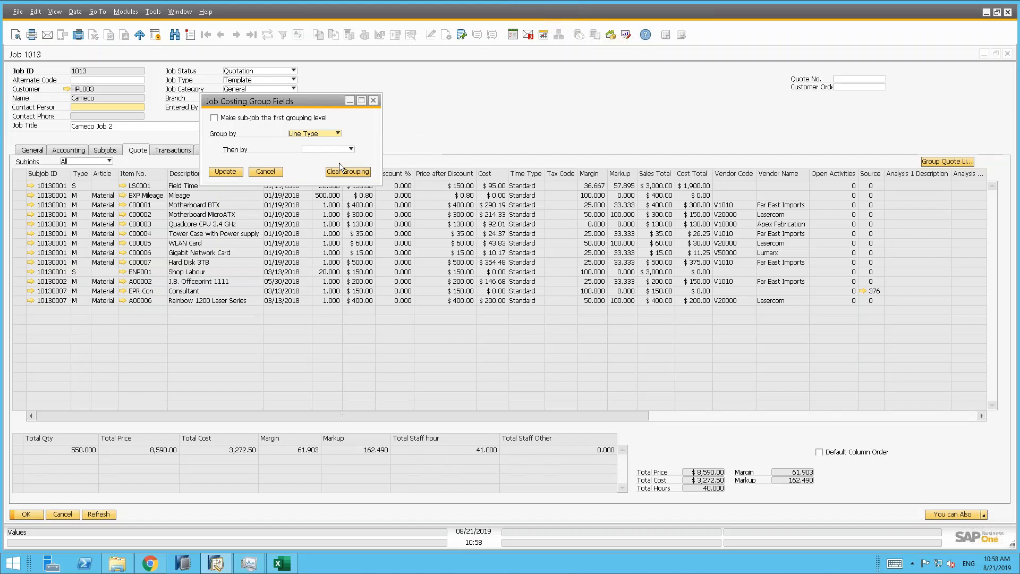
pyautogui.click(225, 171)
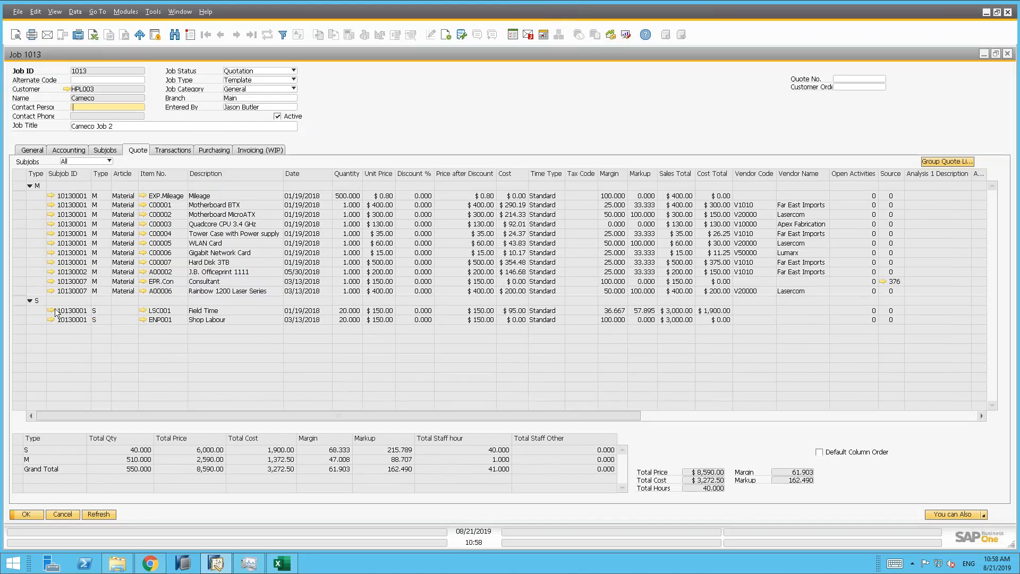
pyautogui.click(30, 186)
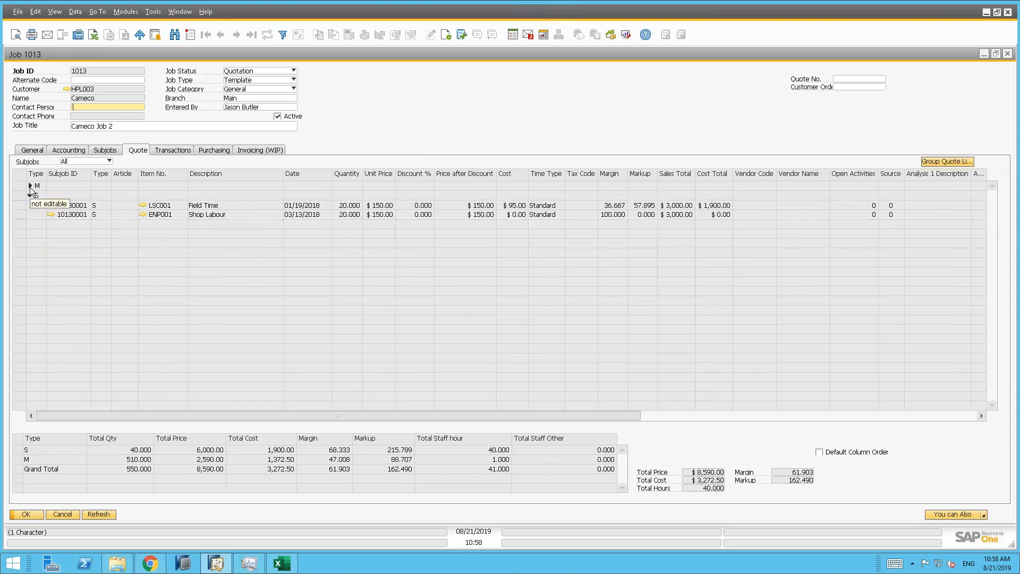
pyautogui.click(30, 186)
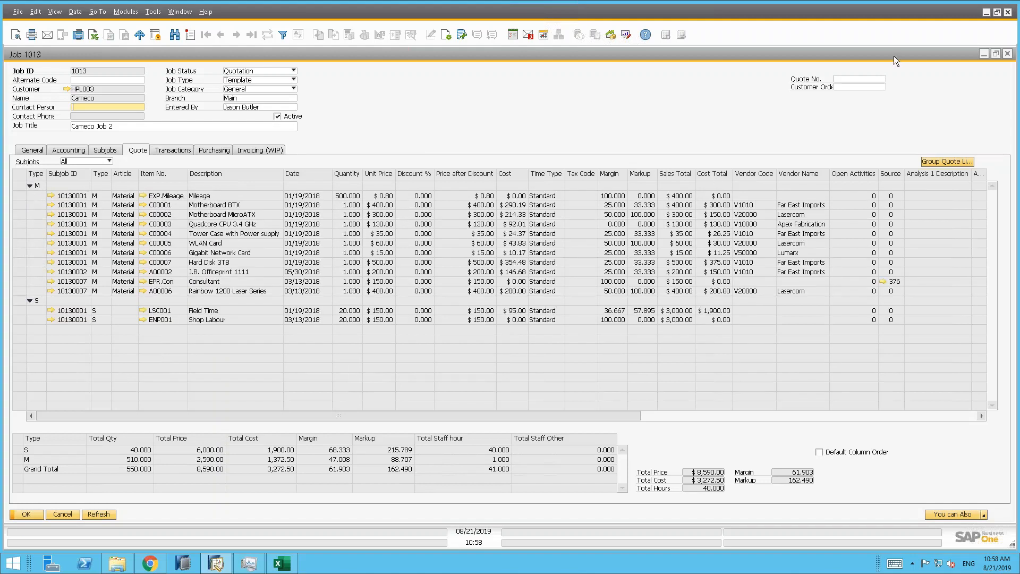
# Regroup the quote lines of job 1013 by Subjob ID in place of Line Type.
pyautogui.click(955, 162)
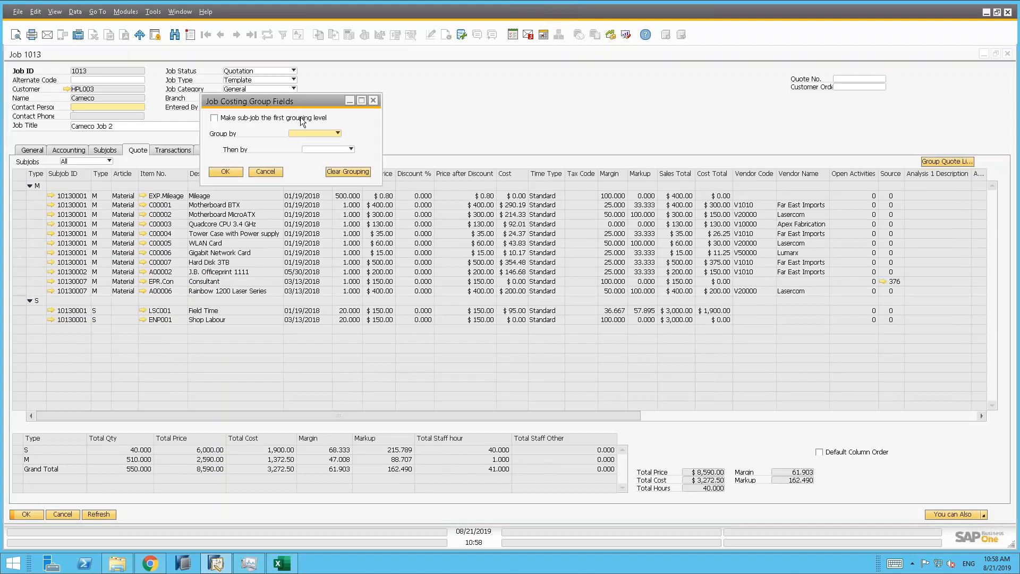
pyautogui.click(307, 133)
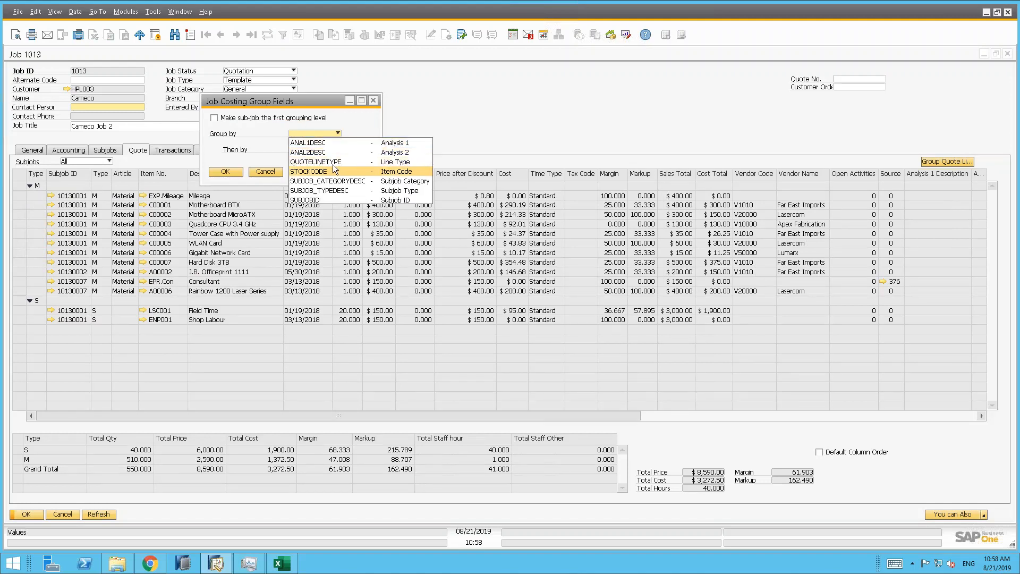
pyautogui.click(268, 159)
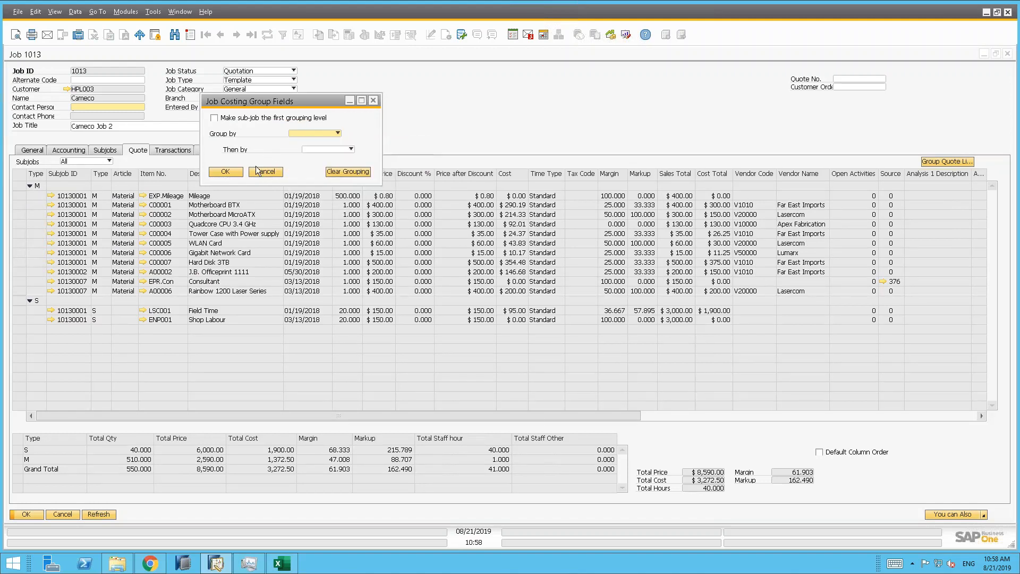
pyautogui.click(326, 132)
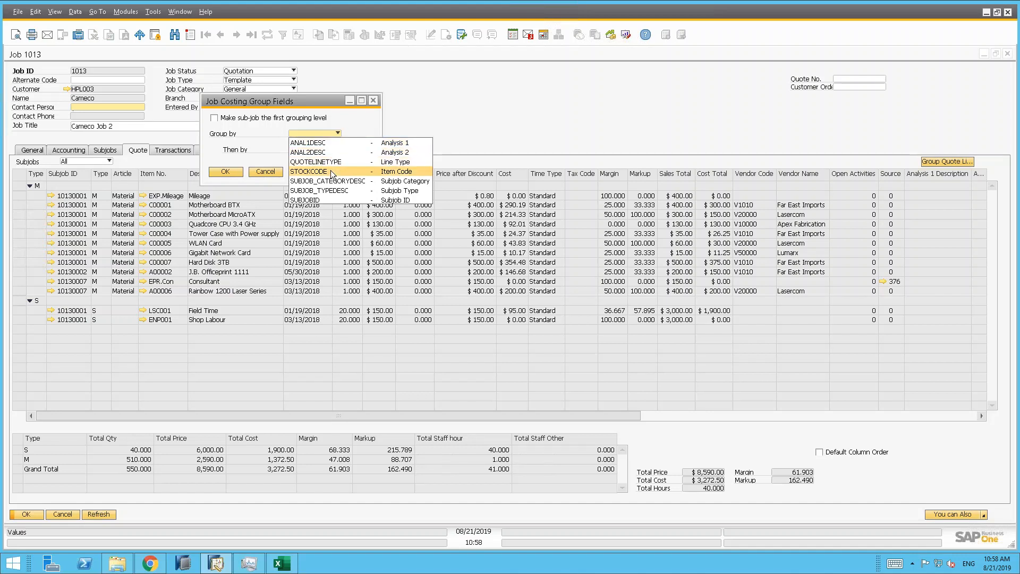
pyautogui.click(323, 199)
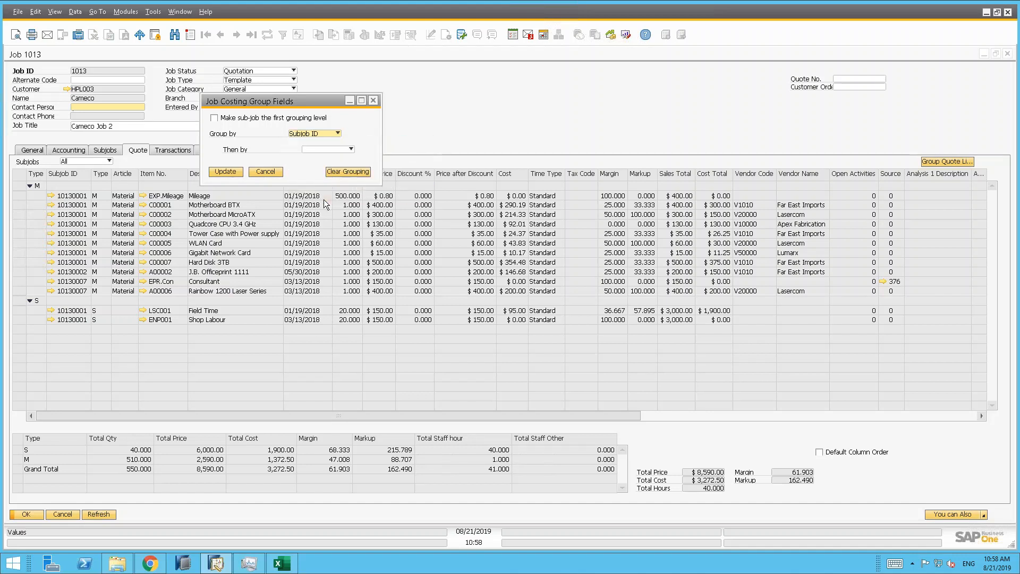
pyautogui.click(220, 171)
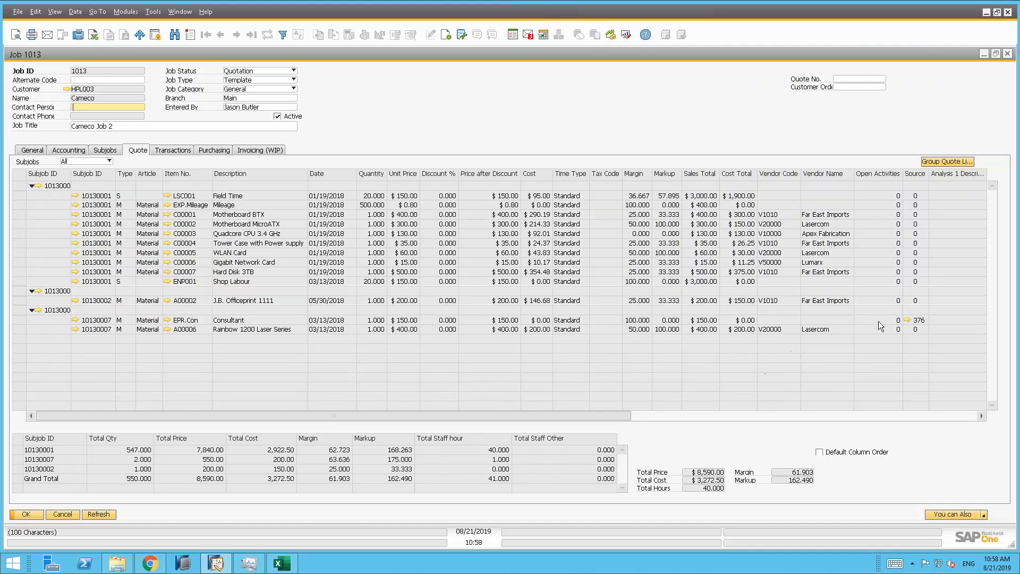
# View the source sales quotation of the Consultant quote line in subjob 10130007, and close it again.
pyautogui.click(96, 320)
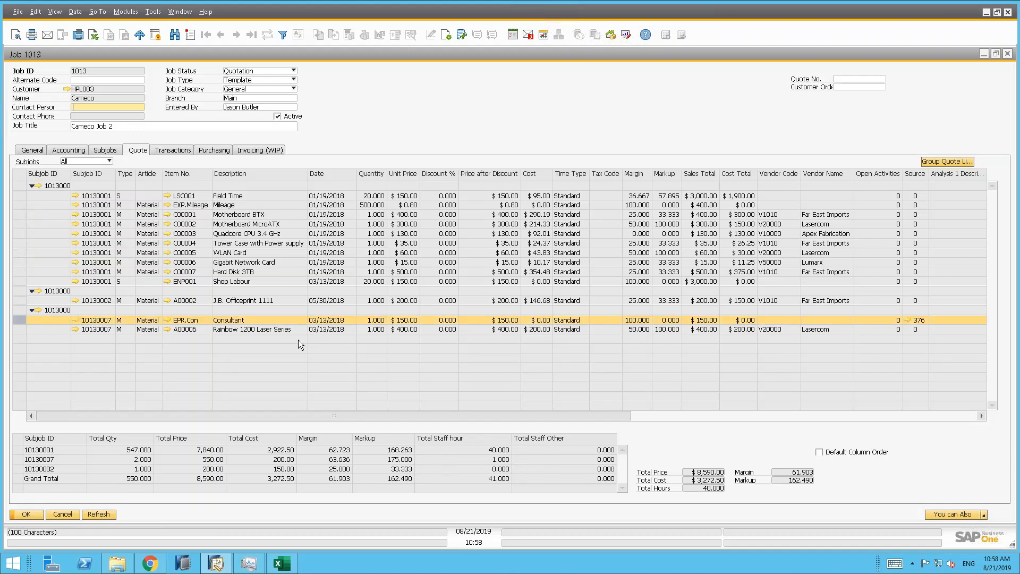
pyautogui.click(907, 320)
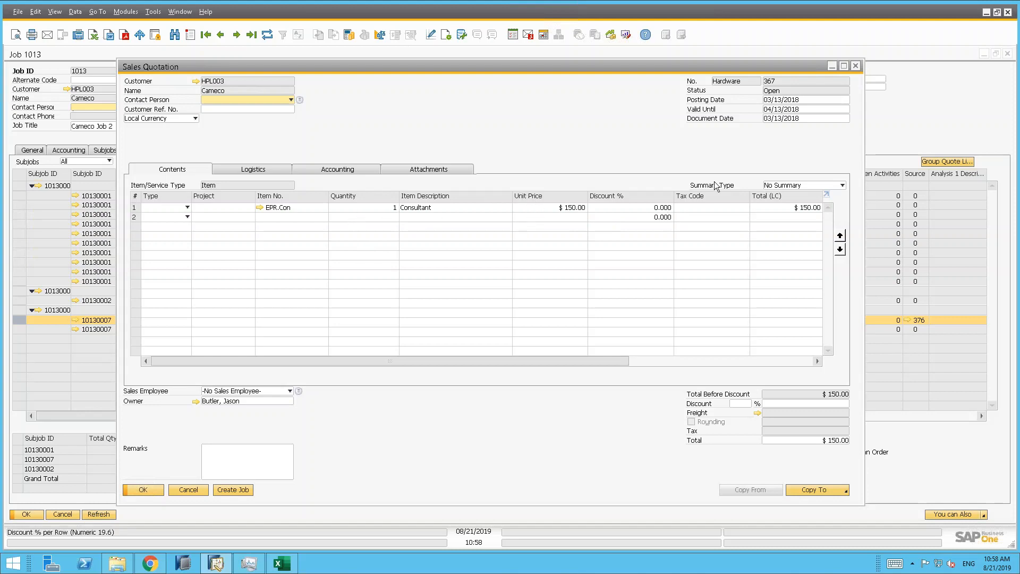
pyautogui.click(854, 67)
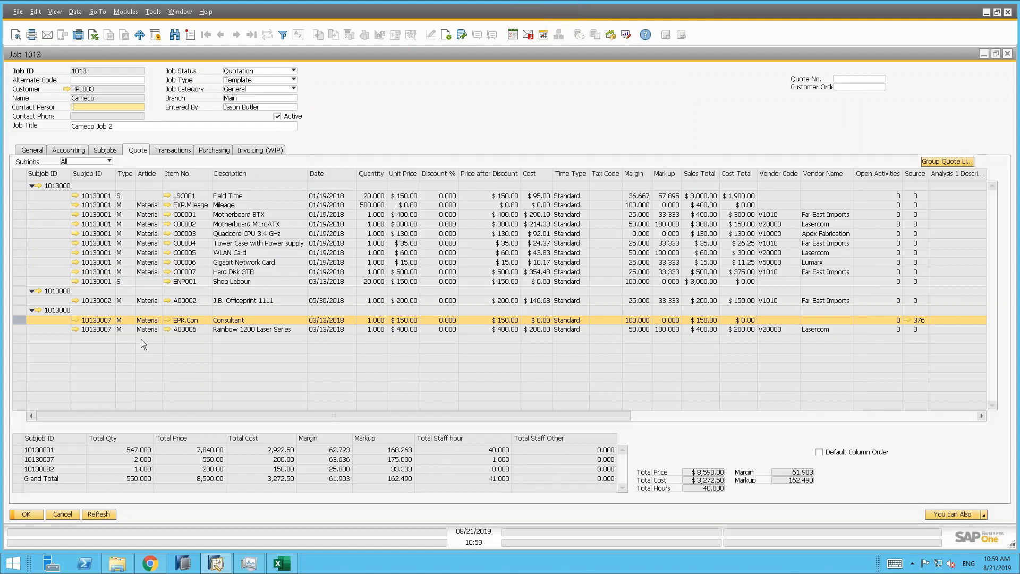
# View the transaction summary and the resource transactions of job 1013, and return to the job's quote lines.
pyautogui.click(175, 151)
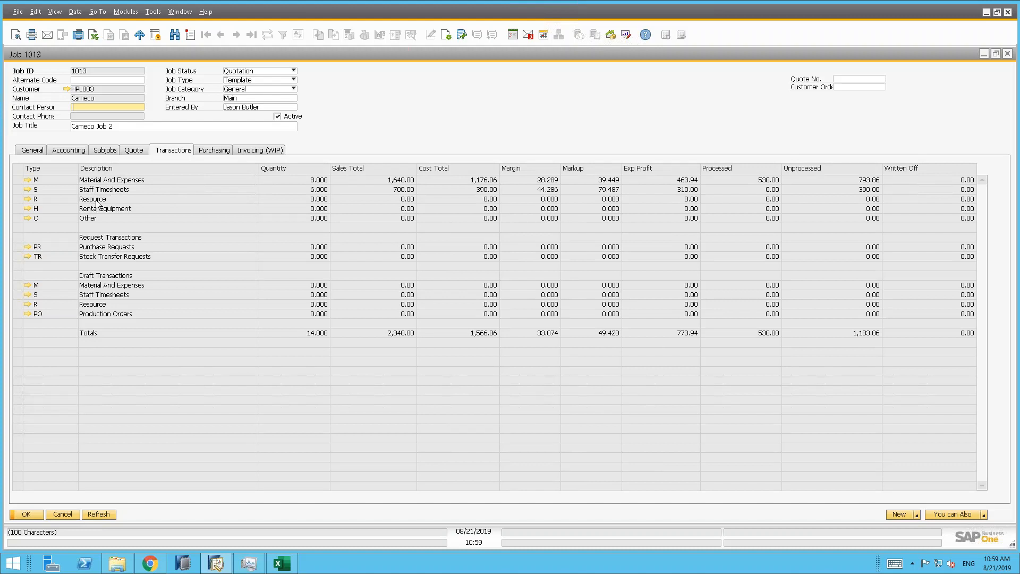
pyautogui.click(27, 199)
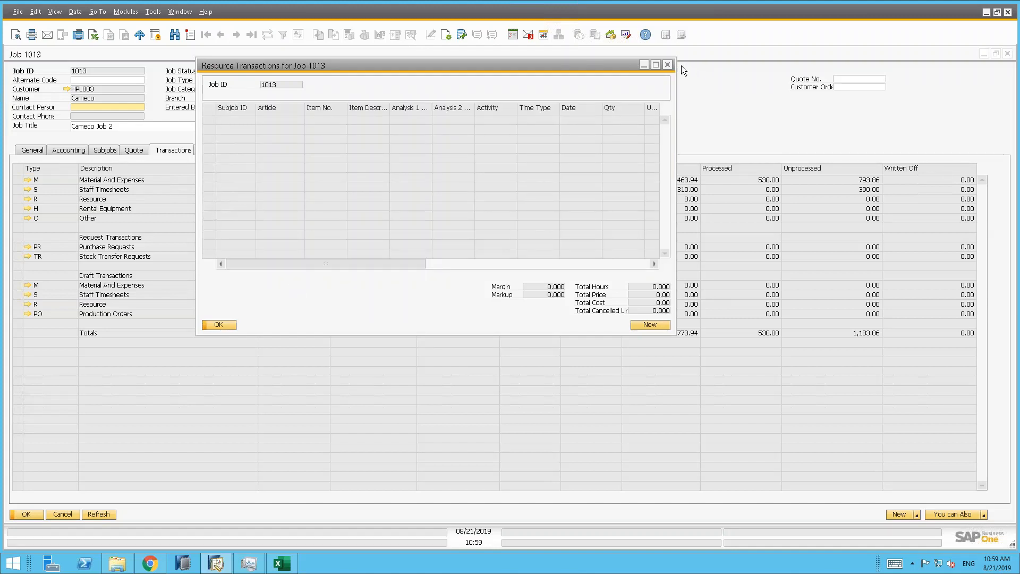
pyautogui.click(667, 65)
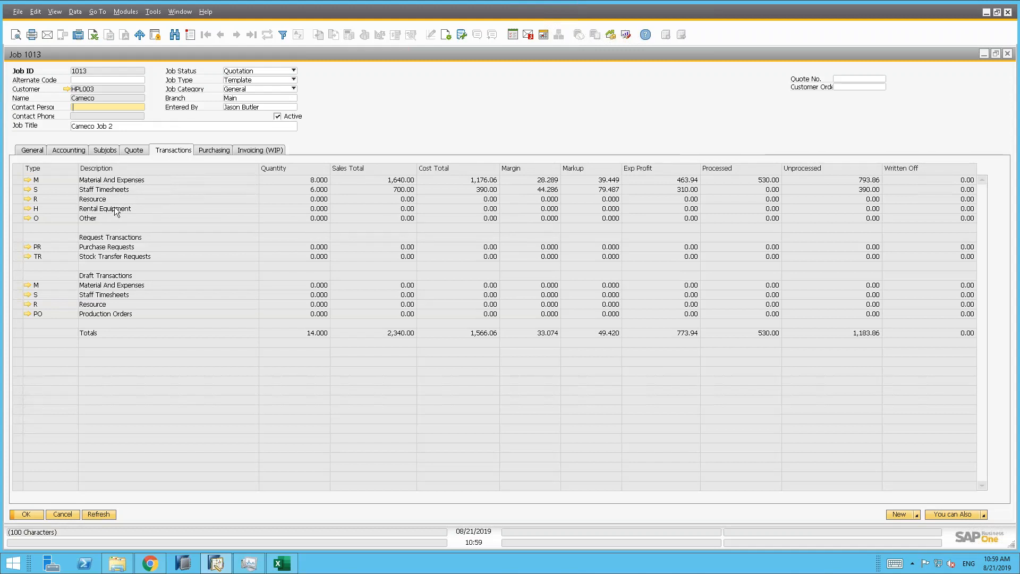
pyautogui.click(136, 152)
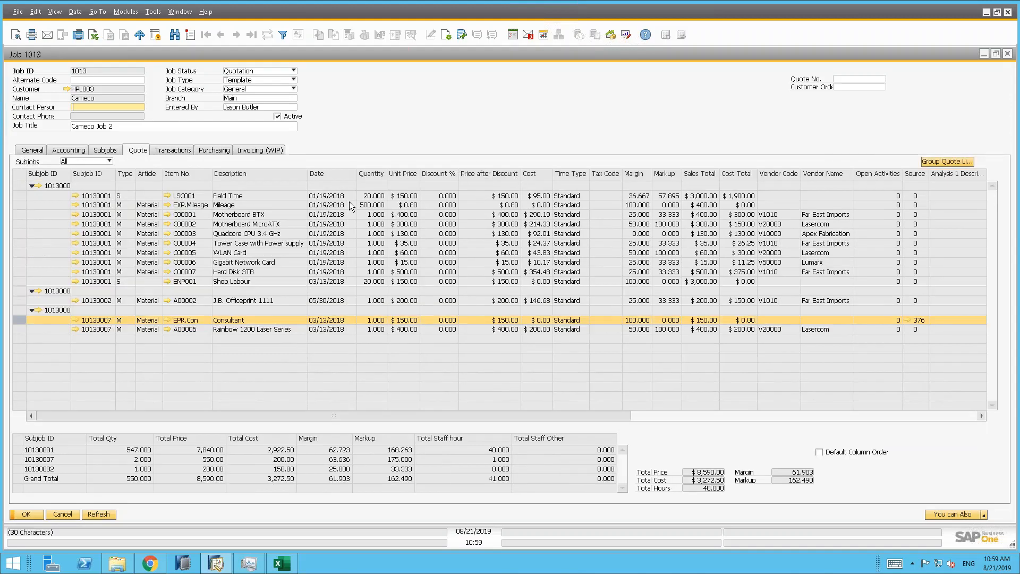
# Review job 1013's staff timesheet transactions in an enlarged window with fitted column widths, and close the window.
pyautogui.click(174, 151)
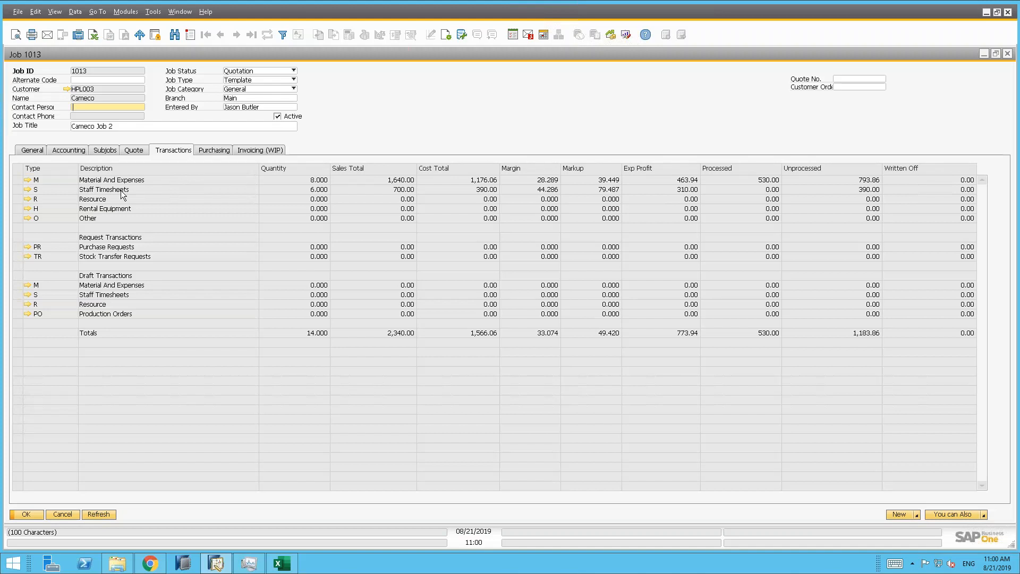
pyautogui.click(29, 191)
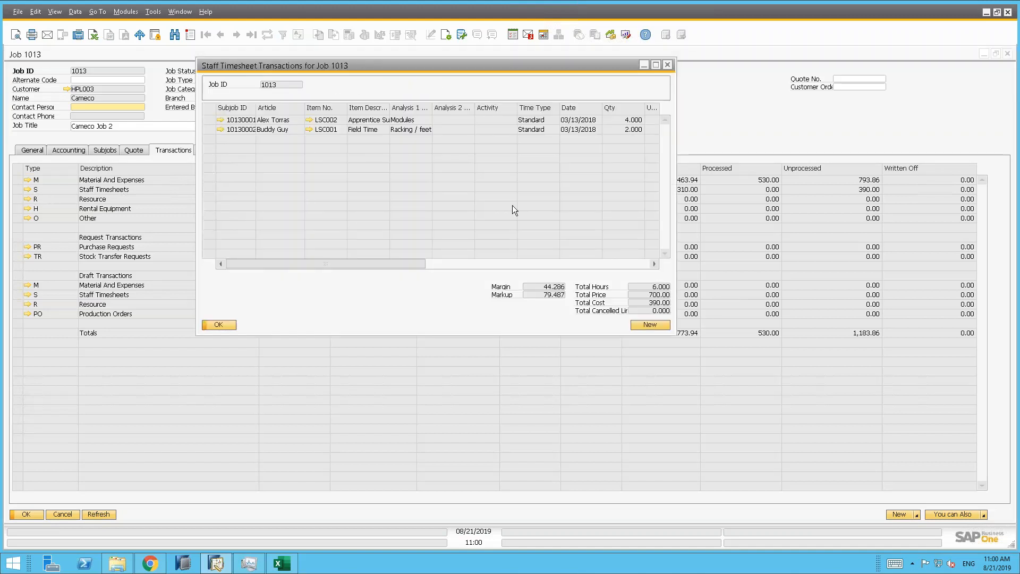
pyautogui.moveTo(674, 335); pyautogui.dragTo(984, 487)
pyautogui.click(58, 13)
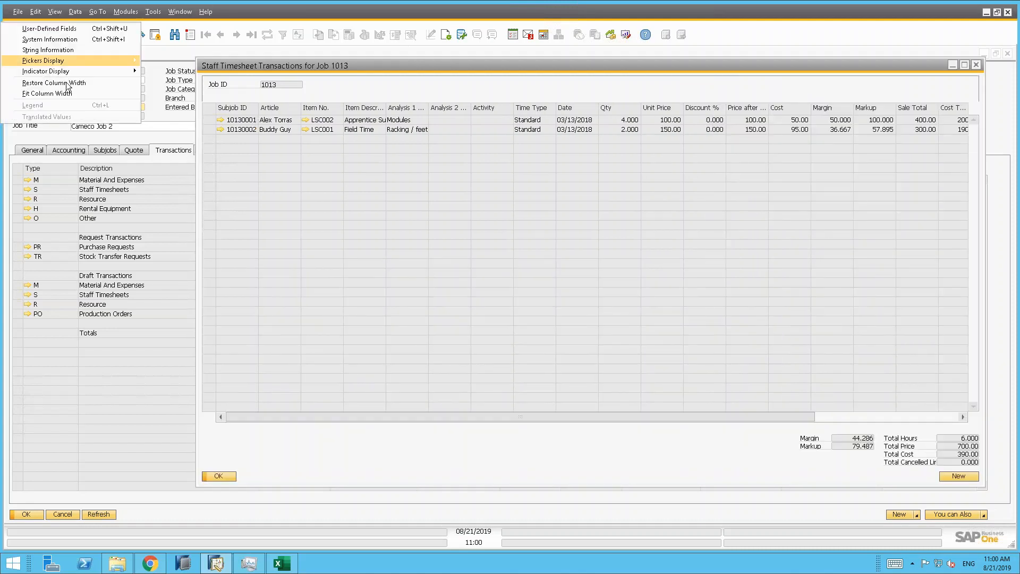
pyautogui.click(82, 101)
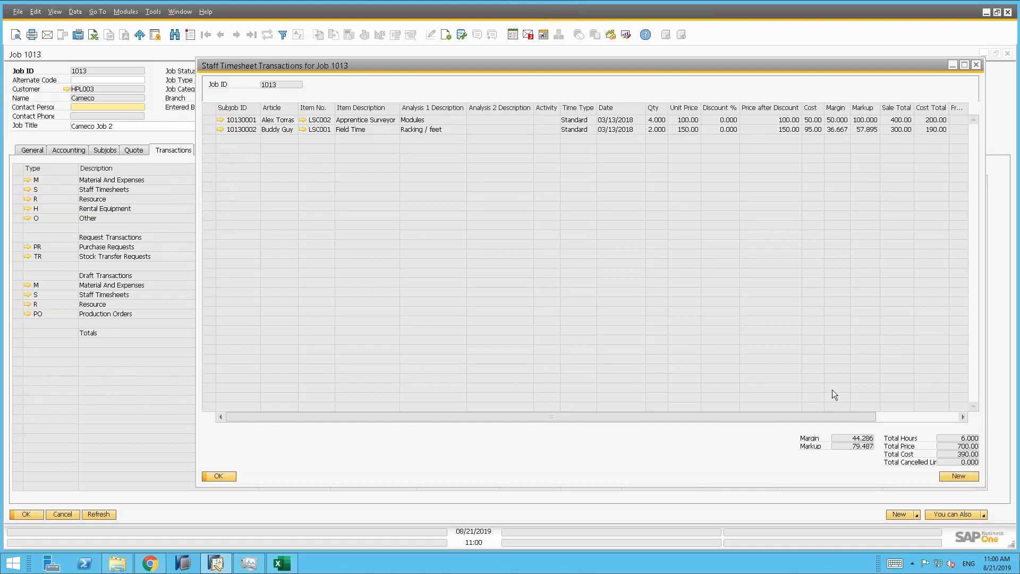
pyautogui.moveTo(798, 416); pyautogui.dragTo(627, 361)
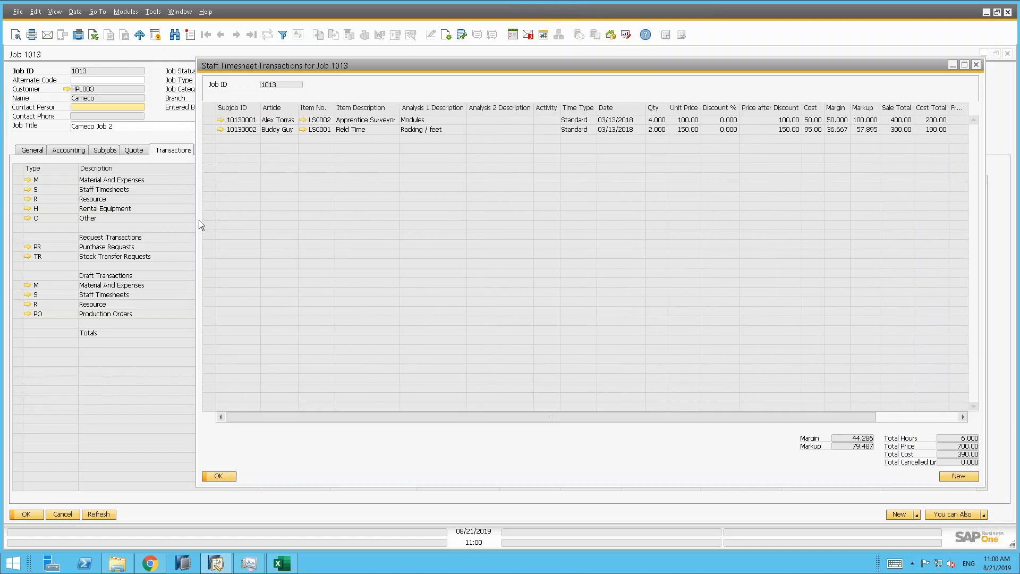
pyautogui.moveTo(194, 219); pyautogui.dragTo(53, 211)
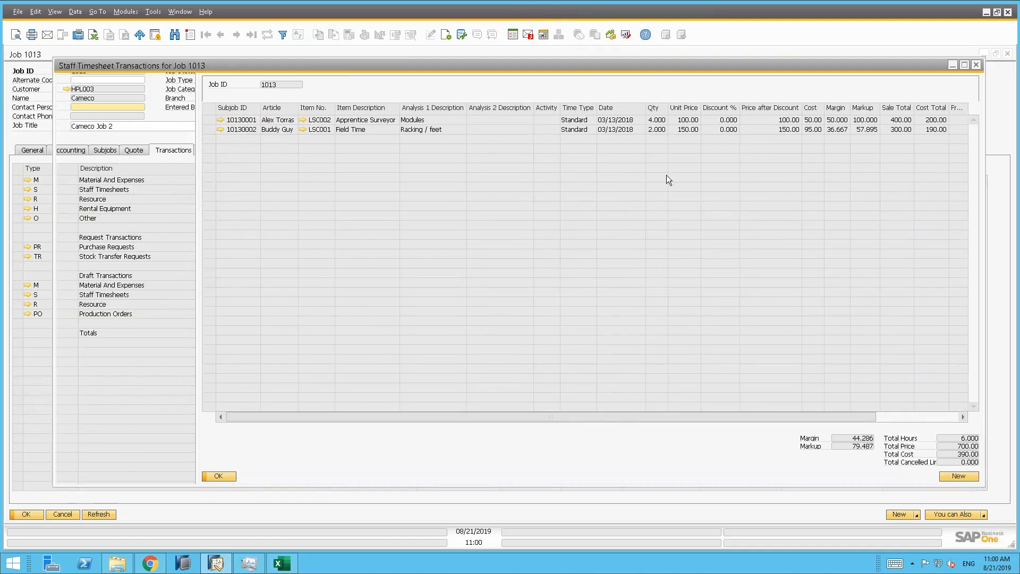
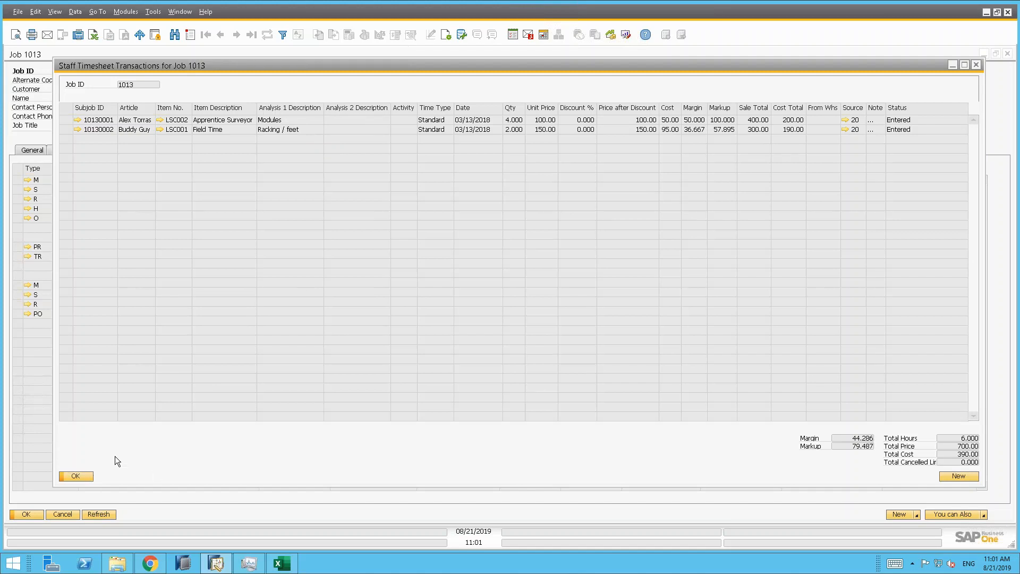
pyautogui.click(978, 65)
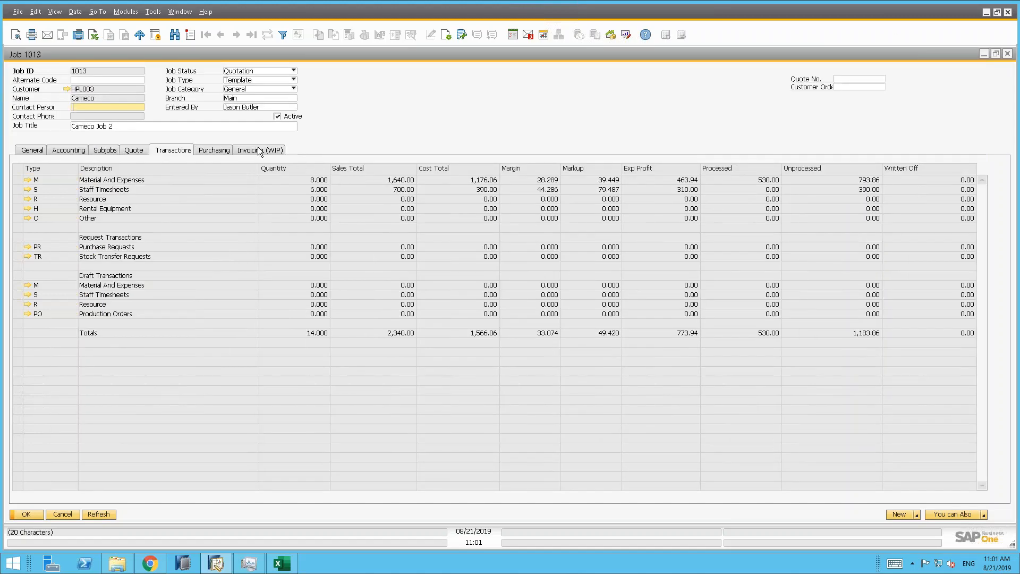
# Open a new timesheet entry from the transactions of job 1013.
pyautogui.click(917, 515)
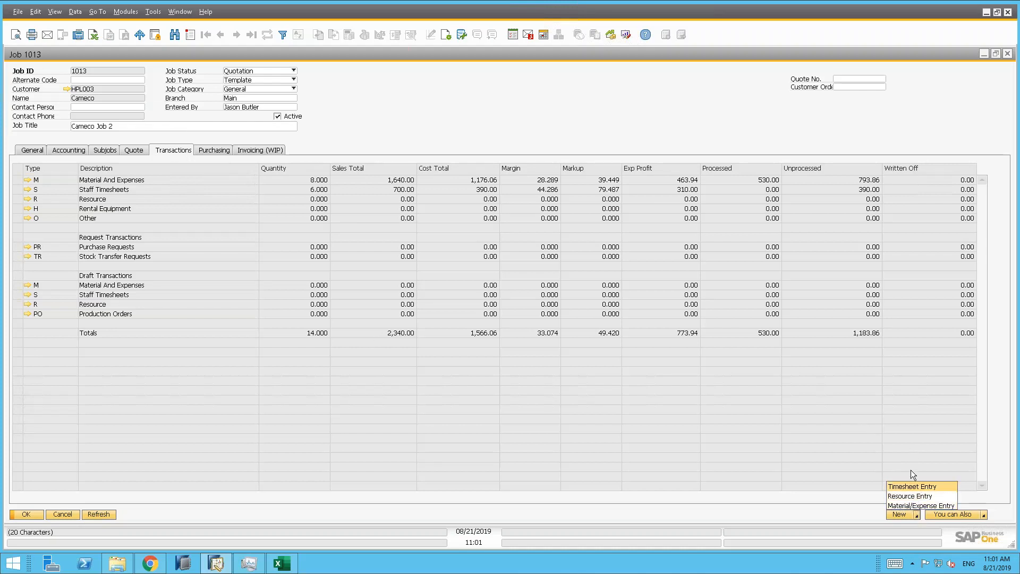
pyautogui.click(858, 517)
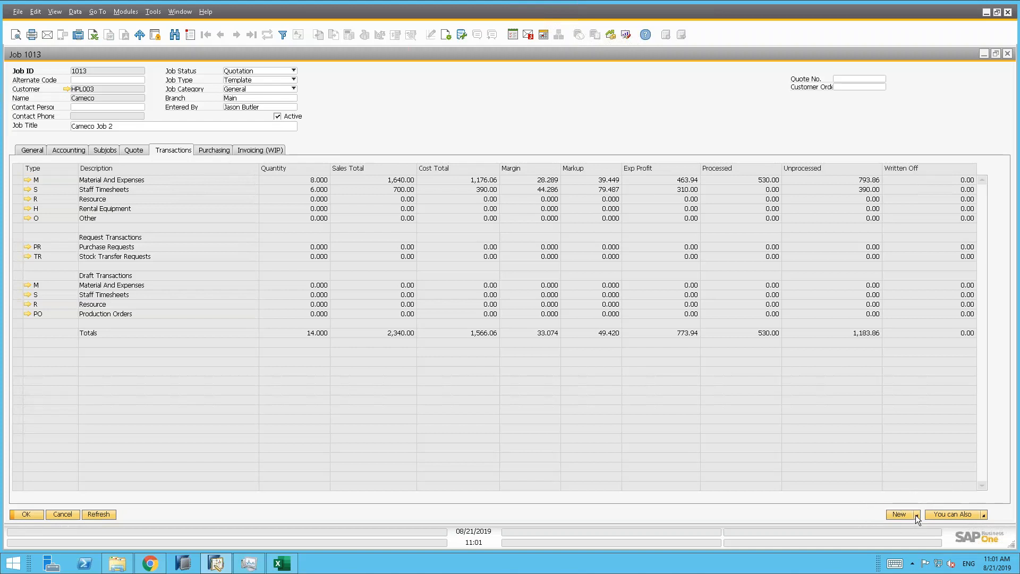
pyautogui.click(917, 514)
pyautogui.click(915, 492)
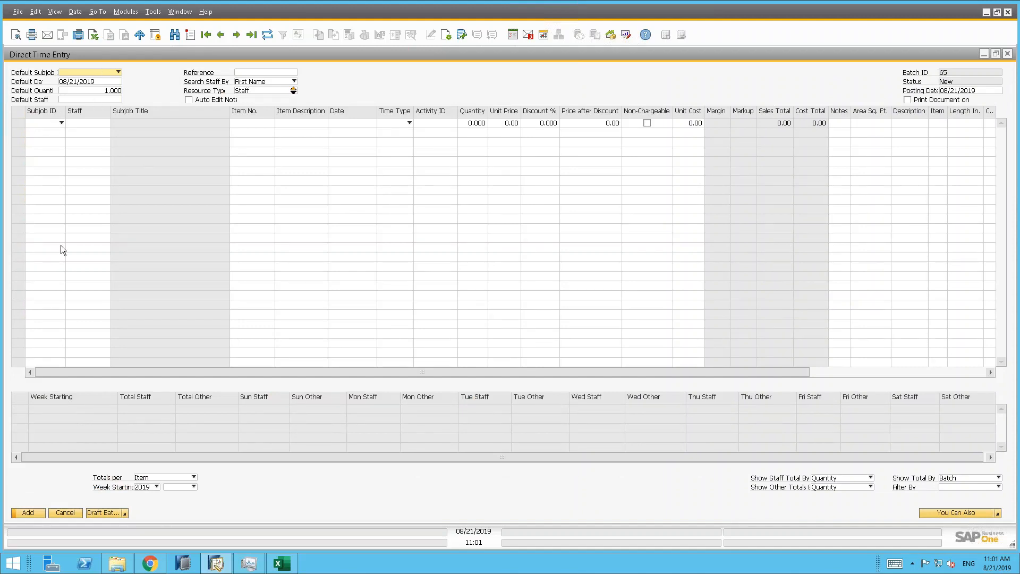
# Add a time line for subjob 10130002, Framing, with the staff member's name, and fit the column widths.
pyautogui.click(61, 122)
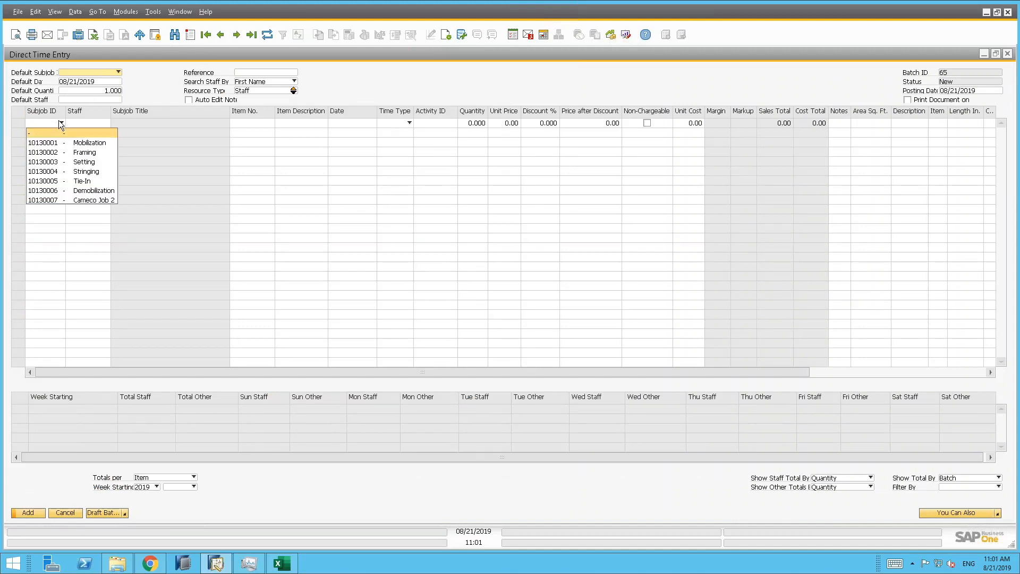
pyautogui.click(85, 153)
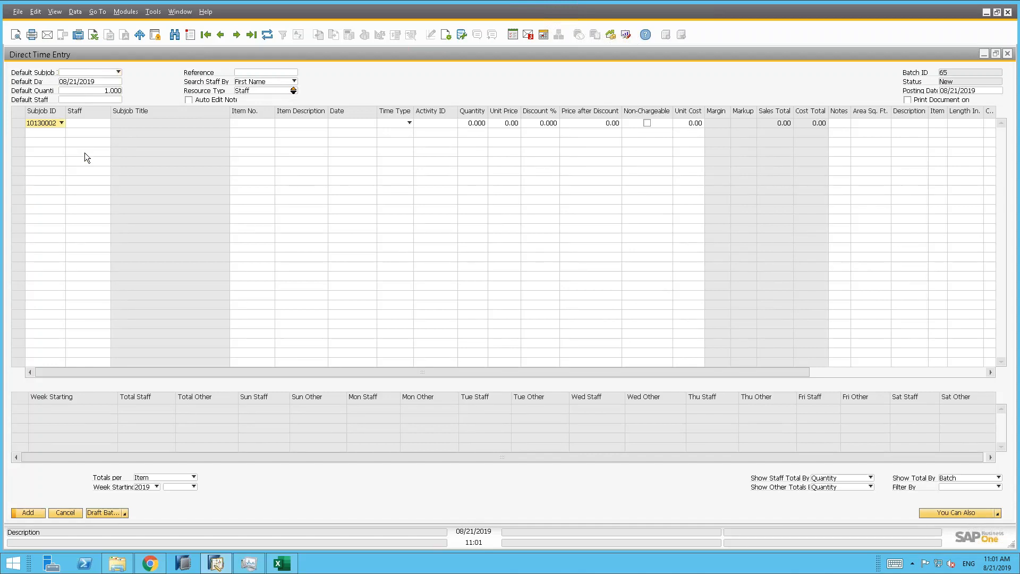
pyautogui.click(94, 122)
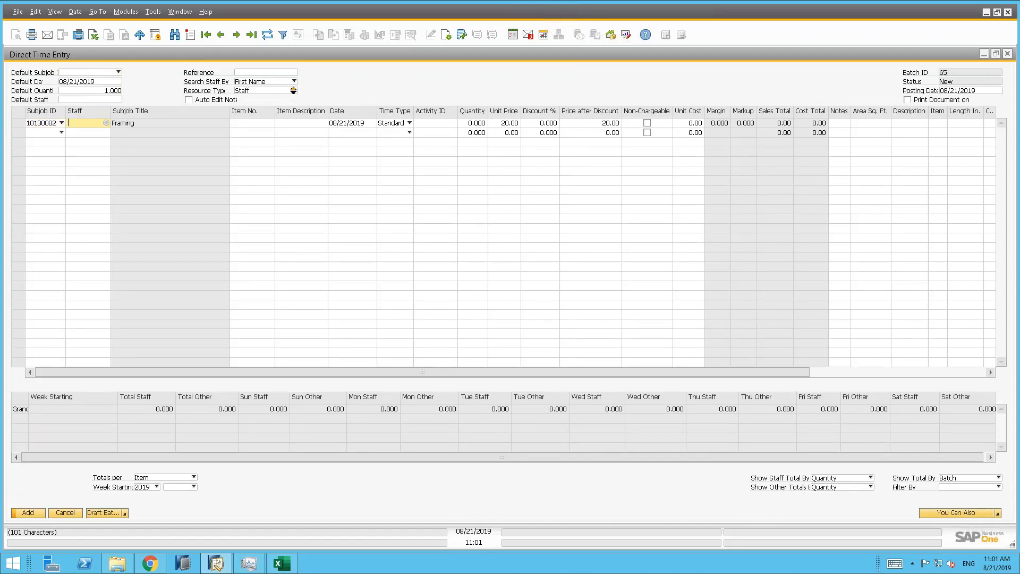
pyautogui.write('budd')
pyautogui.press('Tab')
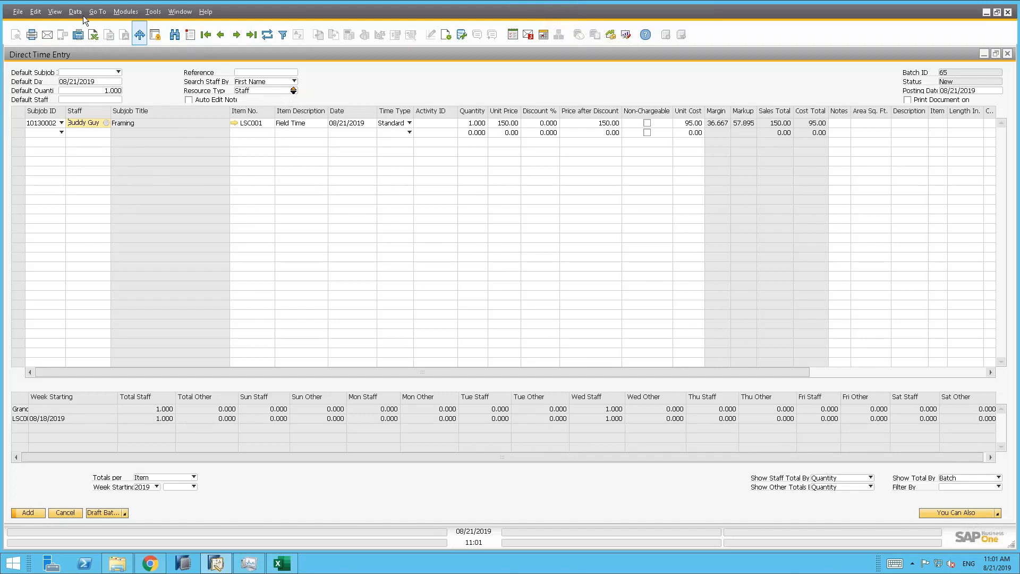
pyautogui.click(57, 12)
pyautogui.click(62, 93)
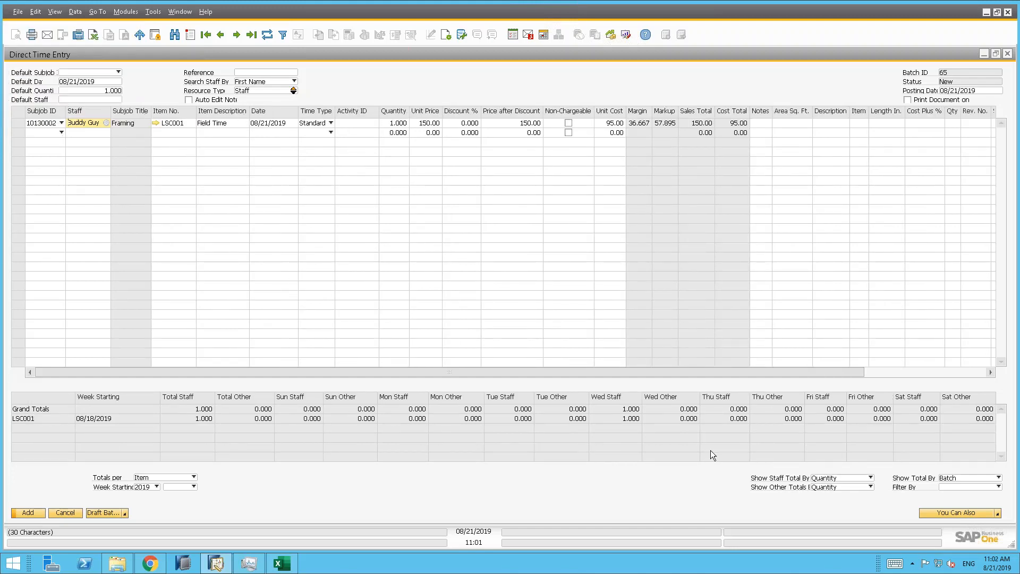
pyautogui.click(998, 514)
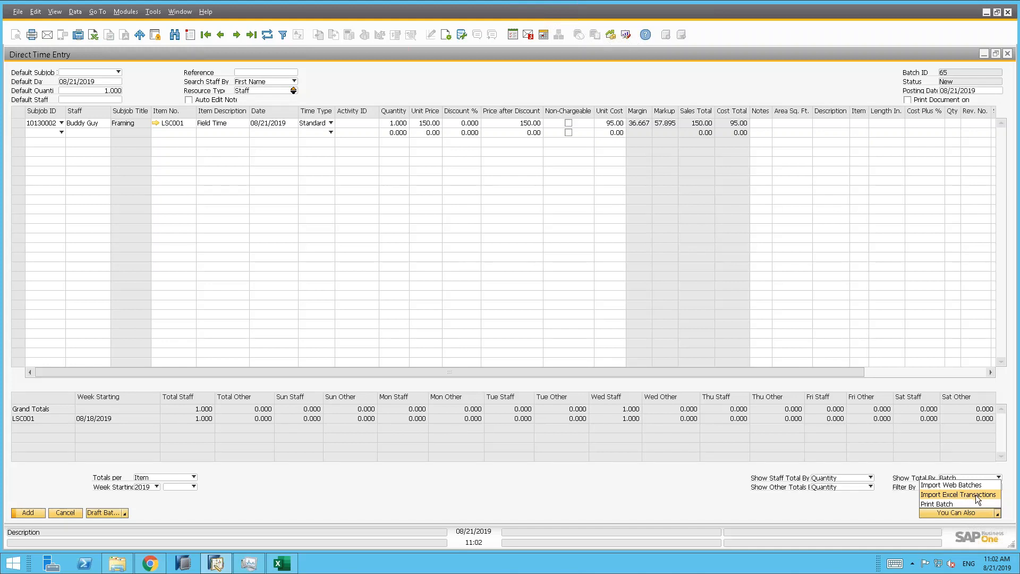
pyautogui.click(381, 486)
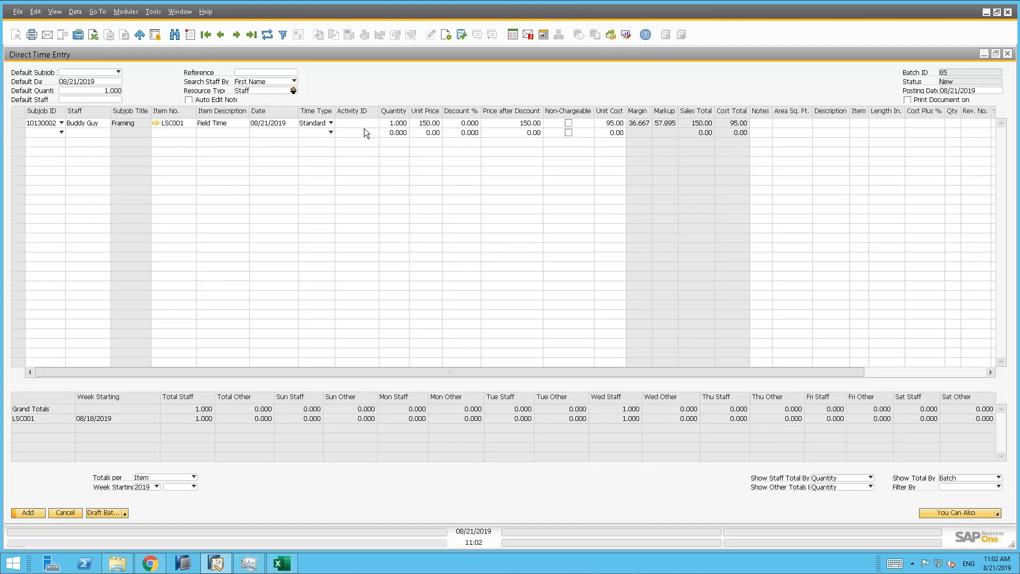
# Set the default subjob to 10130003, Setting, and start a second time line with it.
pyautogui.click(106, 73)
pyautogui.click(151, 70)
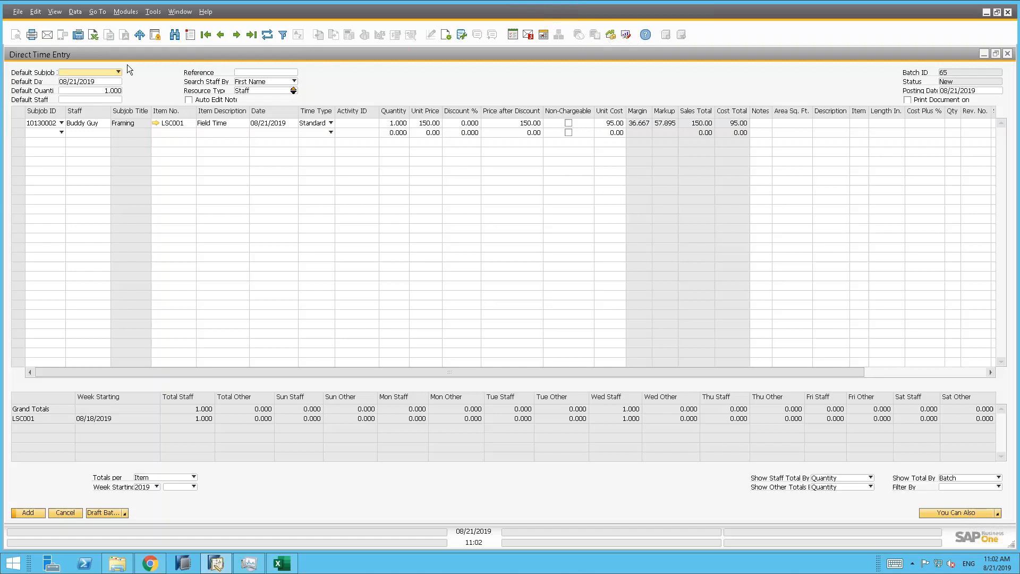
pyautogui.click(92, 73)
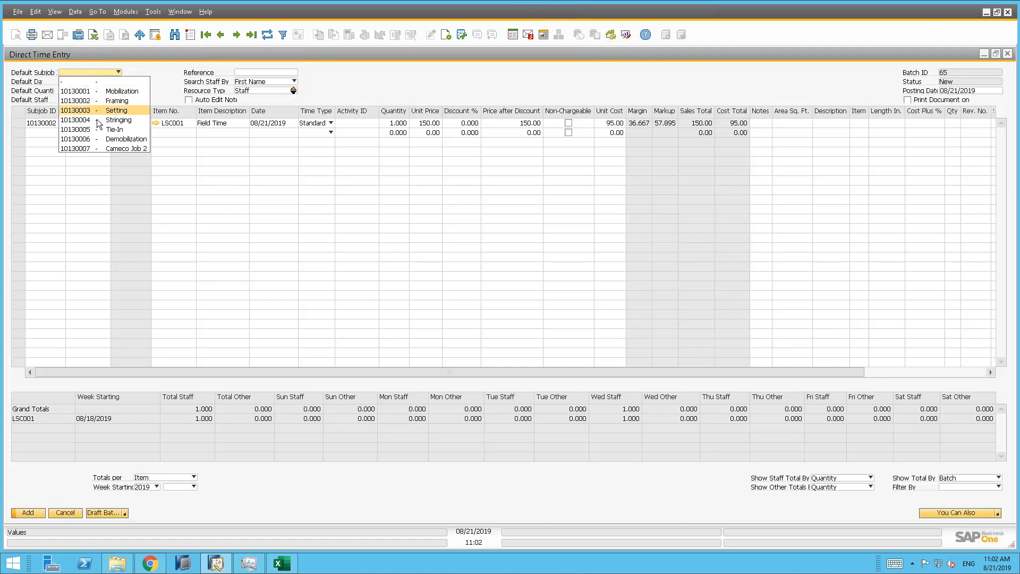
pyautogui.click(113, 111)
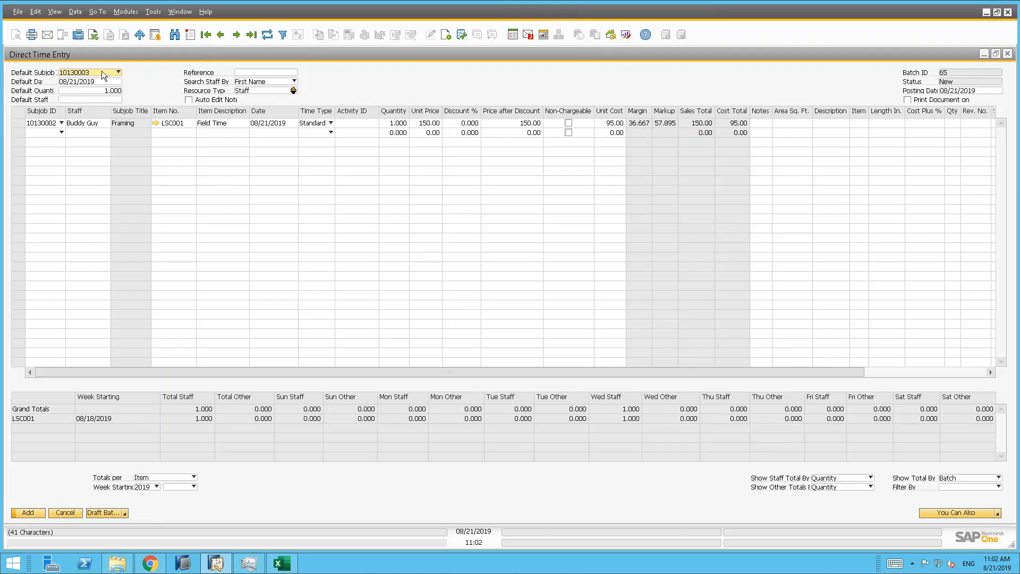
pyautogui.click(79, 135)
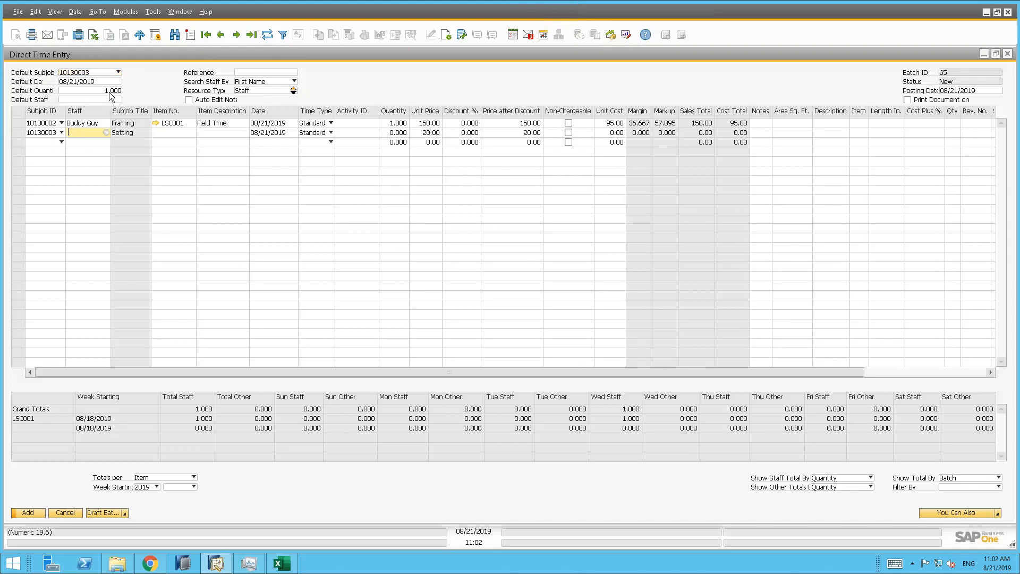
# Set the default staff to the staff member's name and return to the staff field of the second time line.
pyautogui.click(85, 99)
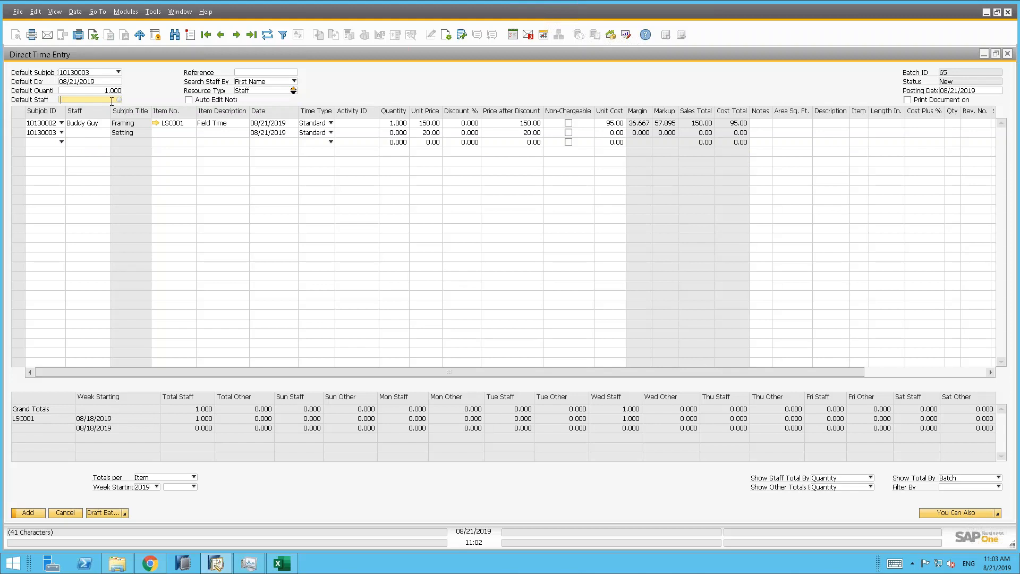
pyautogui.write('buddy guy')
pyautogui.press('Tab')
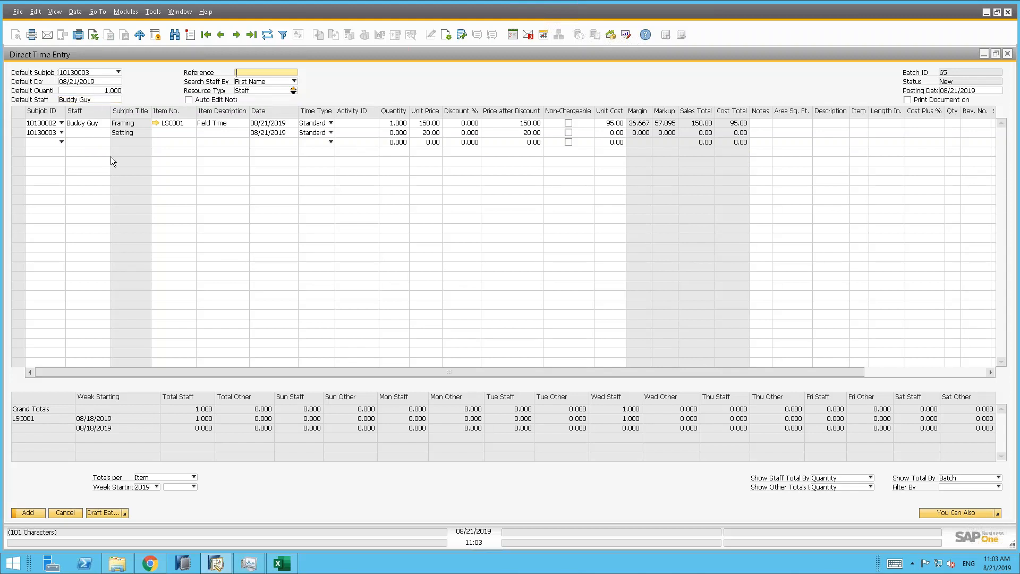
pyautogui.click(93, 133)
pyautogui.click(165, 133)
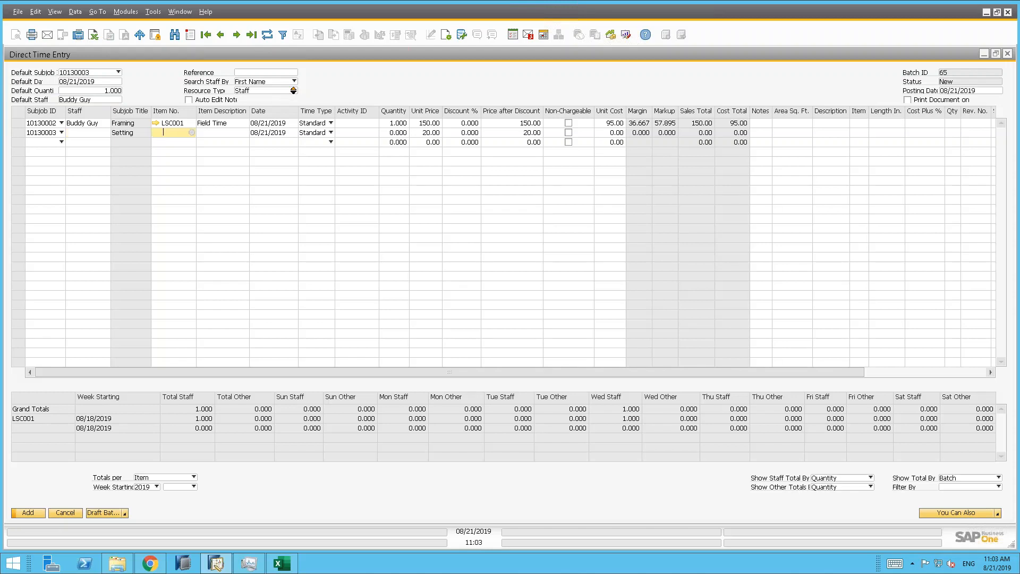
pyautogui.click(93, 134)
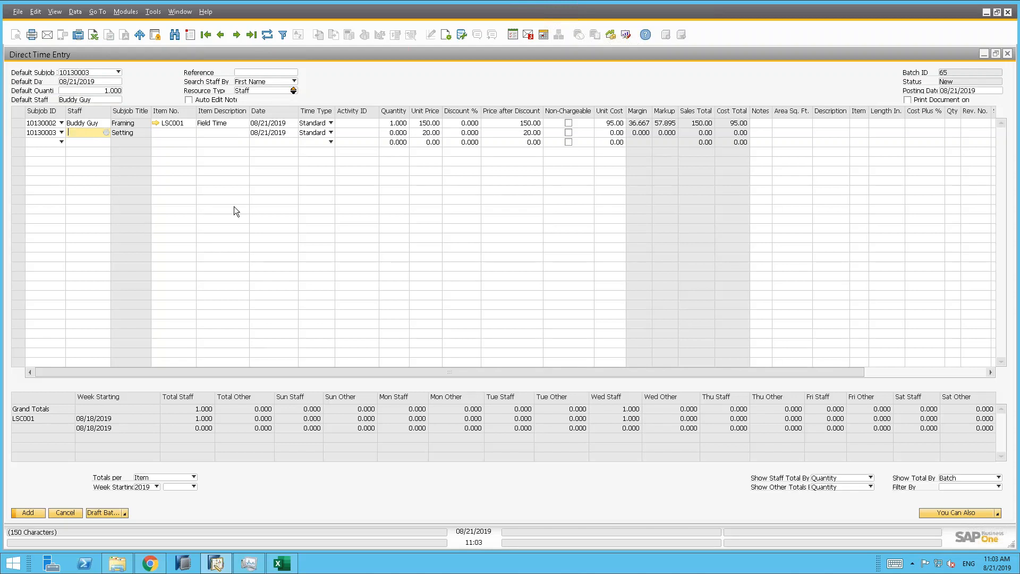
# Look at the draft batch options, and cancel the new time entry, discarding its changes.
pyautogui.click(126, 513)
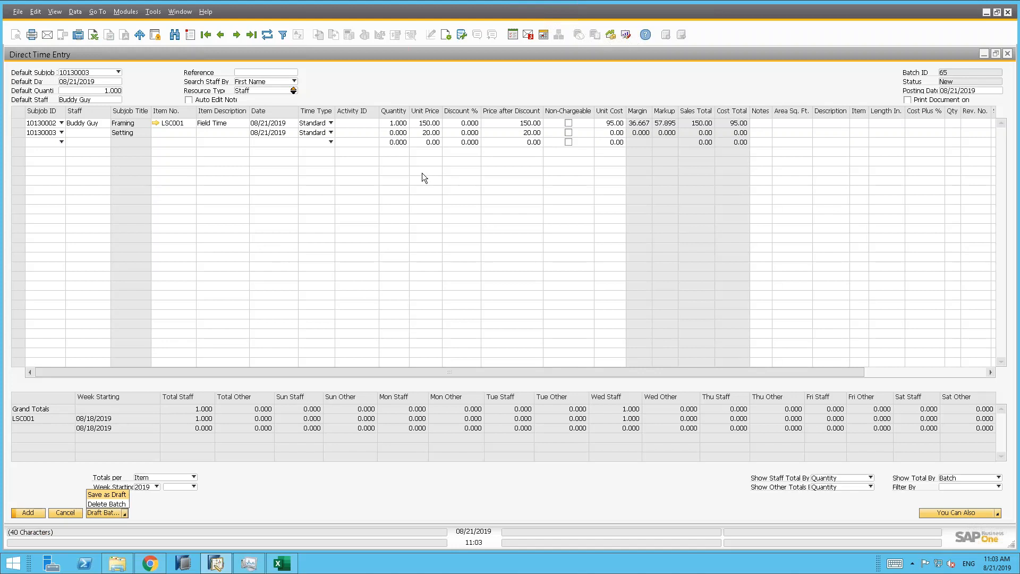
pyautogui.click(65, 513)
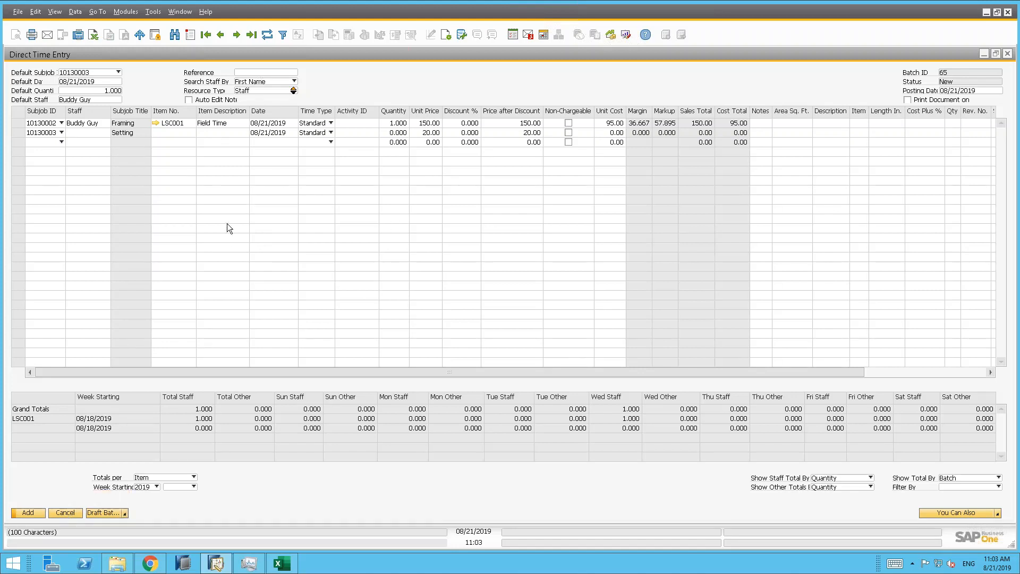
pyautogui.click(64, 513)
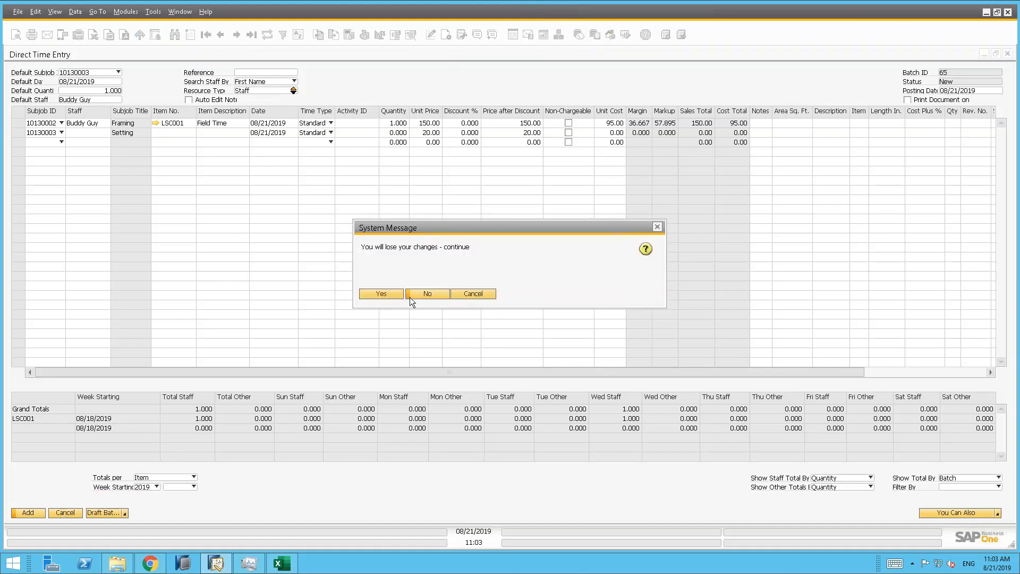
pyautogui.click(387, 291)
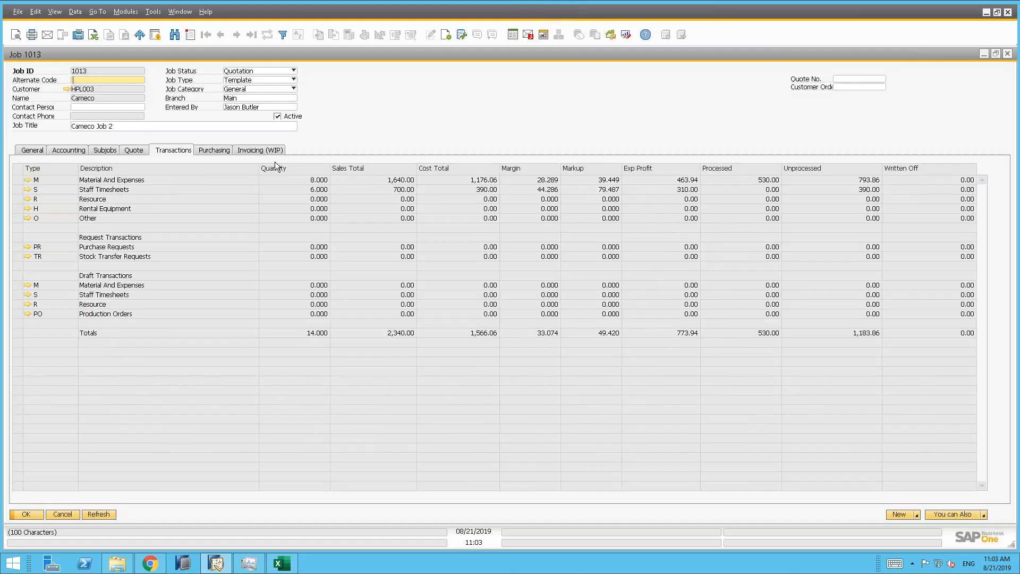
# View job 1013's existing staff timesheet transactions in a widened window and close it.
pyautogui.click(28, 190)
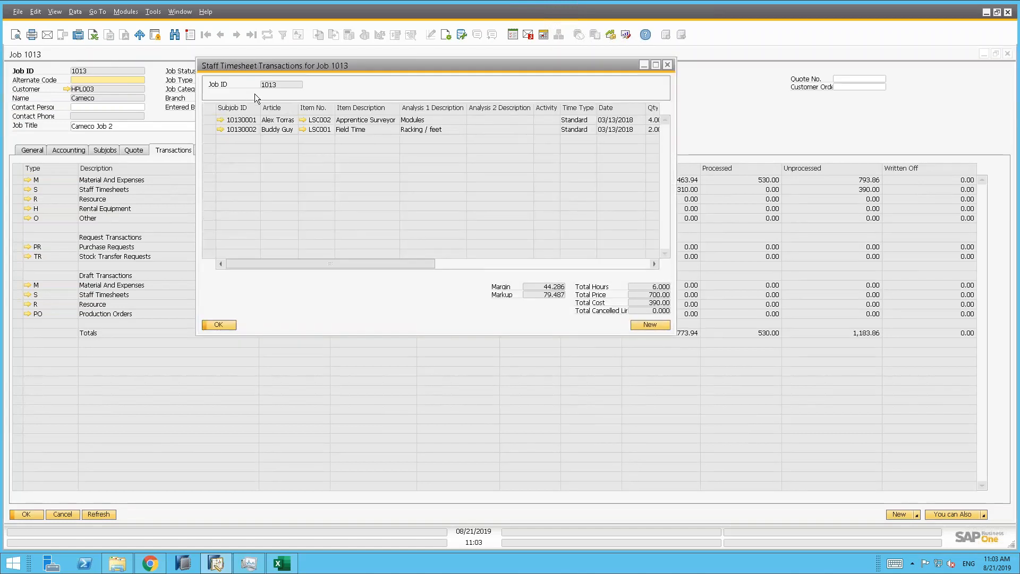
pyautogui.moveTo(676, 241); pyautogui.dragTo(869, 241)
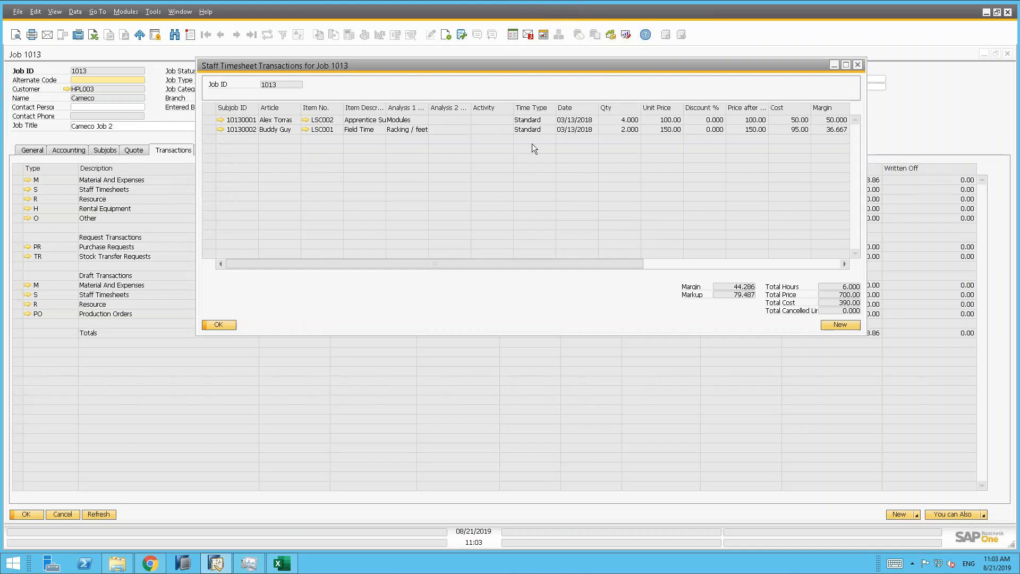
pyautogui.click(858, 65)
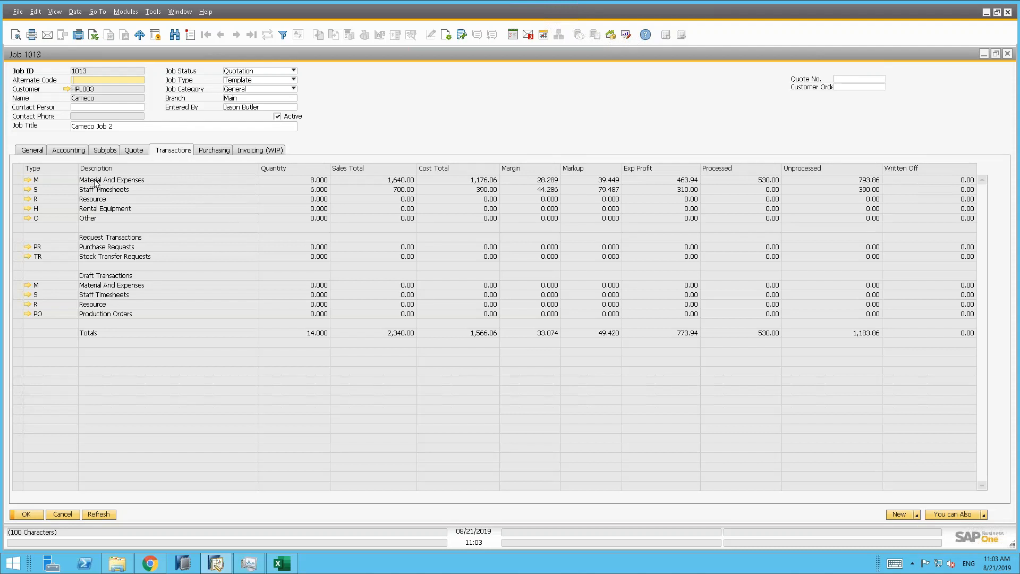
# Compare job 1013's Invoicing (WIP) lines with its transaction summary, and check which kinds of new entry can be made.
pyautogui.click(244, 151)
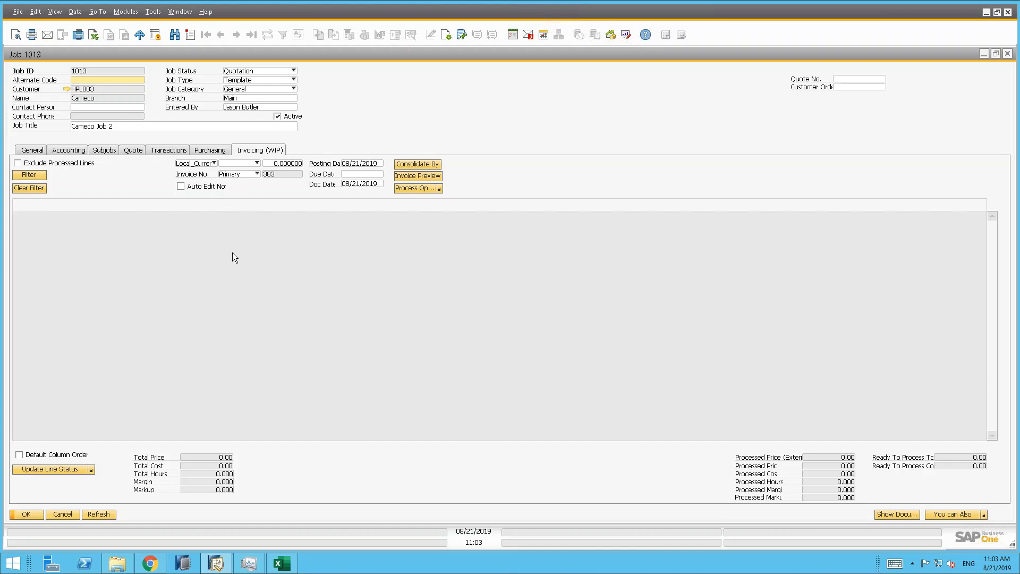
pyautogui.click(56, 11)
pyautogui.click(50, 94)
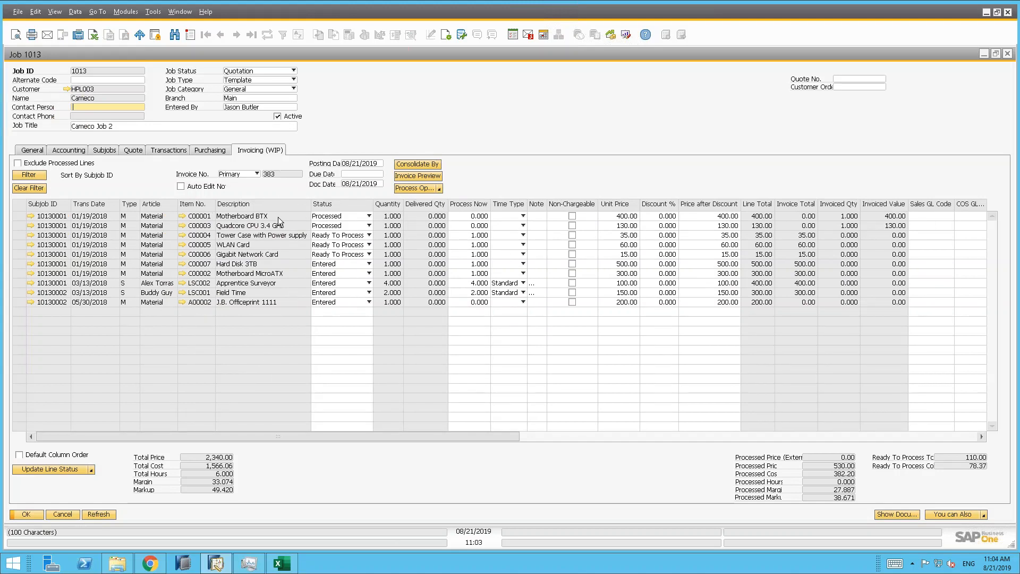
pyautogui.click(164, 151)
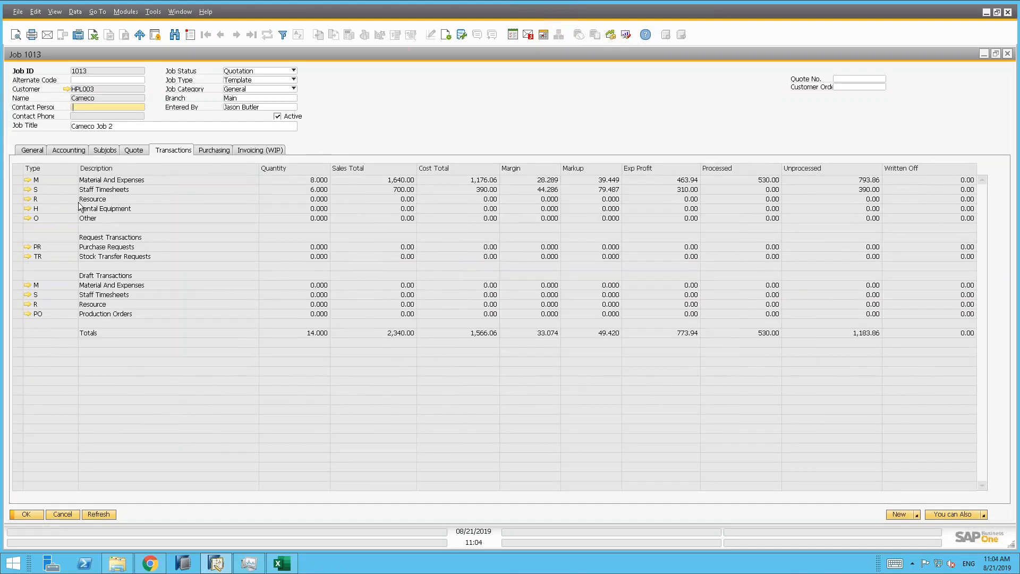
pyautogui.click(266, 150)
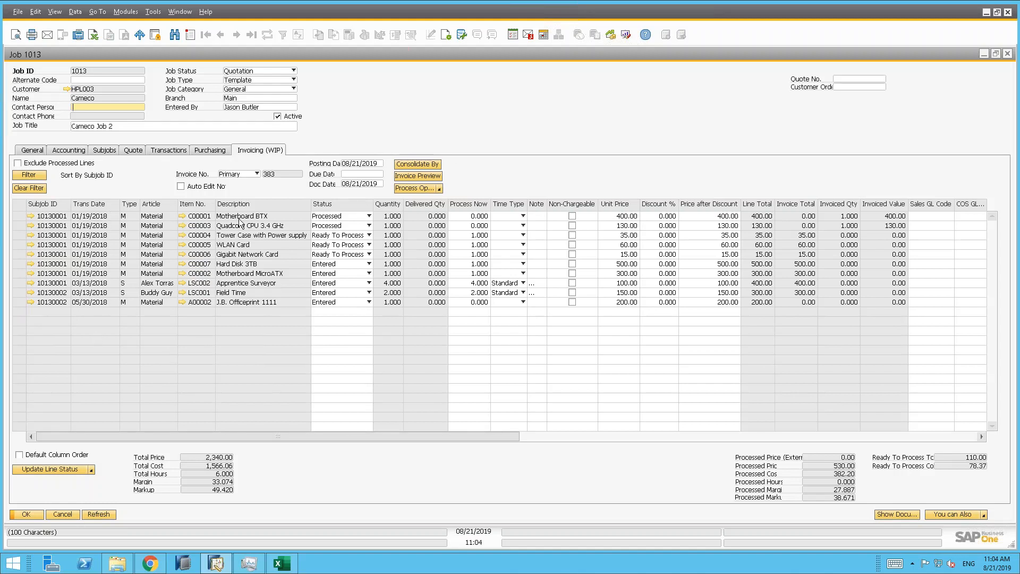
pyautogui.click(172, 152)
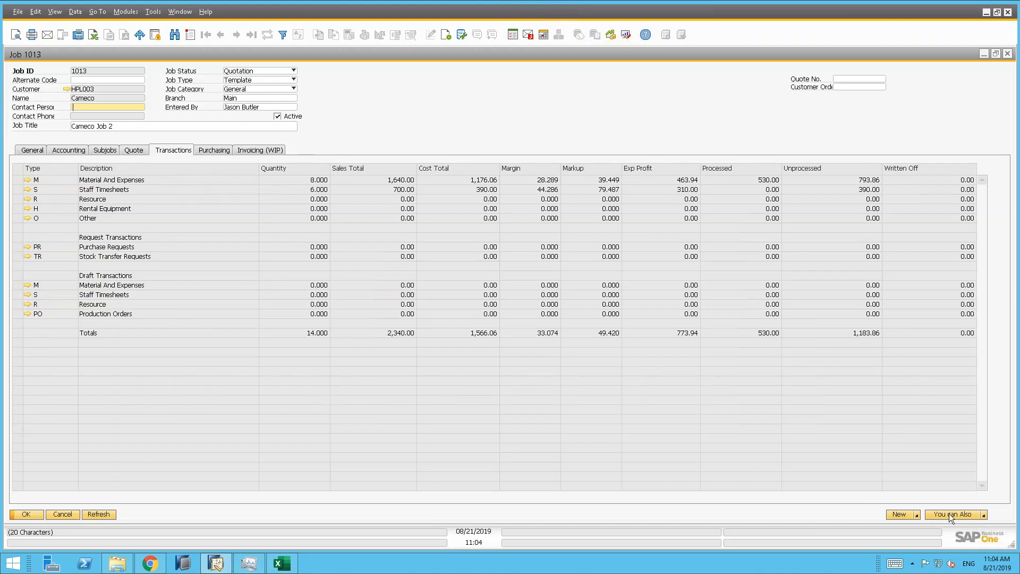
pyautogui.click(916, 515)
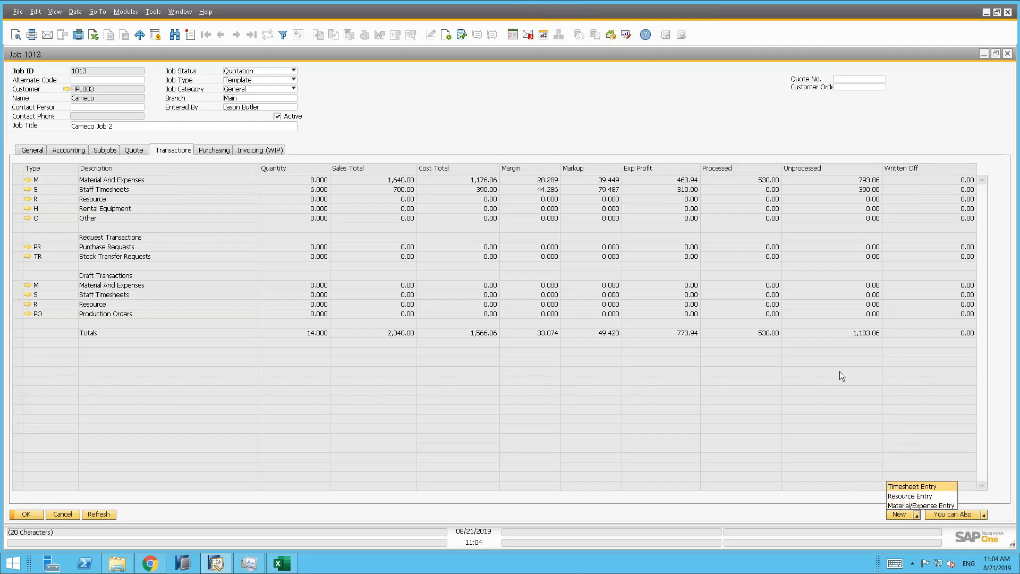
pyautogui.click(671, 349)
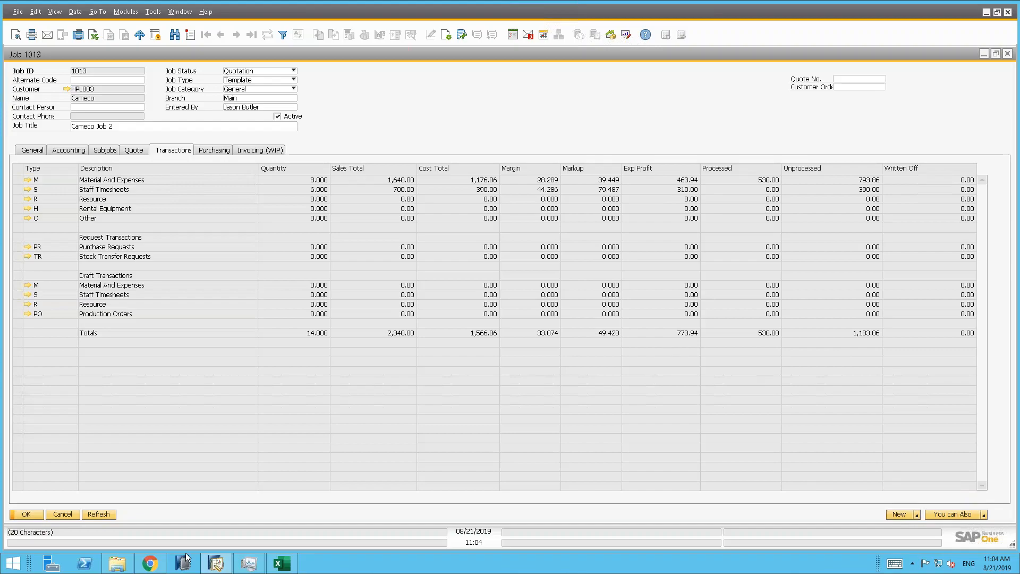
# Switch to Eralis Anywhere in Chrome and view the planning calendar.
pyautogui.click(150, 564)
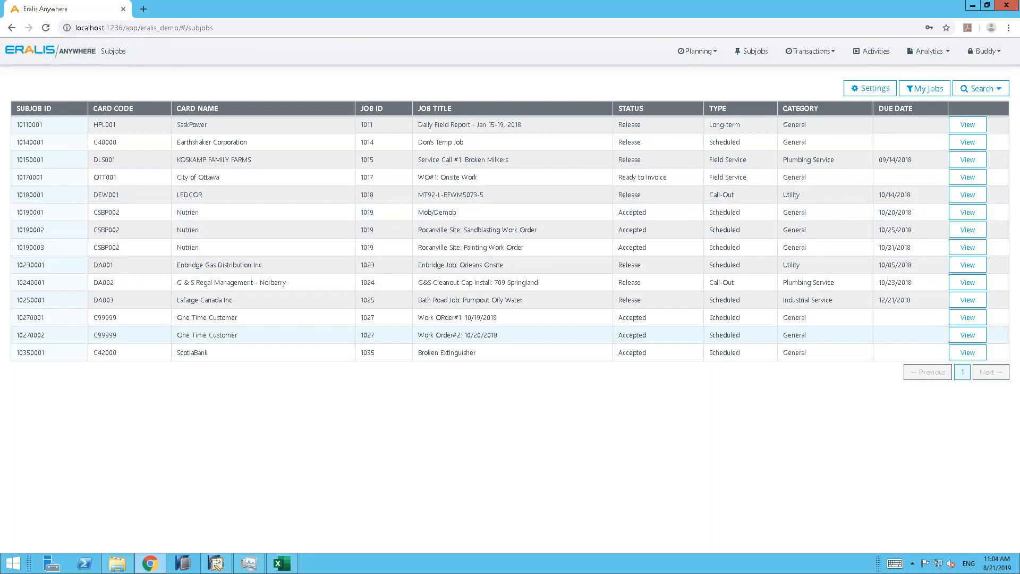
pyautogui.hotkey('alt', 'Tab')
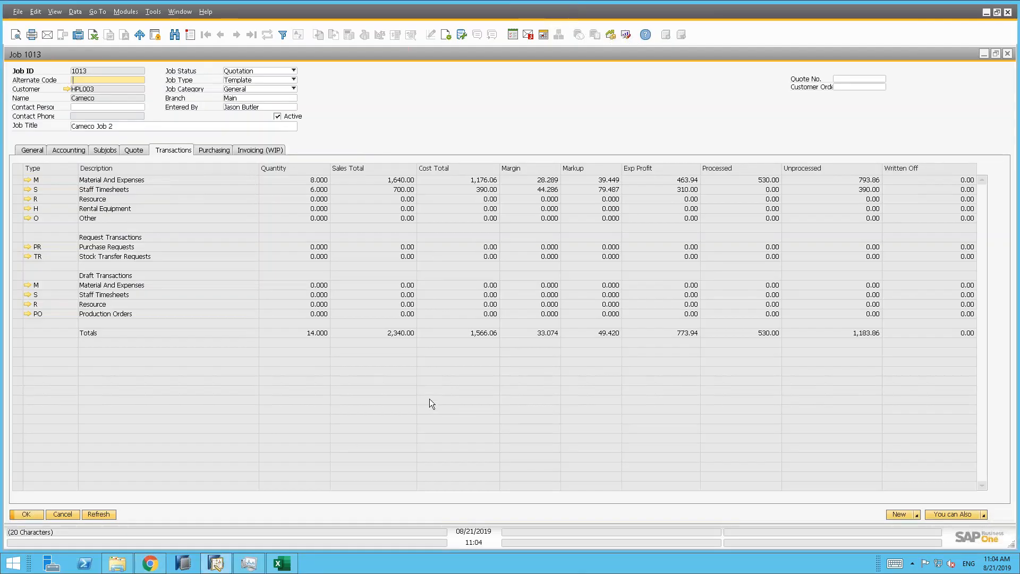
pyautogui.hotkey('alt', 'Tab')
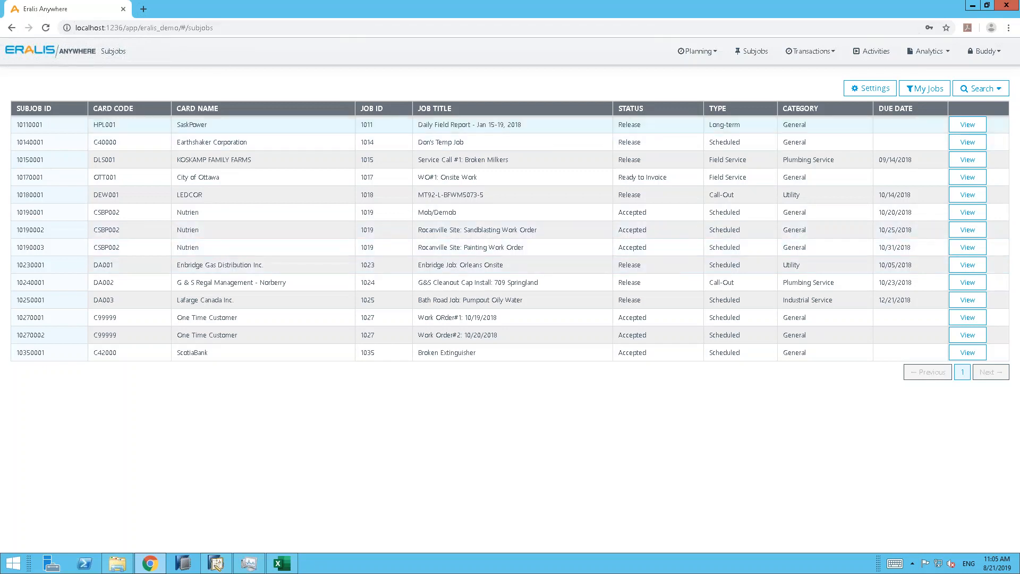
pyautogui.click(705, 53)
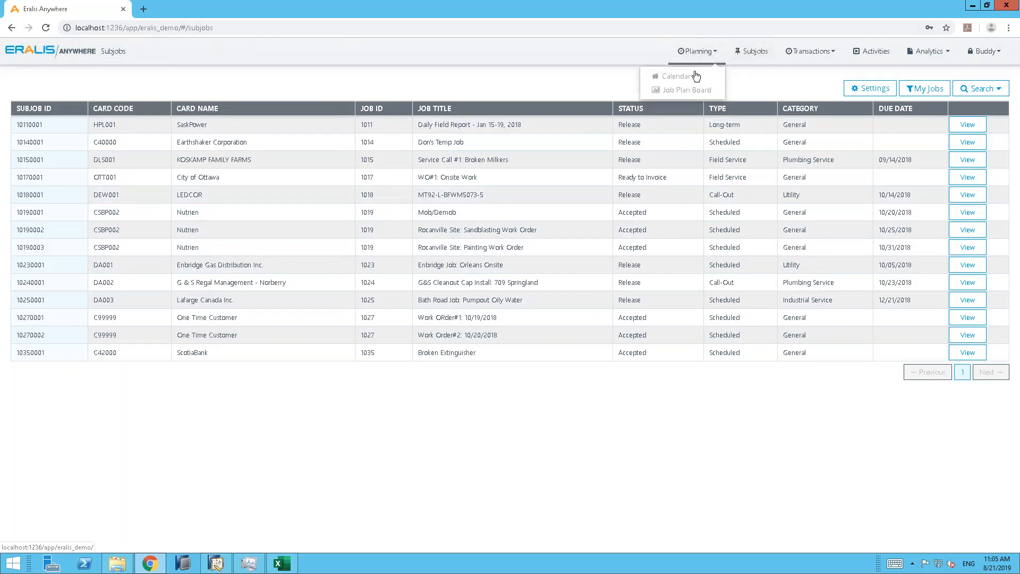
pyautogui.click(671, 77)
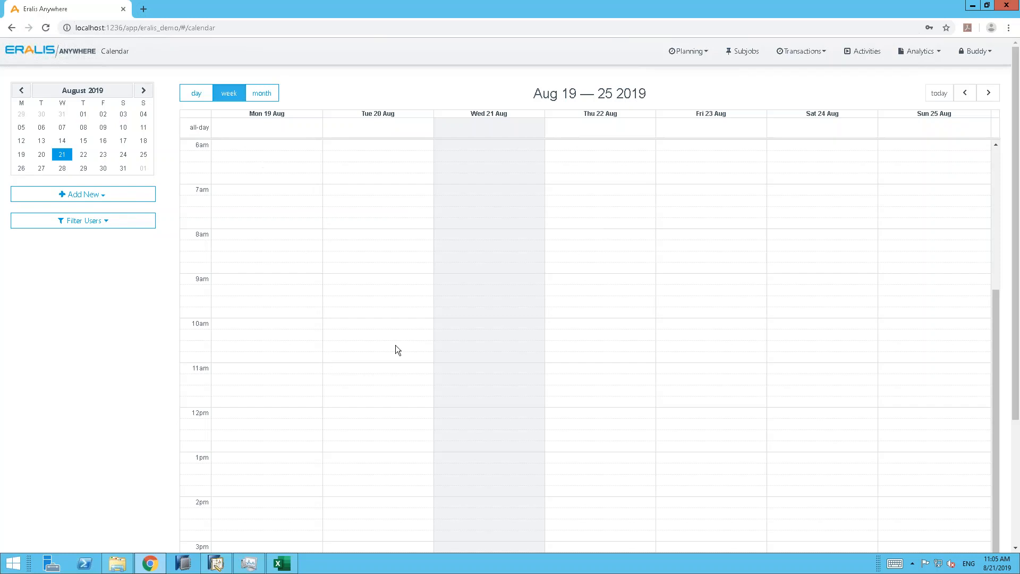
# Search the subjobs for 1013, choose Stringing (10130004) as the filter, and open that subjob's details.
pyautogui.click(733, 49)
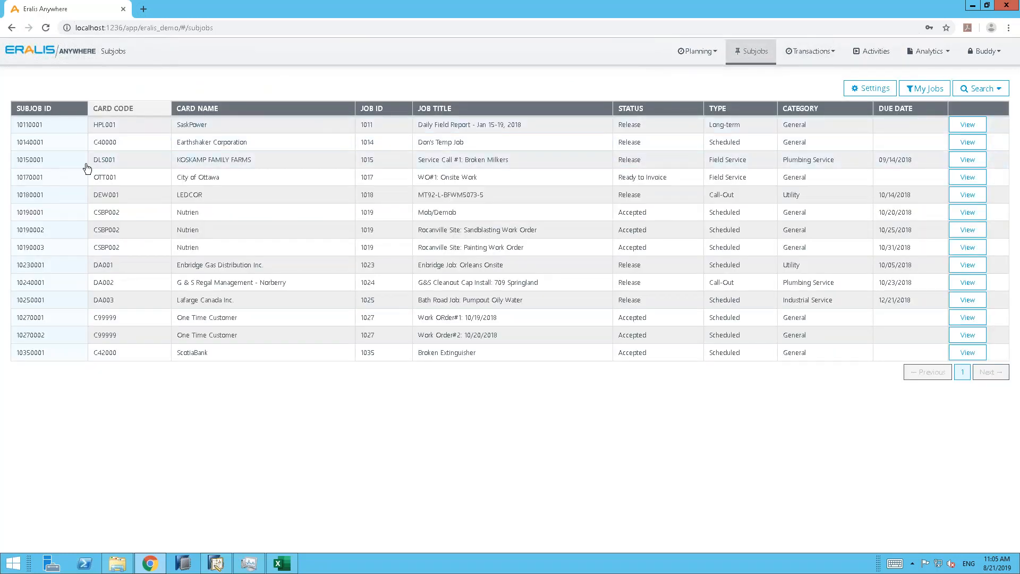
pyautogui.click(976, 92)
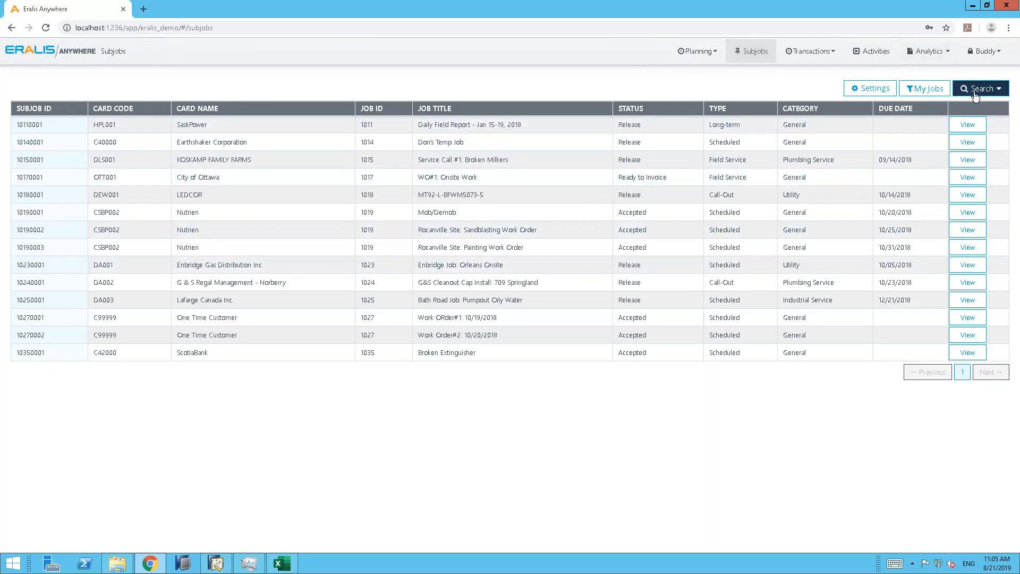
pyautogui.click(253, 119)
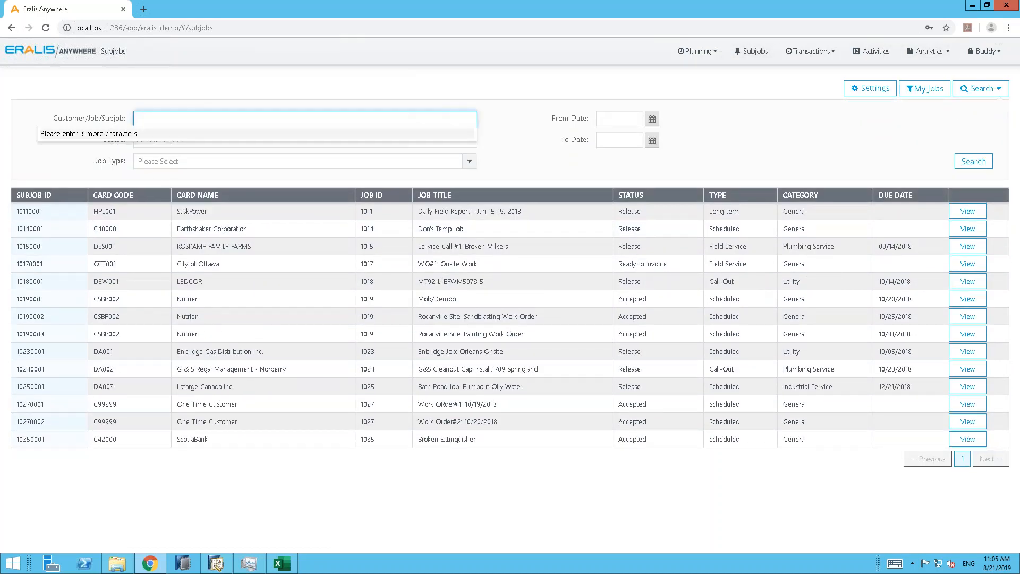
pyautogui.write('1013')
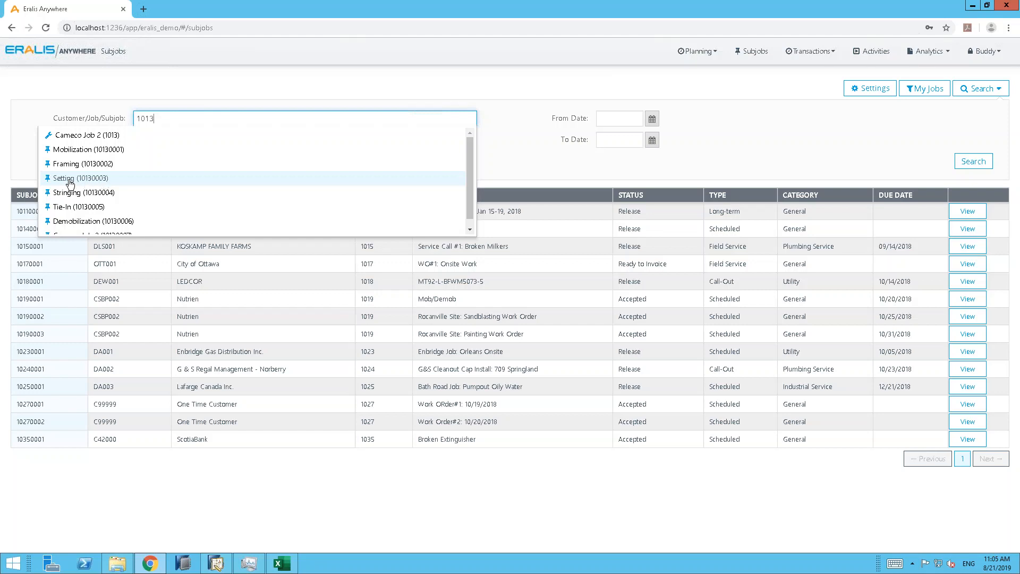
pyautogui.click(88, 198)
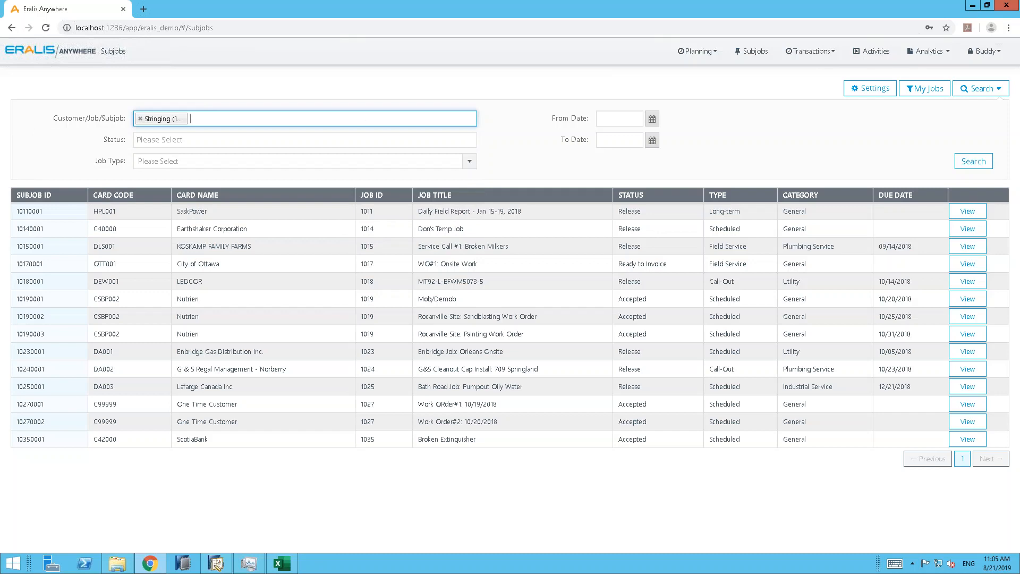
pyautogui.click(980, 168)
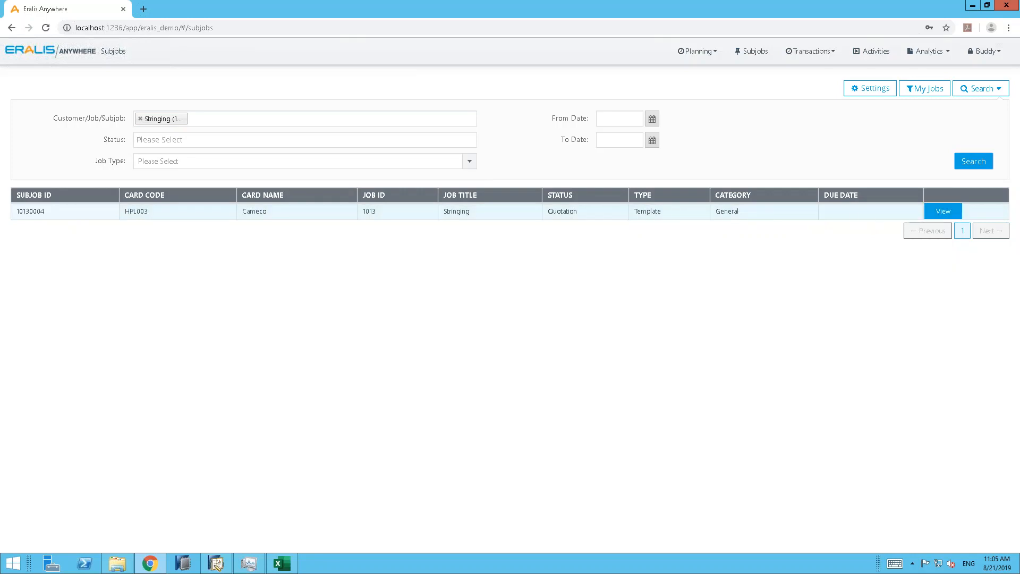
pyautogui.click(942, 211)
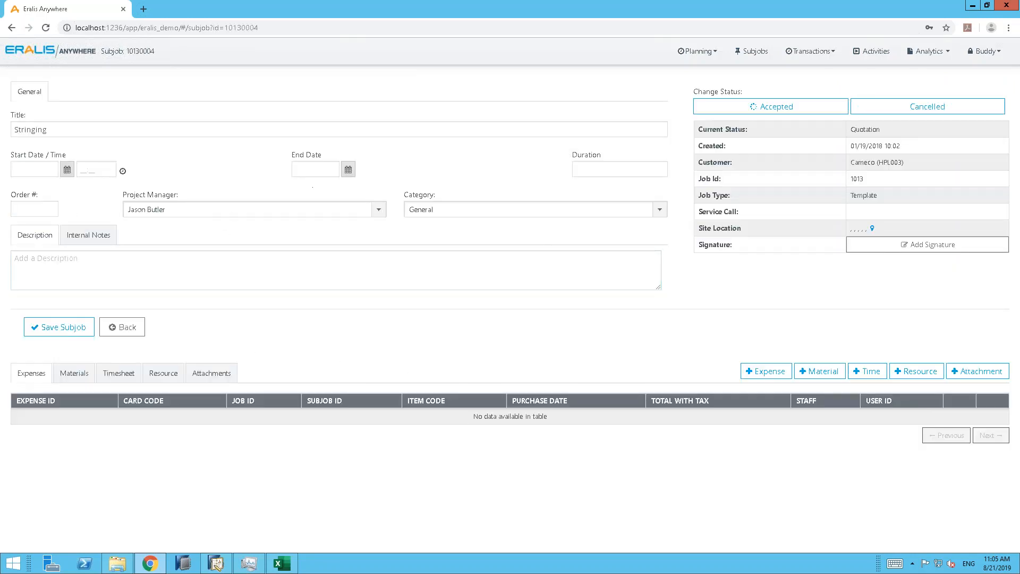
# Switch back to SAP Business One and open subjob 10130004, Stringing, from job 1013's subjob list.
pyautogui.hotkey('alt', 'Tab')
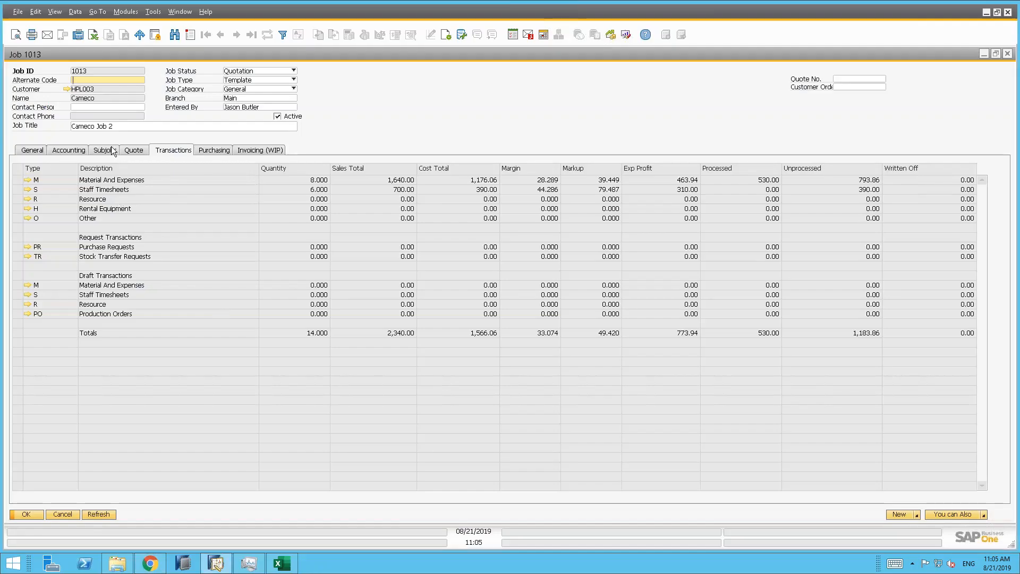
pyautogui.click(110, 150)
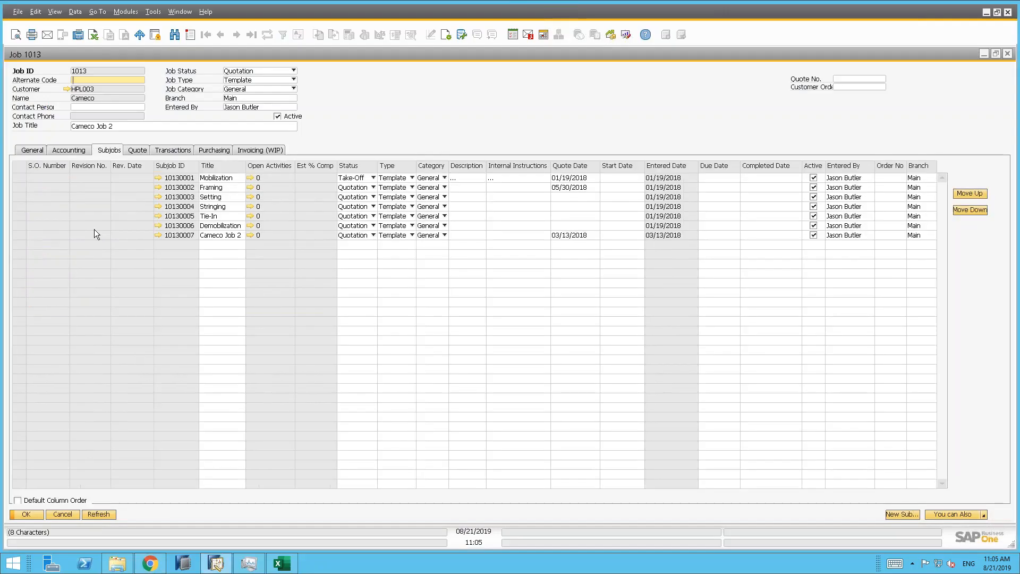
pyautogui.click(160, 206)
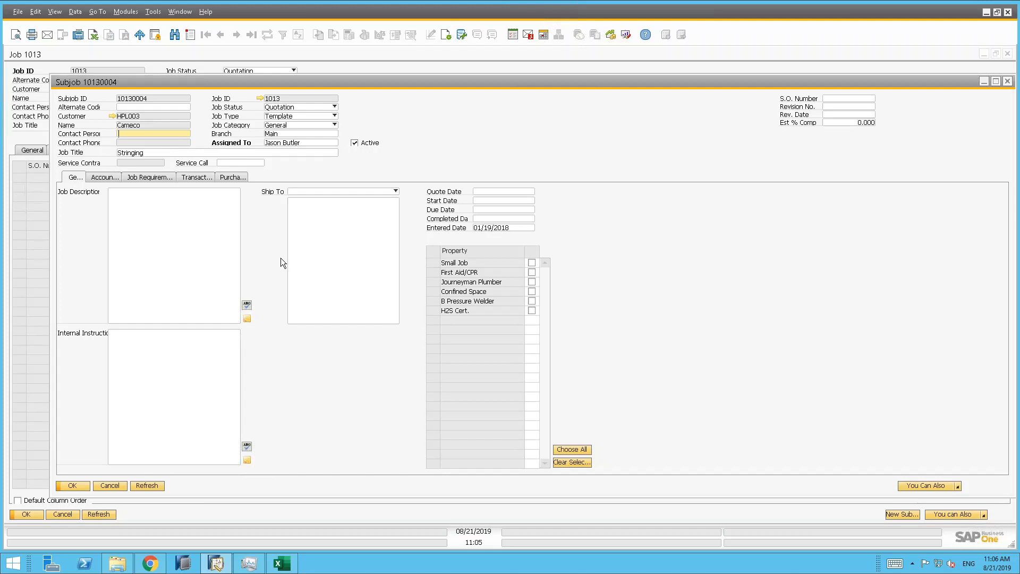
# Switch to Eralis Anywhere and open the Stringing subjob's site location on the map.
pyautogui.hotkey('alt', 'Tab')
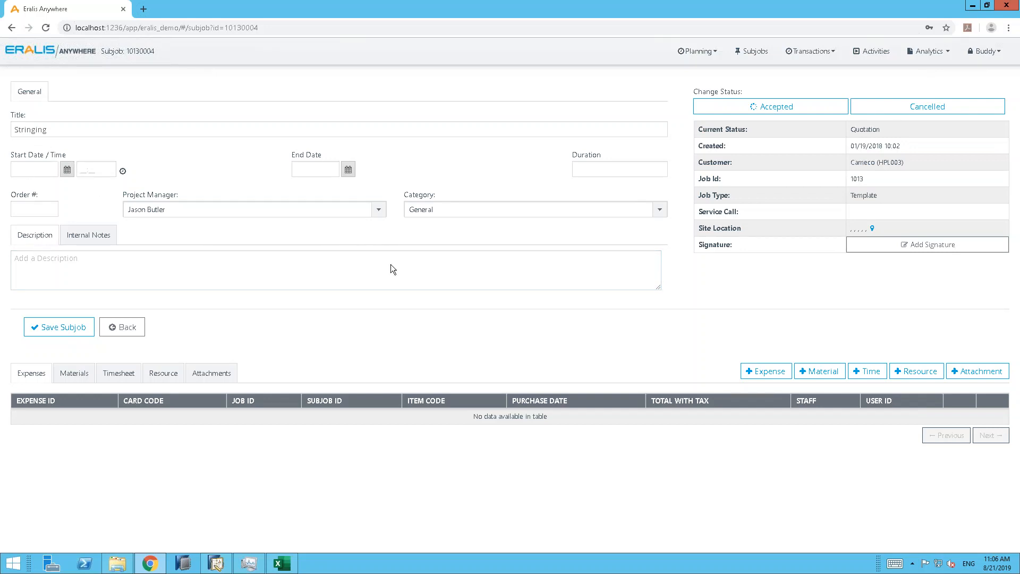
pyautogui.click(872, 228)
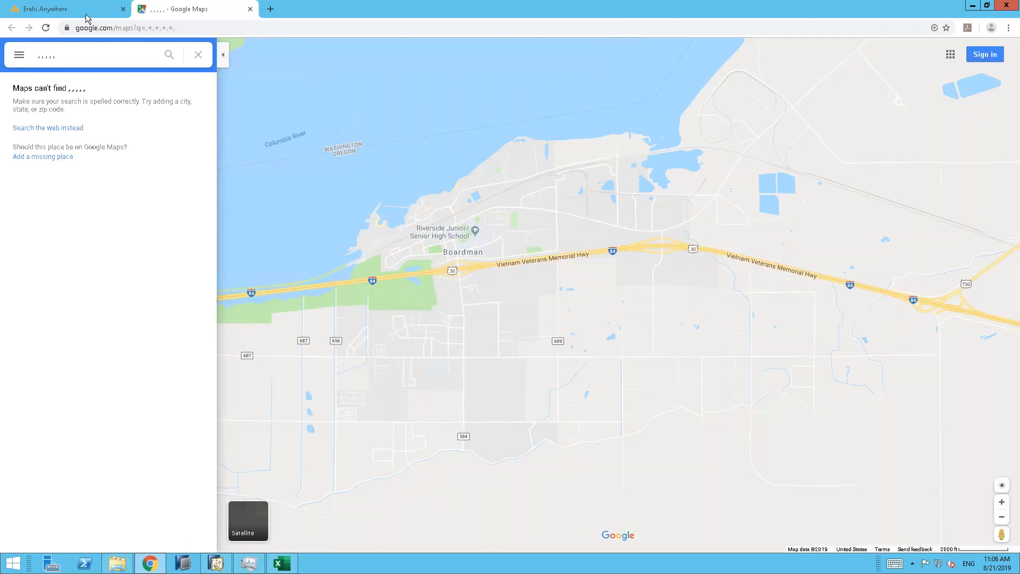
# Close the map and start a new time entry for the Stringing subjob, running from 08:30 to 11:30.
pyautogui.click(250, 9)
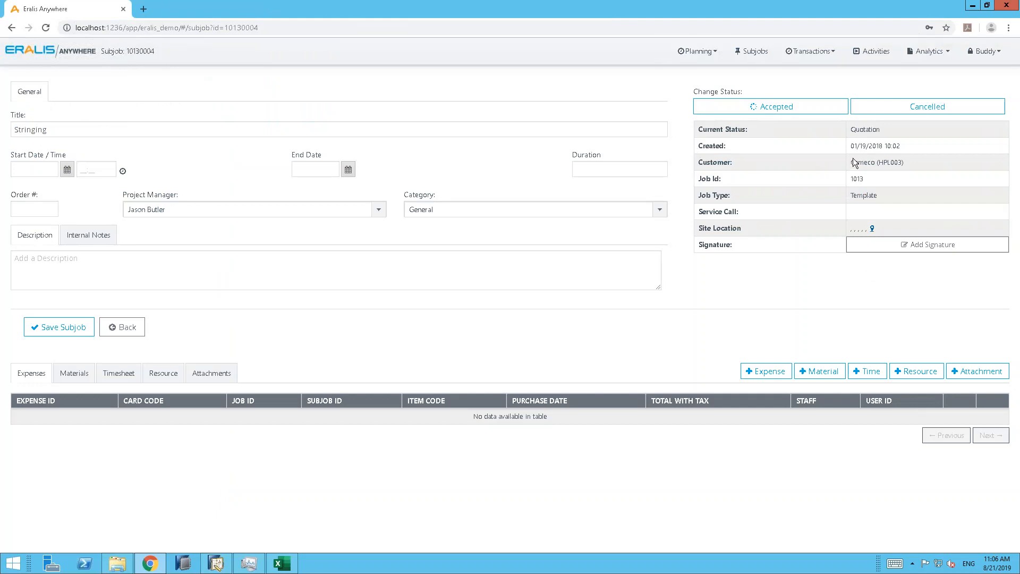
pyautogui.click(770, 109)
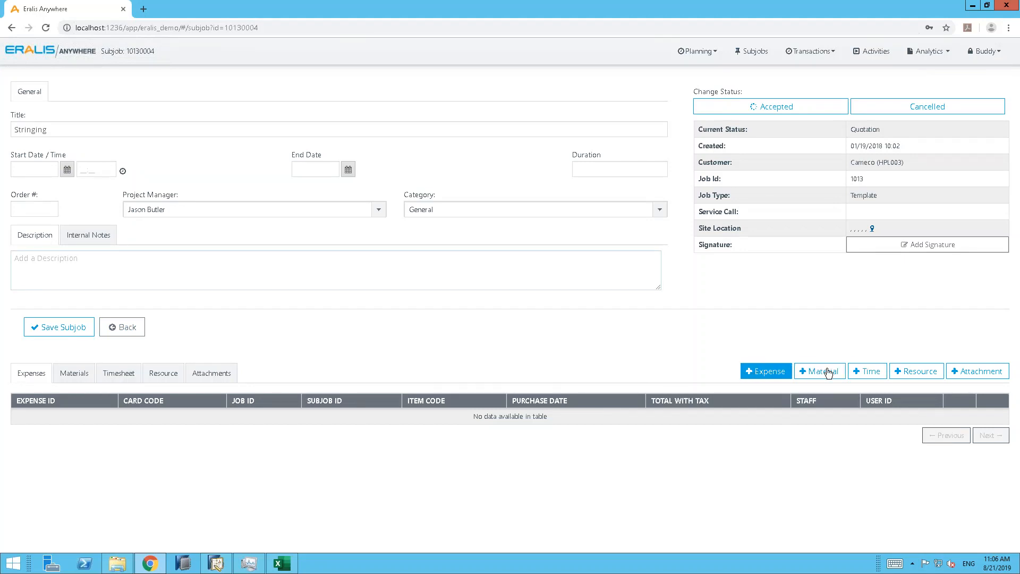
pyautogui.click(870, 371)
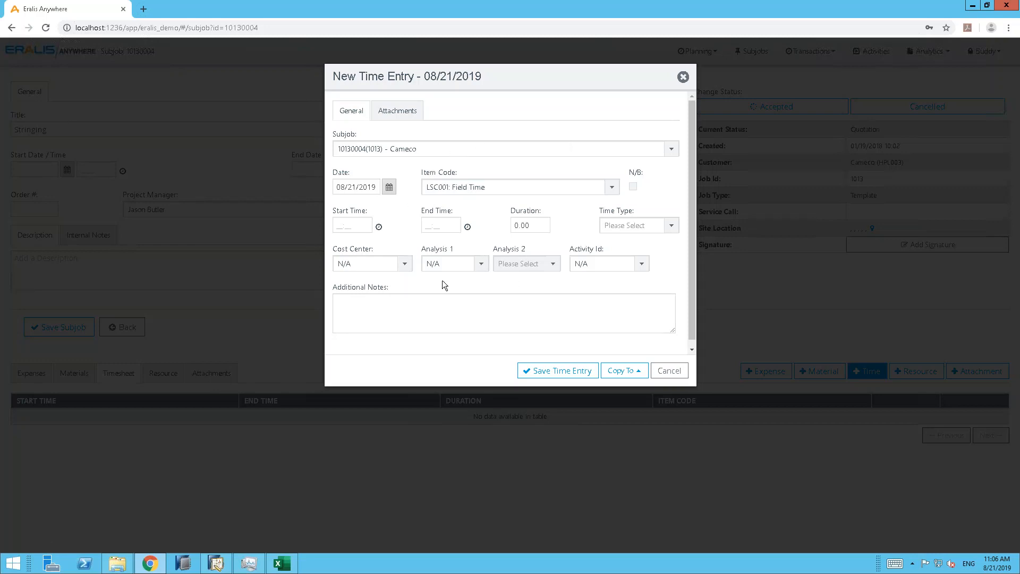
pyautogui.click(341, 228)
pyautogui.write('08:')
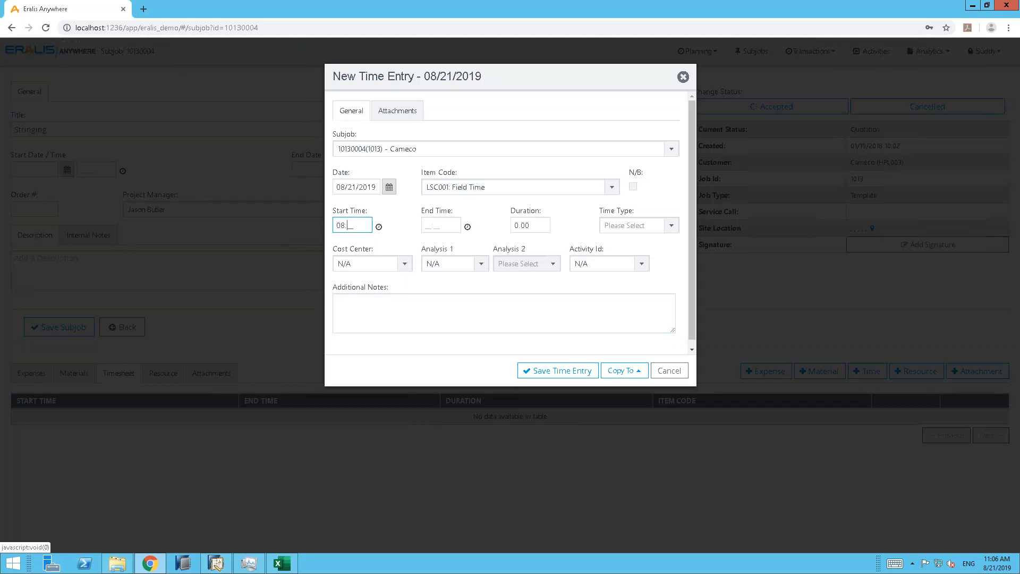
pyautogui.press('Tab')
pyautogui.click(342, 227)
pyautogui.write('08')
pyautogui.press('Tab')
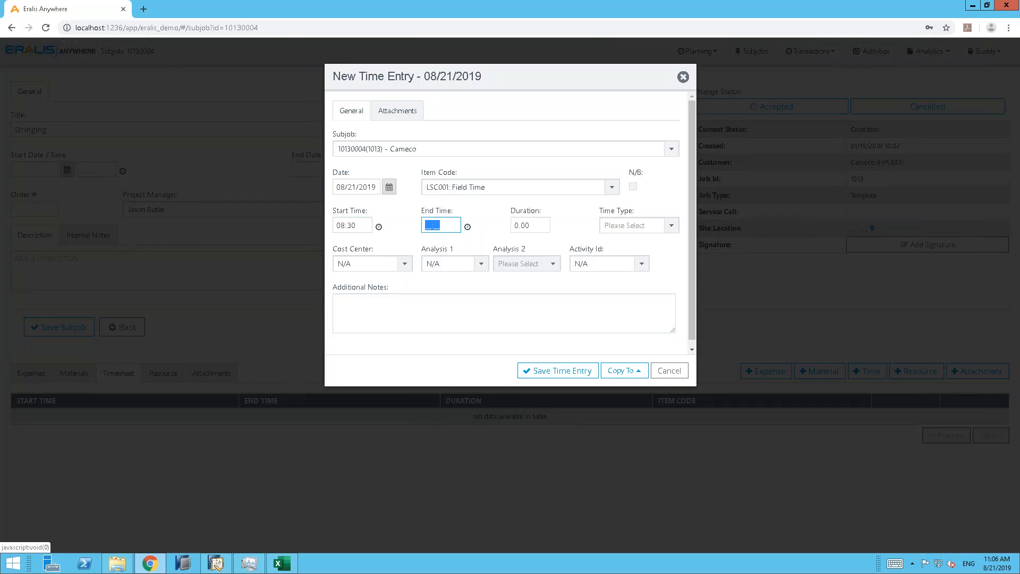
pyautogui.write('11:30')
pyautogui.press('Tab')
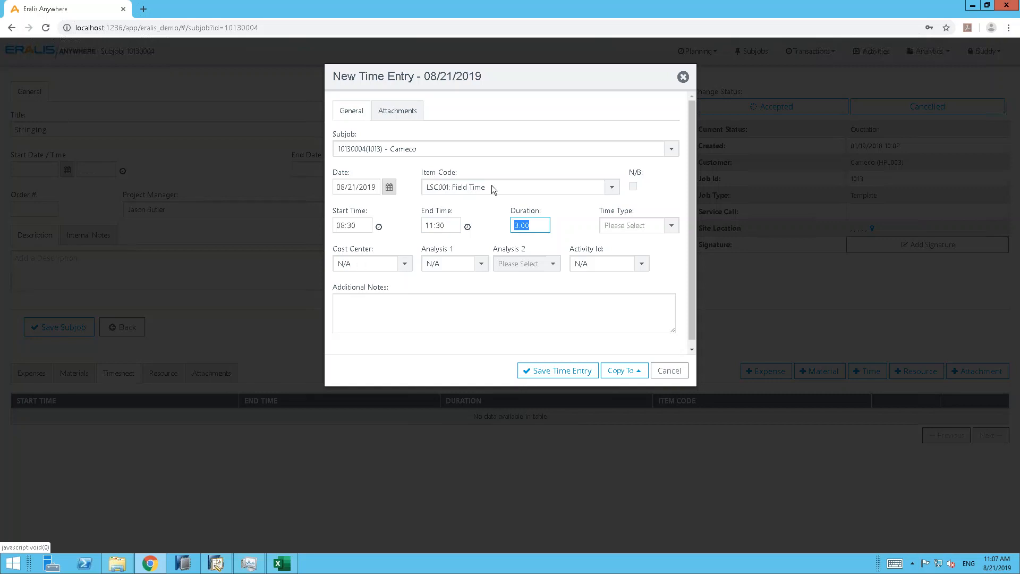
# Set the time type to Standard and save the time entry with copies for two other staff members.
pyautogui.click(674, 226)
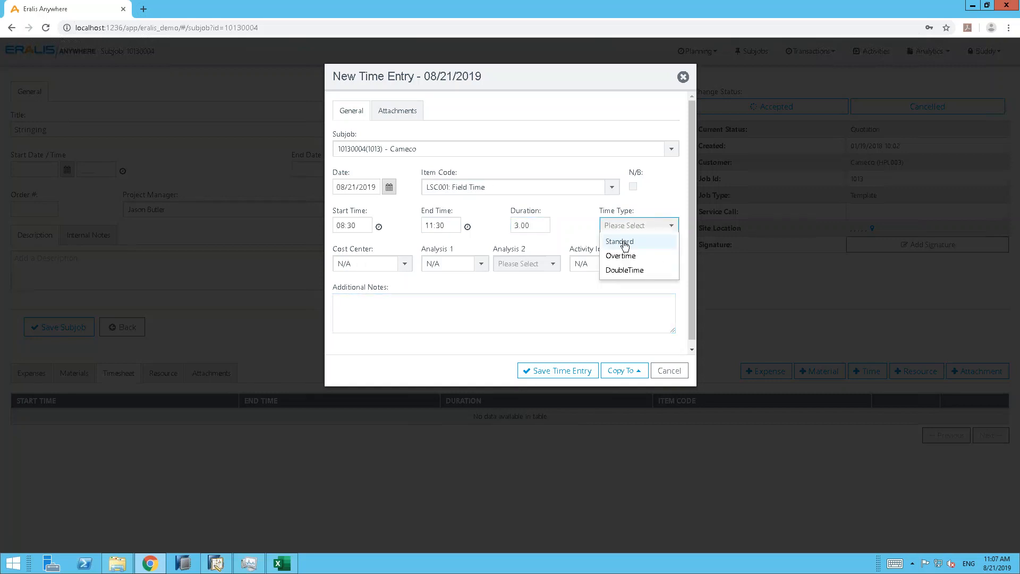
pyautogui.click(625, 246)
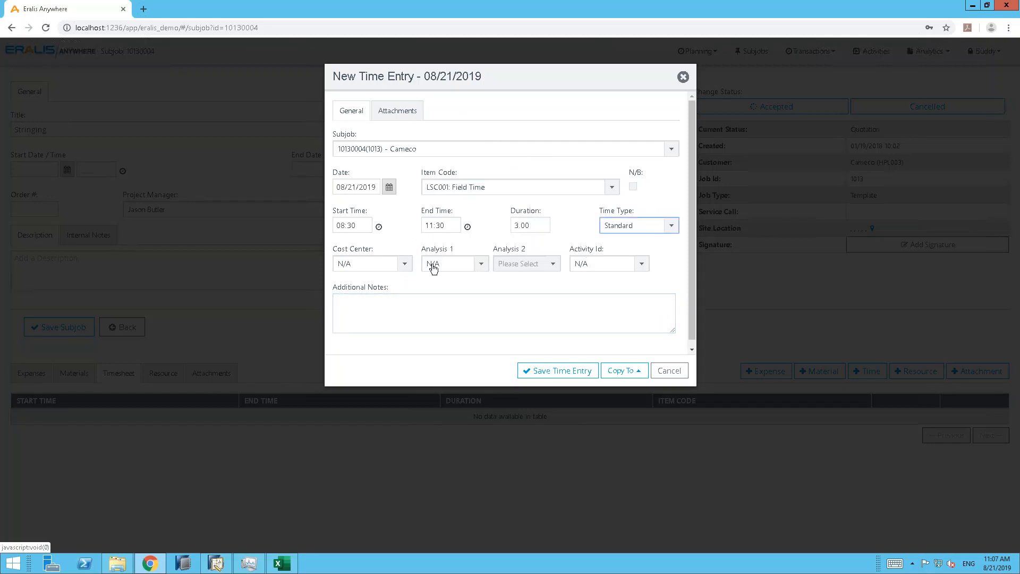
pyautogui.click(641, 371)
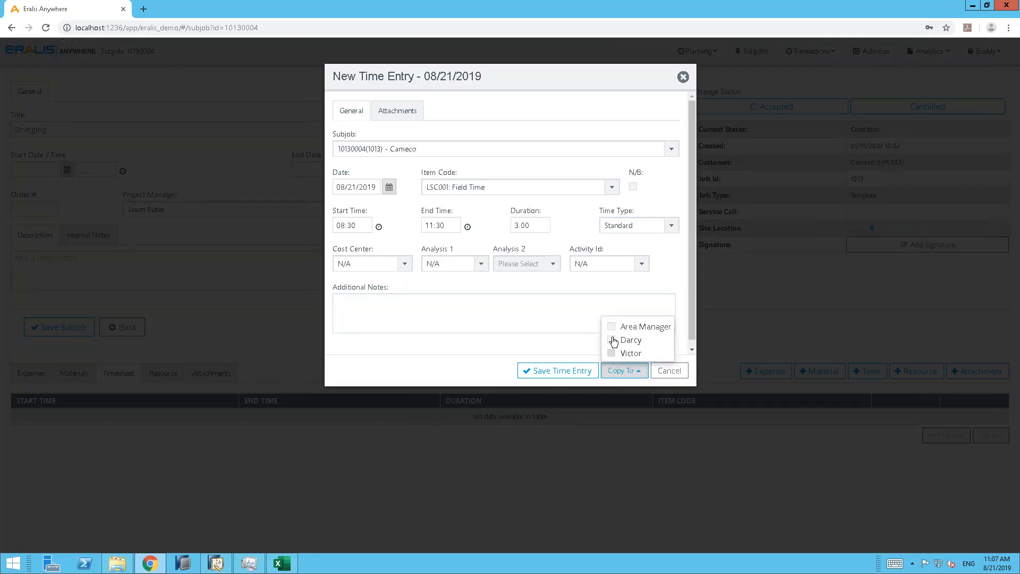
pyautogui.click(611, 343)
pyautogui.click(599, 319)
pyautogui.click(558, 371)
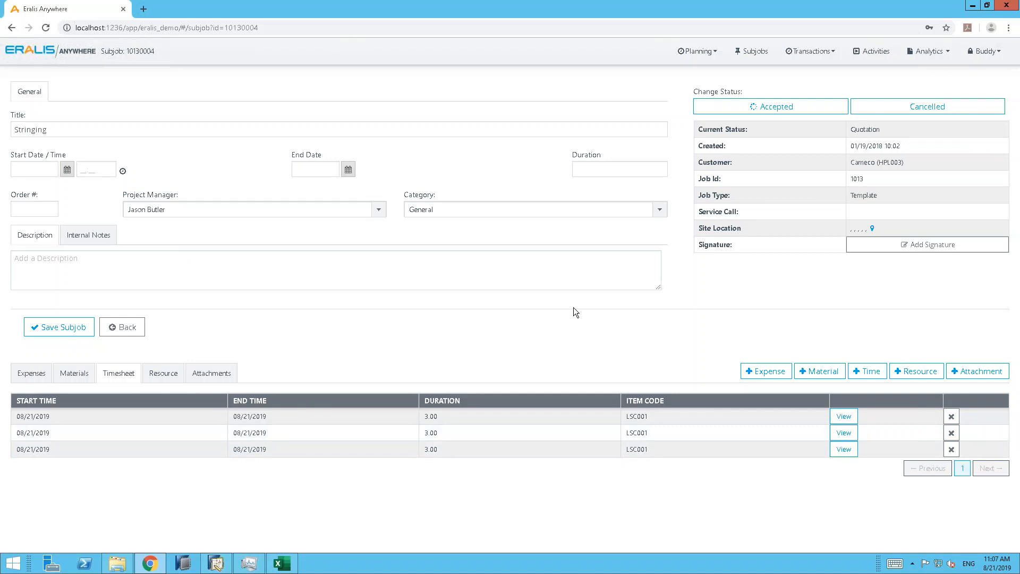
# Switch to SAP Business One, close subjob 10130004, and view job 1013's transactions.
pyautogui.click(831, 56)
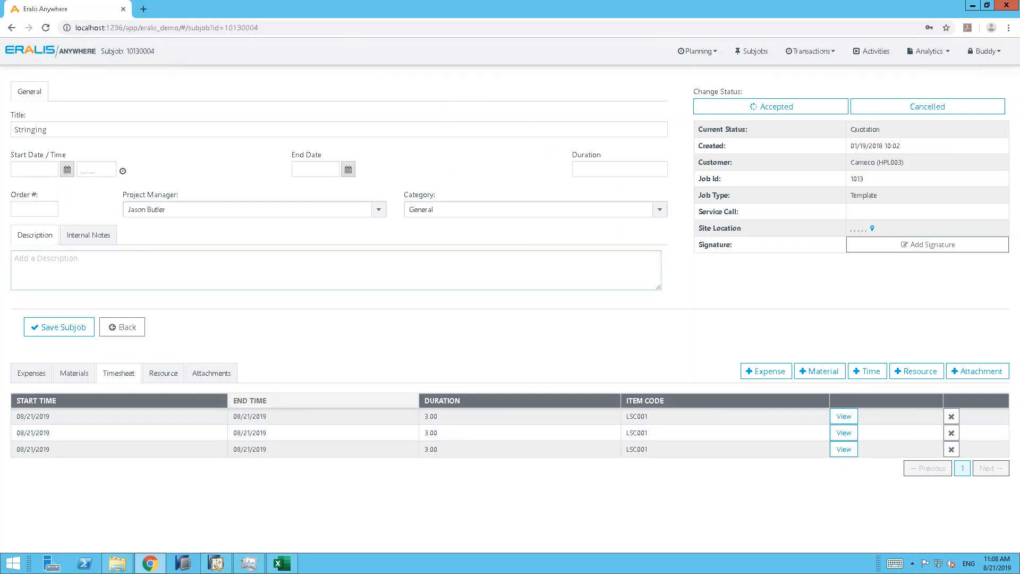
pyautogui.click(216, 563)
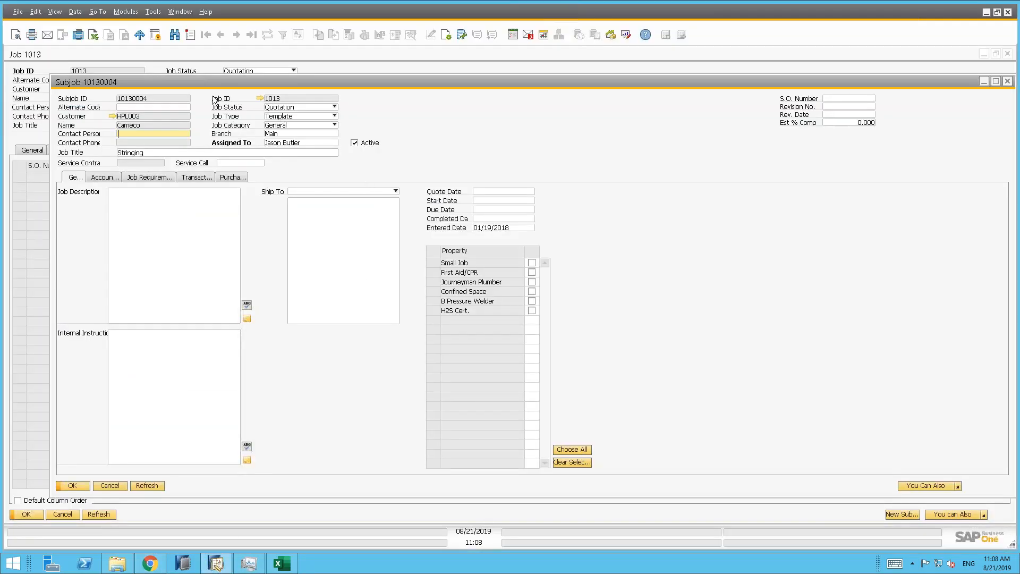
pyautogui.click(119, 484)
pyautogui.click(172, 152)
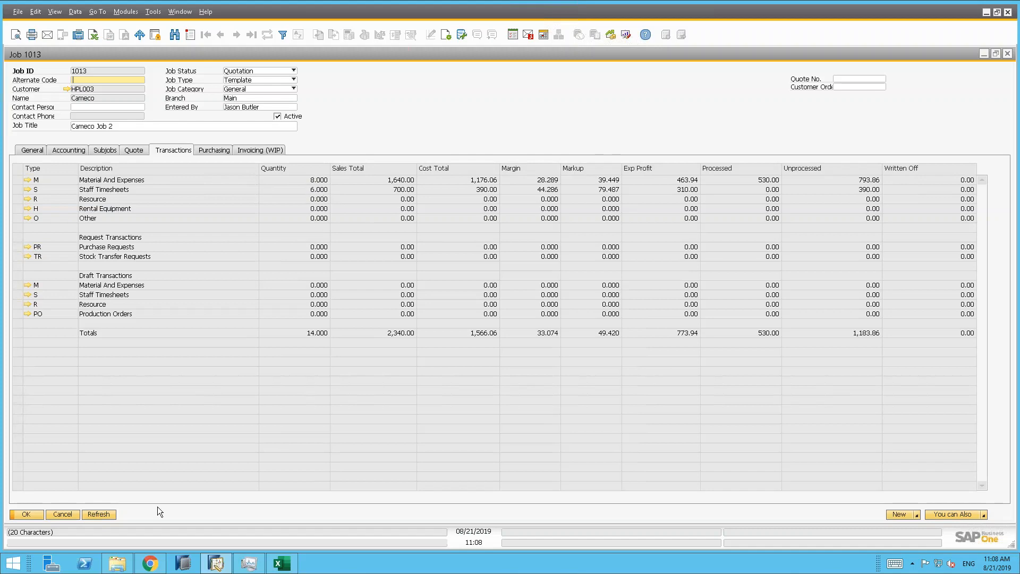
# Compare the Stringing timesheet entries in Eralis Anywhere with job 1013's transactions, and return to SAP Business One.
pyautogui.click(150, 563)
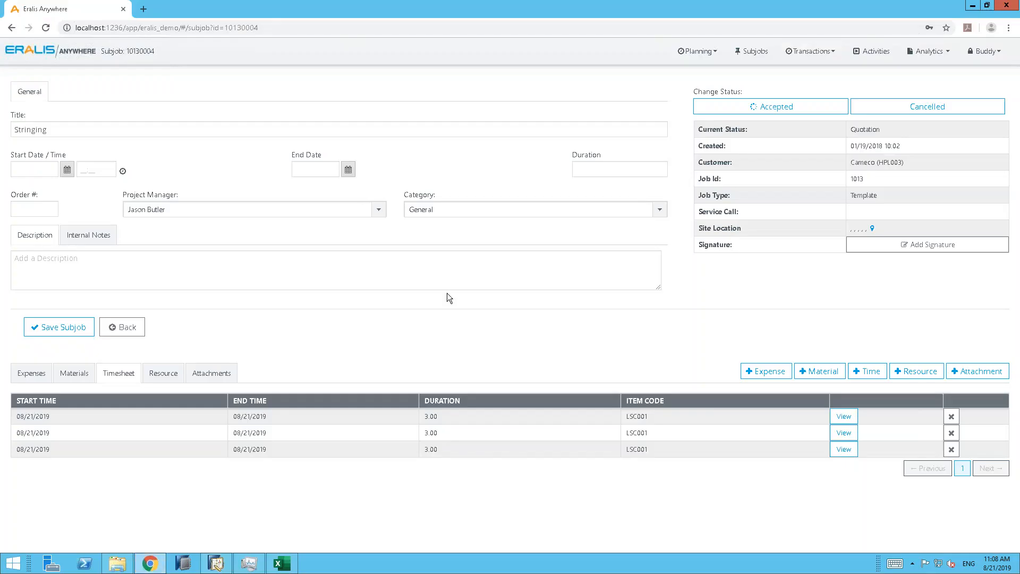
pyautogui.click(216, 563)
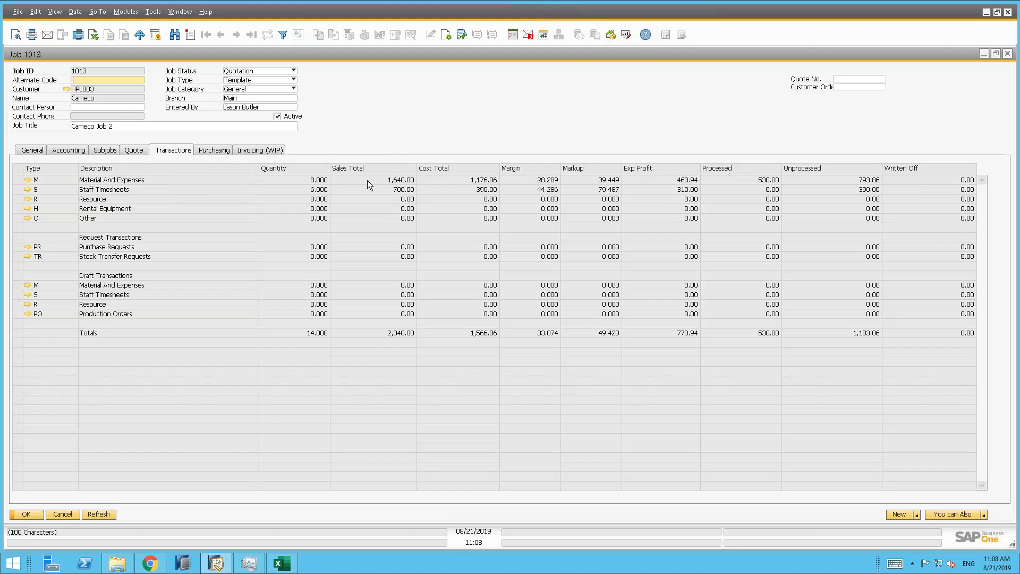
pyautogui.click(150, 563)
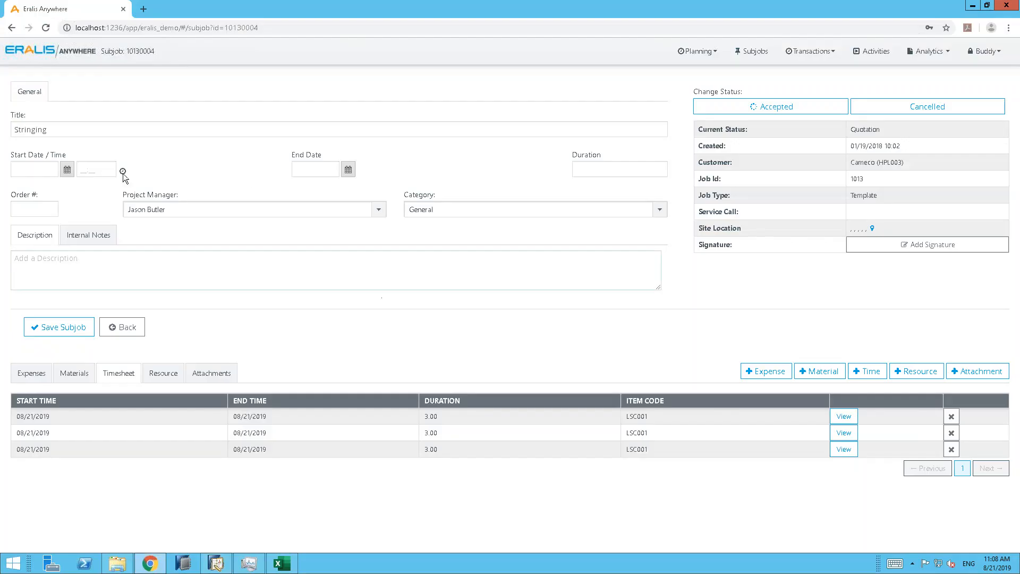
pyautogui.click(972, 6)
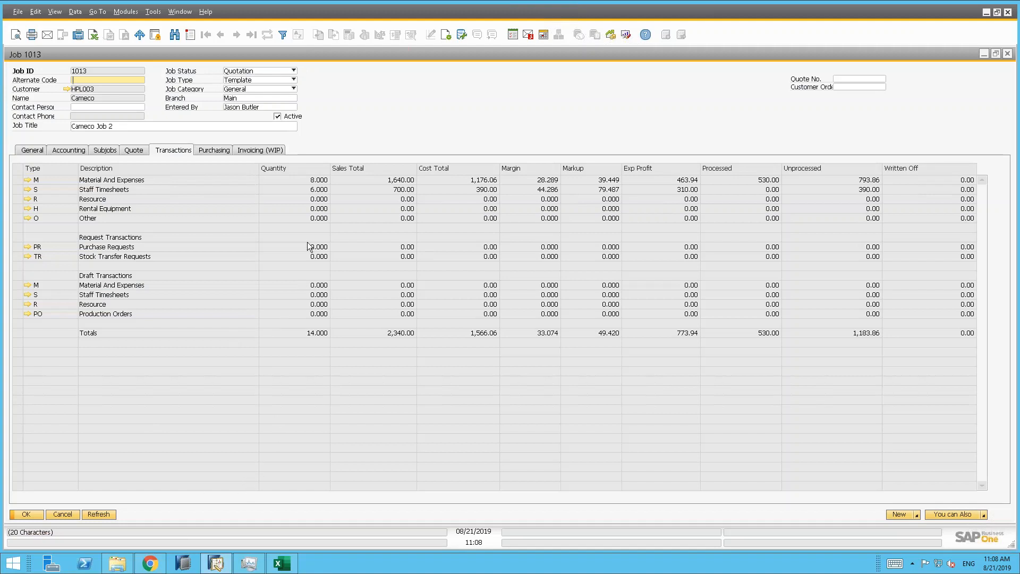
# Review job 1013's WIP invoicing lines against its transaction summary.
pyautogui.click(273, 151)
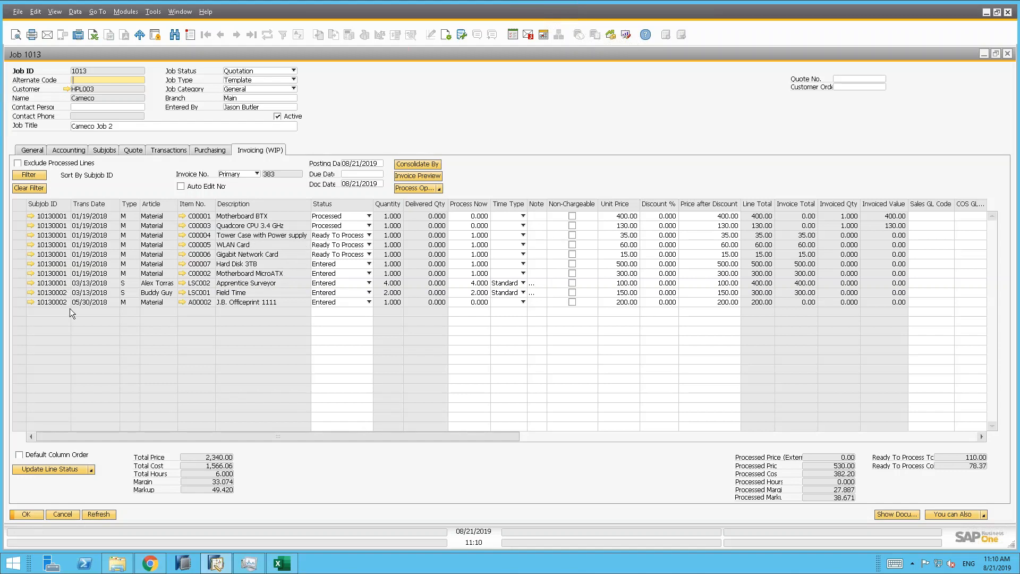
pyautogui.click(168, 151)
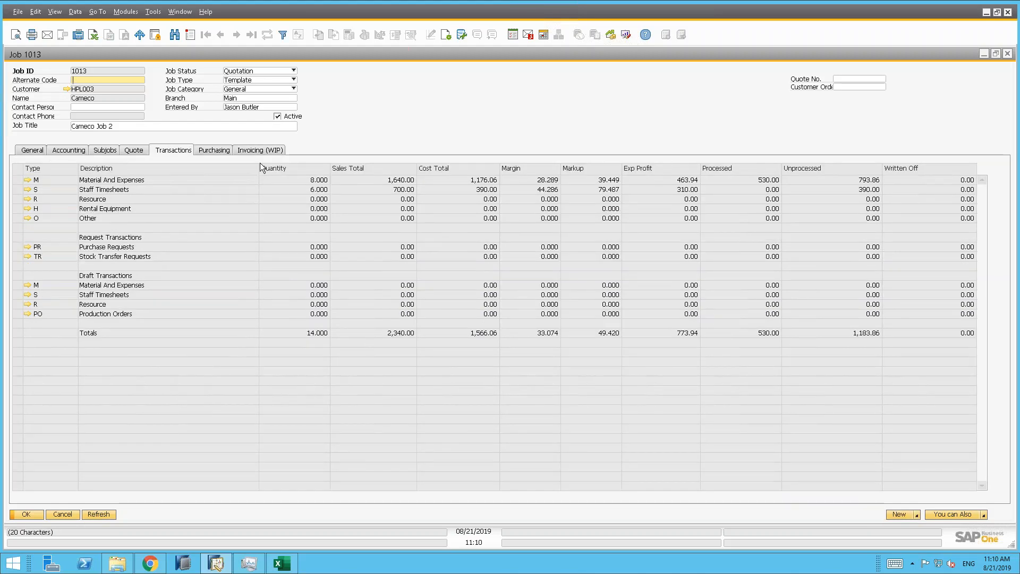
pyautogui.click(260, 150)
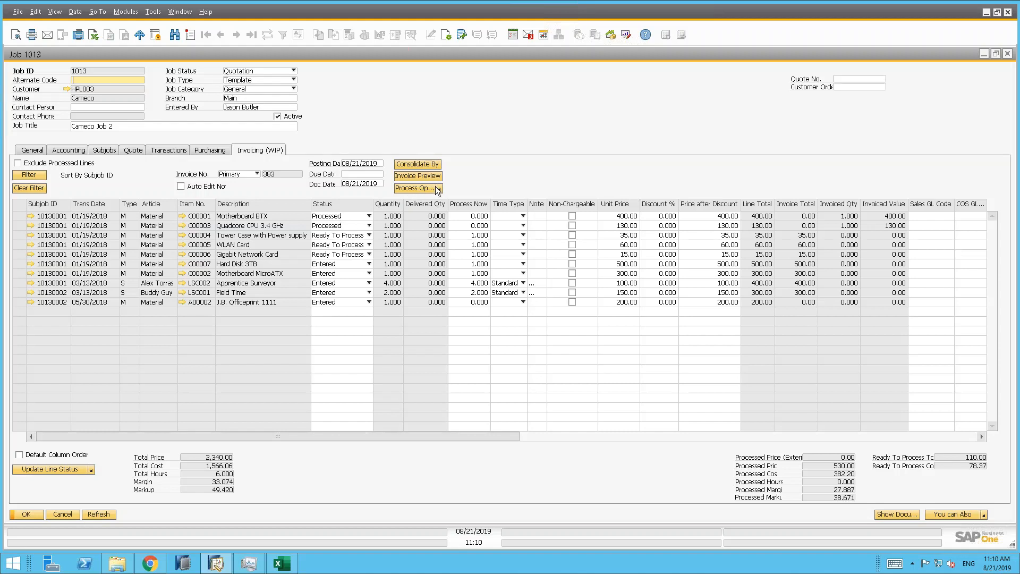
# Consolidate job 1013's WIP invoicing lines by Subjob ID.
pyautogui.click(426, 165)
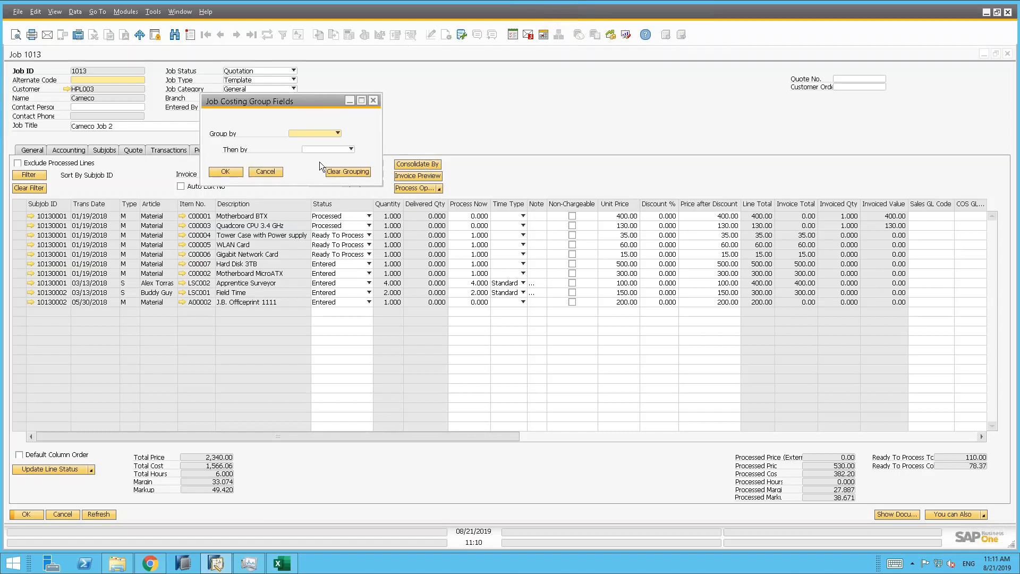
pyautogui.click(323, 133)
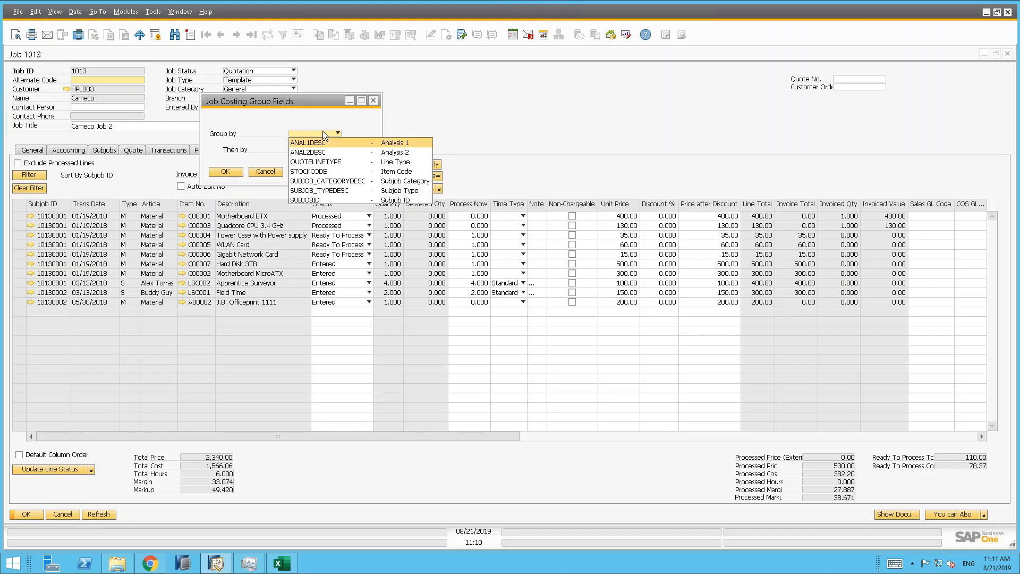
pyautogui.click(339, 199)
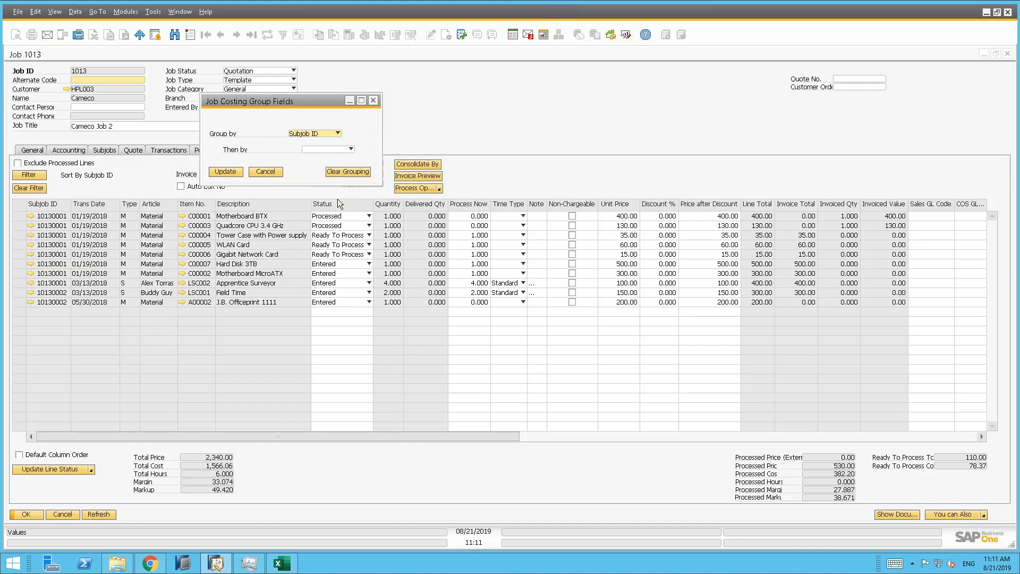
pyautogui.click(224, 171)
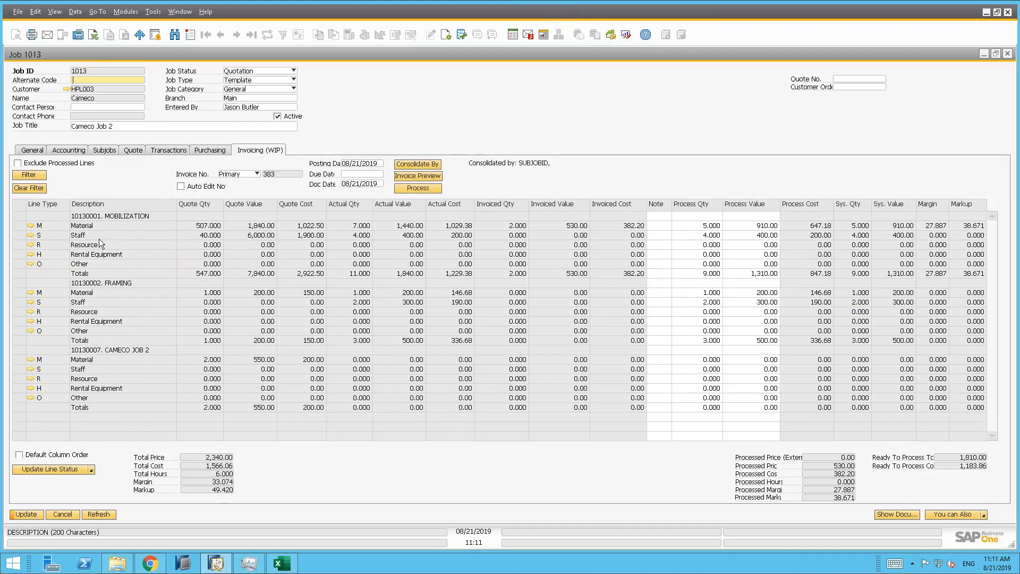
# Change the consolidation of the WIP invoicing lines to Item Code.
pyautogui.click(435, 164)
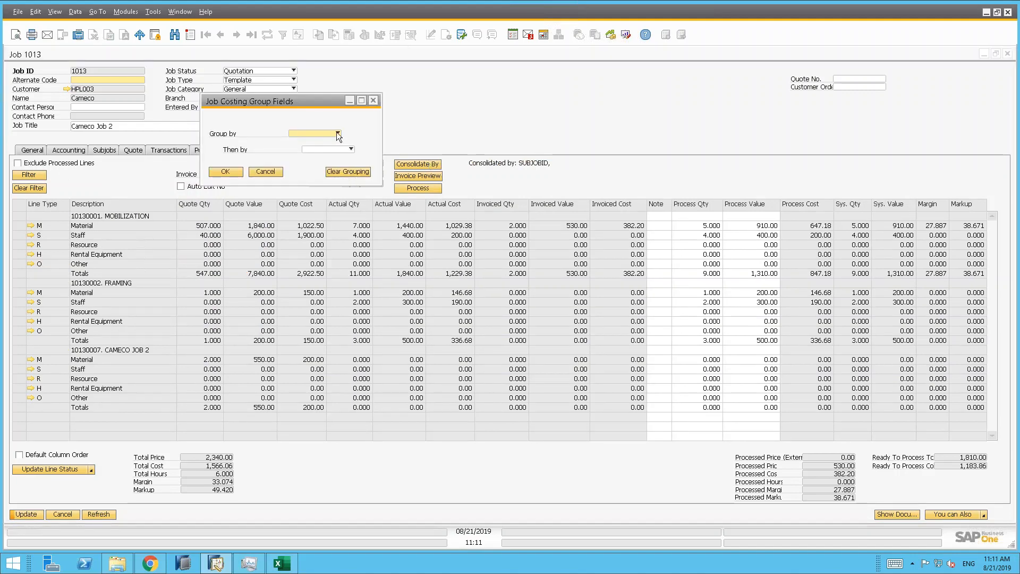
pyautogui.click(334, 133)
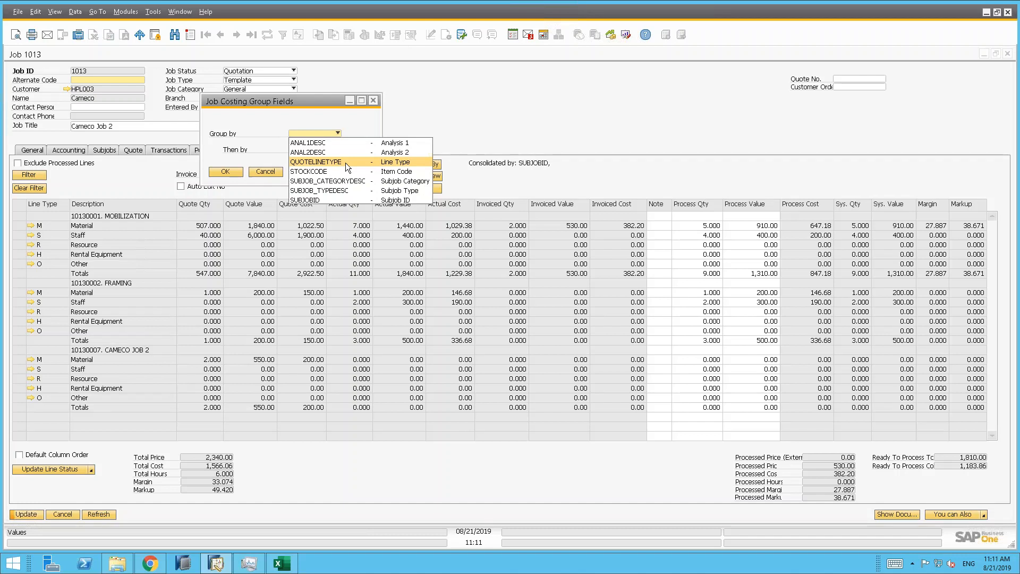
pyautogui.click(344, 170)
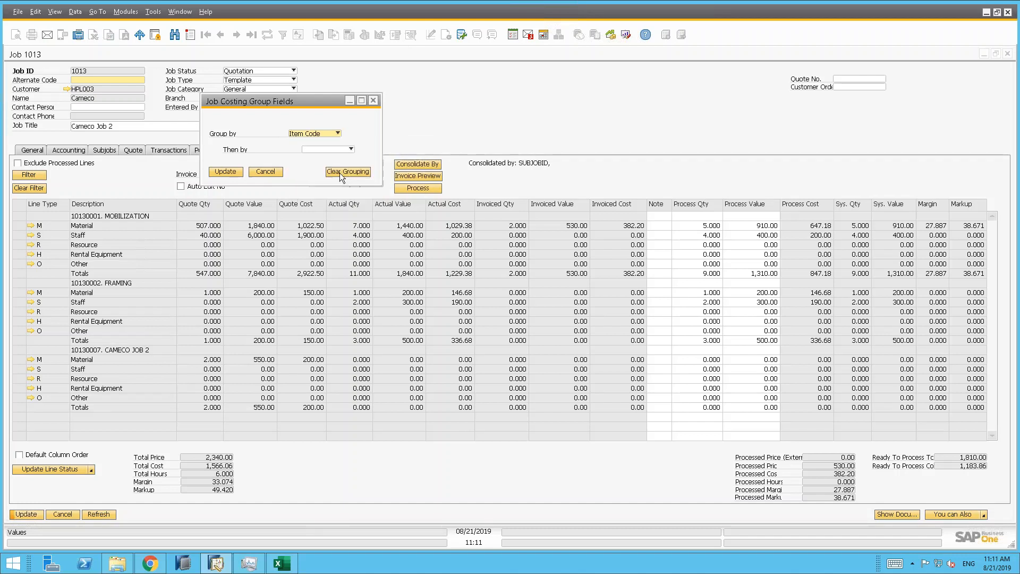
pyautogui.click(231, 171)
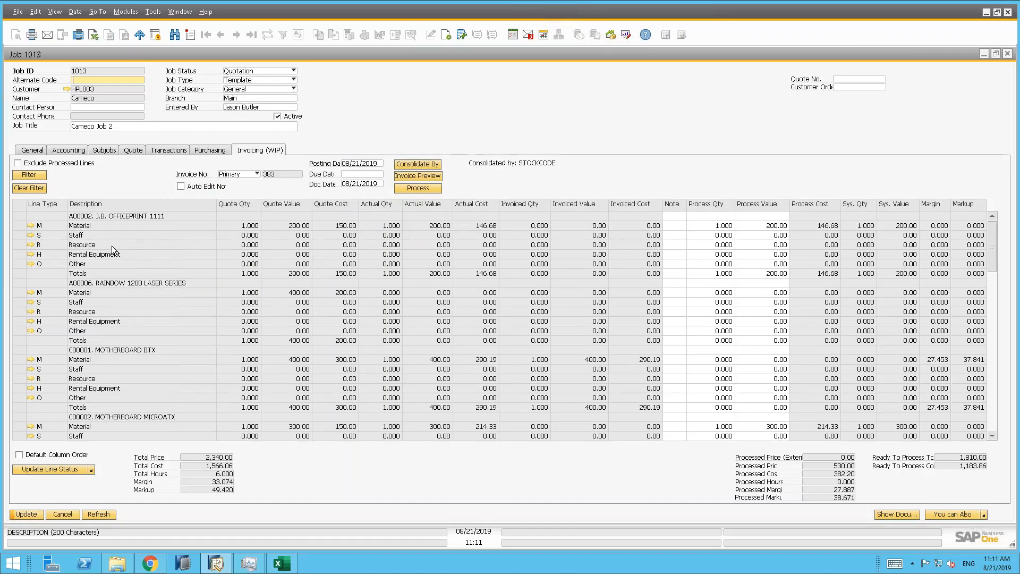
# Remove the consolidation from the WIP invoicing lines and restore the grid's column widths.
pyautogui.click(425, 165)
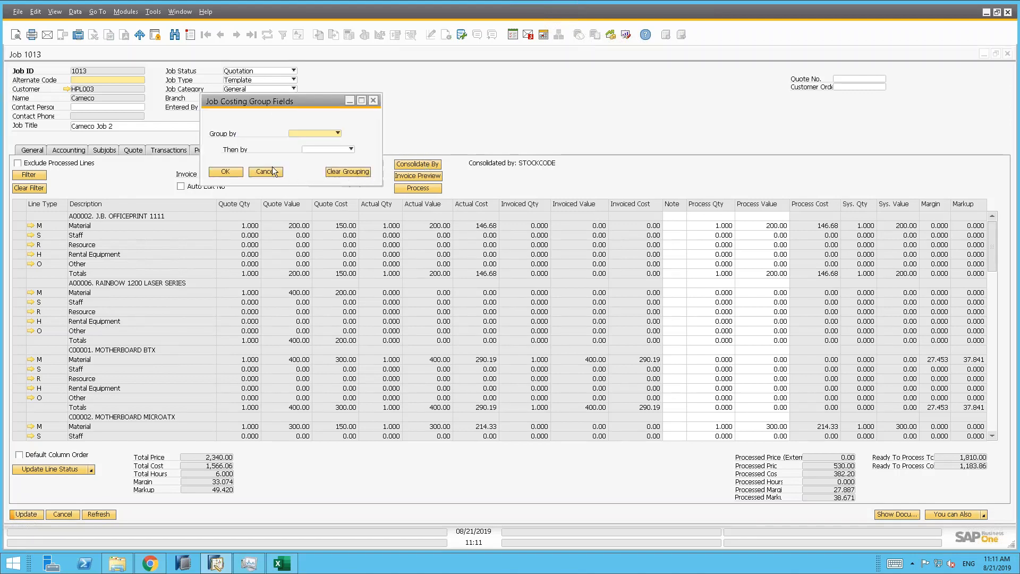
pyautogui.click(225, 172)
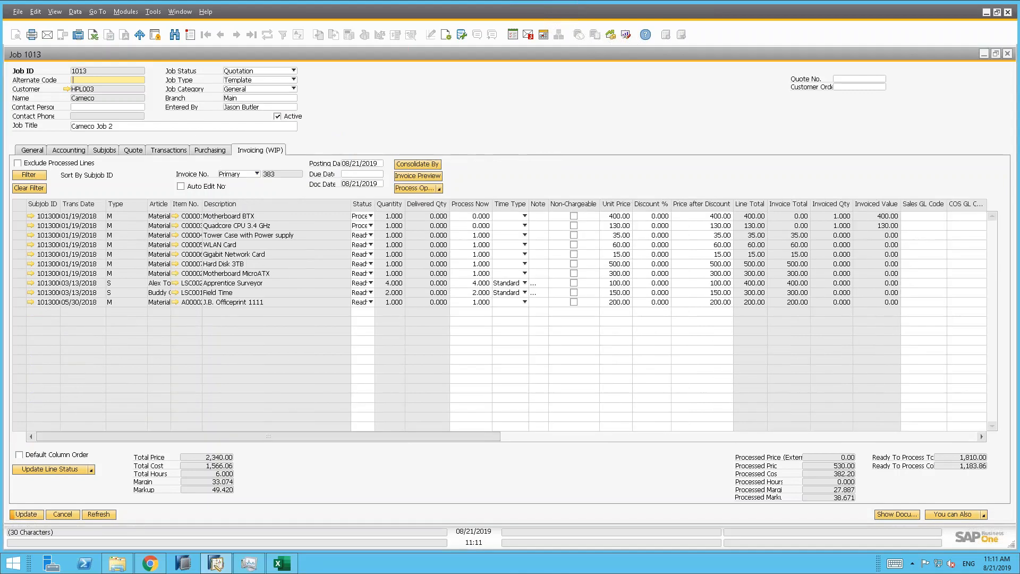
pyautogui.click(55, 12)
pyautogui.click(43, 93)
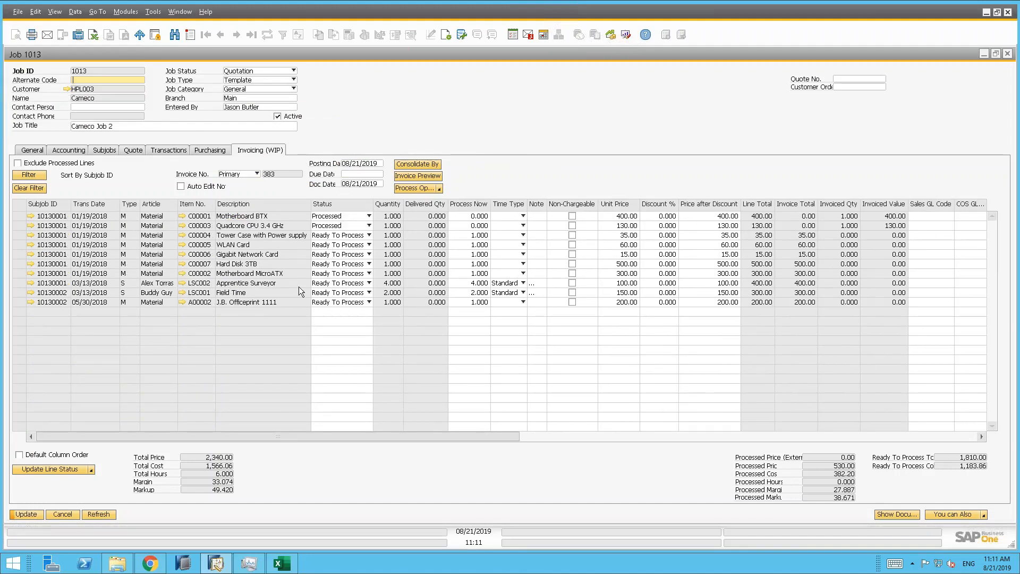
# Set the Gigabit Network Card, Hard Disk 3TB, Motherboard MicroATX and Apprentice Surveyor lines to status Entered.
pyautogui.click(345, 255)
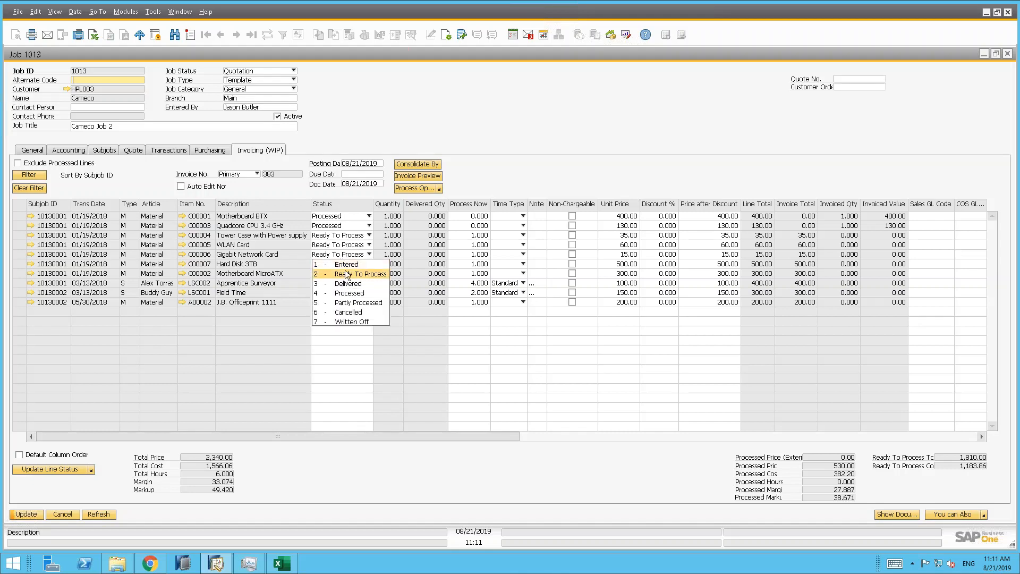
pyautogui.click(348, 264)
pyautogui.click(346, 264)
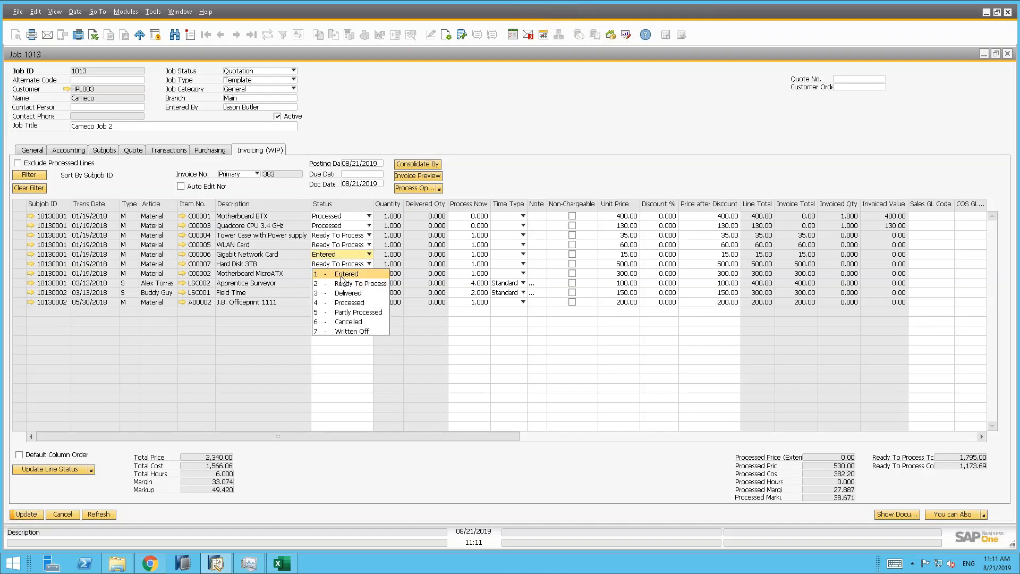
pyautogui.click(342, 274)
pyautogui.click(340, 277)
pyautogui.click(340, 284)
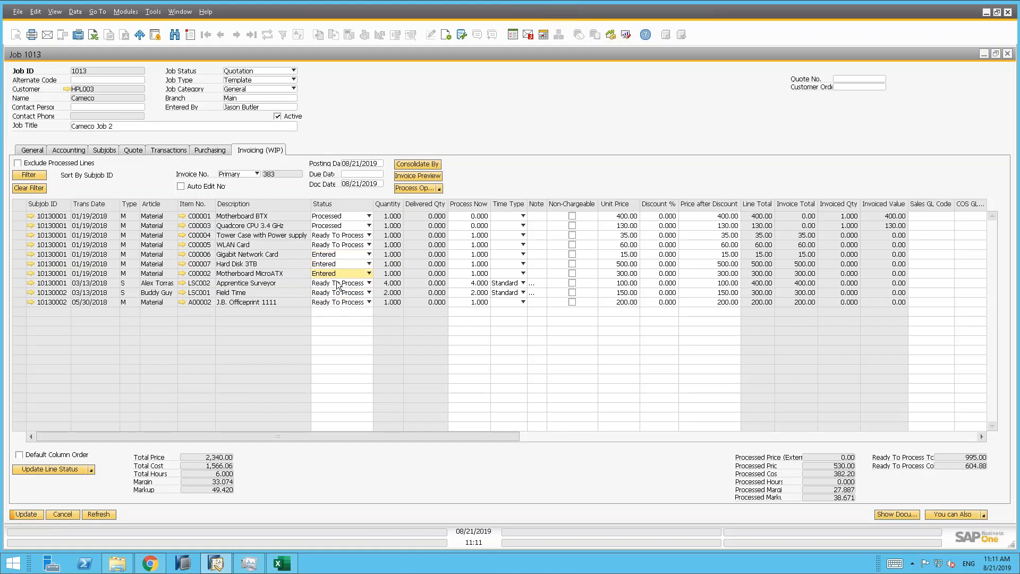
pyautogui.click(341, 283)
pyautogui.click(343, 293)
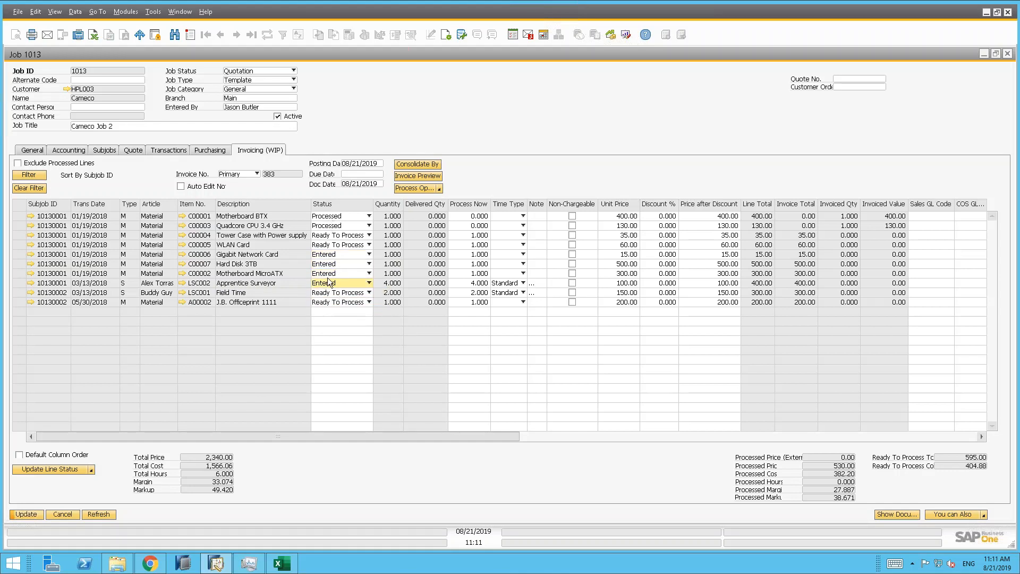
# Set the Field Time and J.B. Officeprint 1111 lines to status Entered and save job 1013.
pyautogui.click(335, 295)
pyautogui.click(333, 305)
pyautogui.click(333, 302)
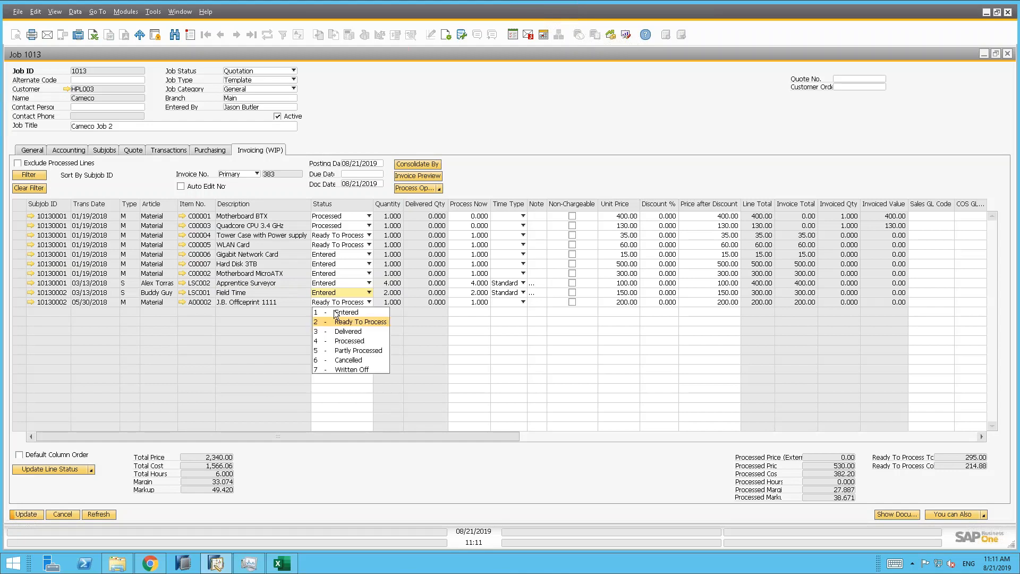
pyautogui.click(337, 313)
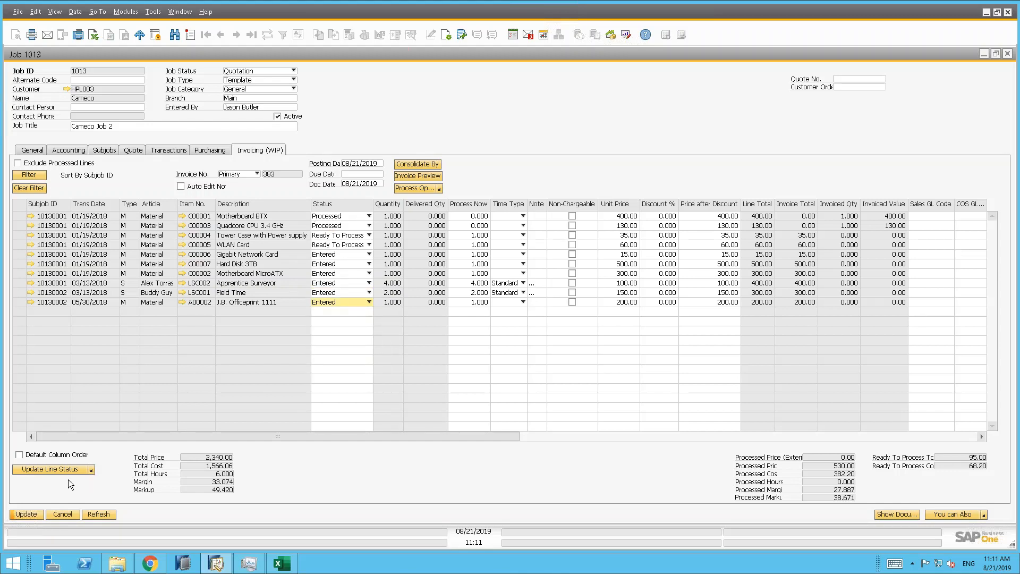
pyautogui.click(27, 515)
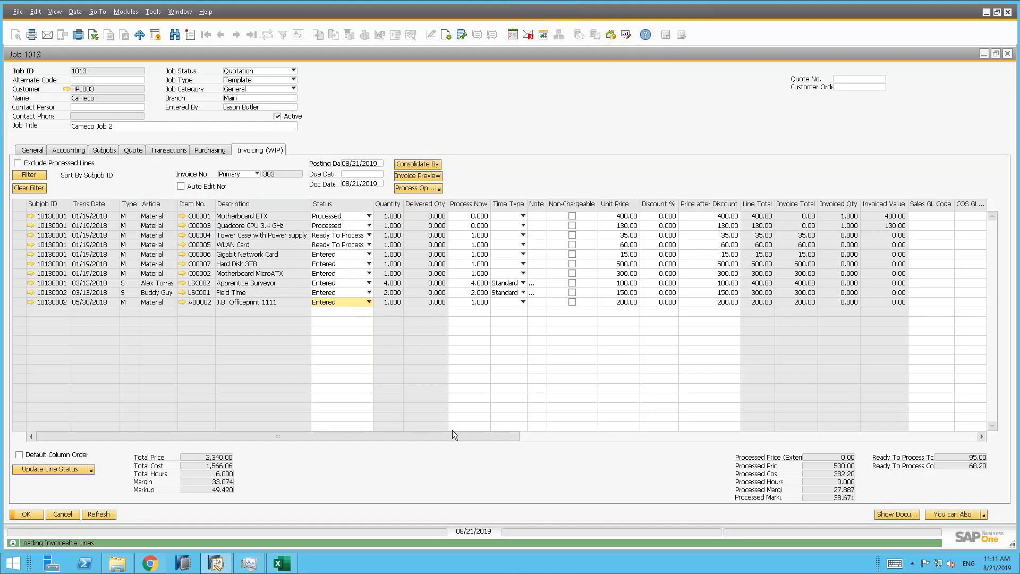
pyautogui.moveTo(508, 436); pyautogui.dragTo(269, 424)
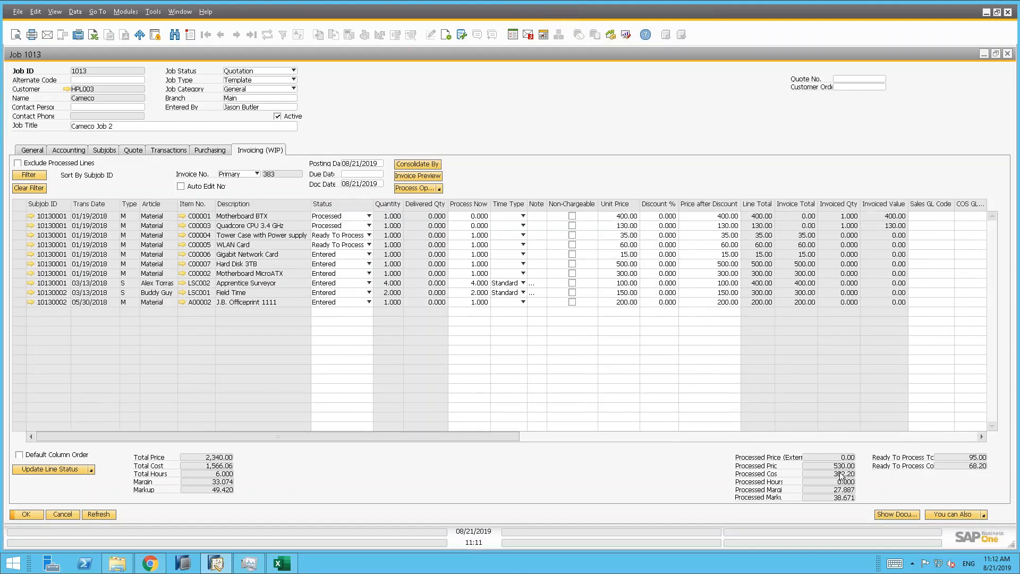
# Review job 1013's invoice documents, examining A/R invoice 382's contents and the A/R credit memos.
pyautogui.click(896, 515)
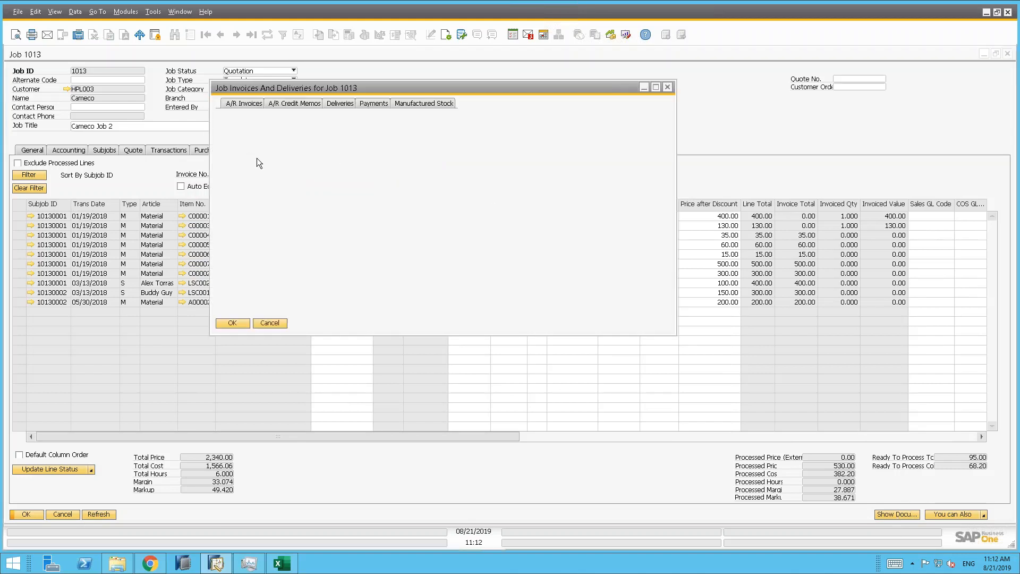
pyautogui.click(250, 106)
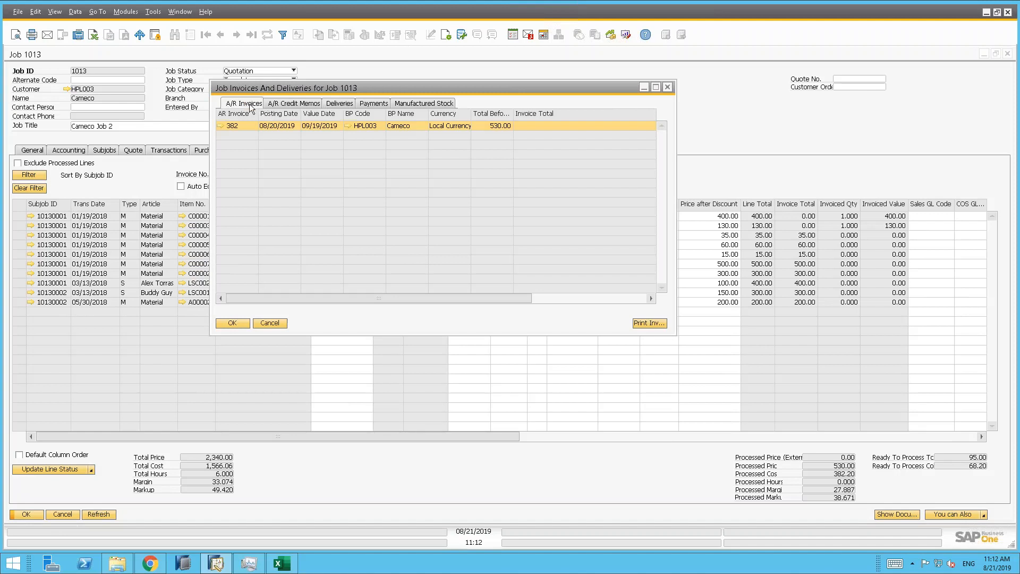
pyautogui.click(221, 127)
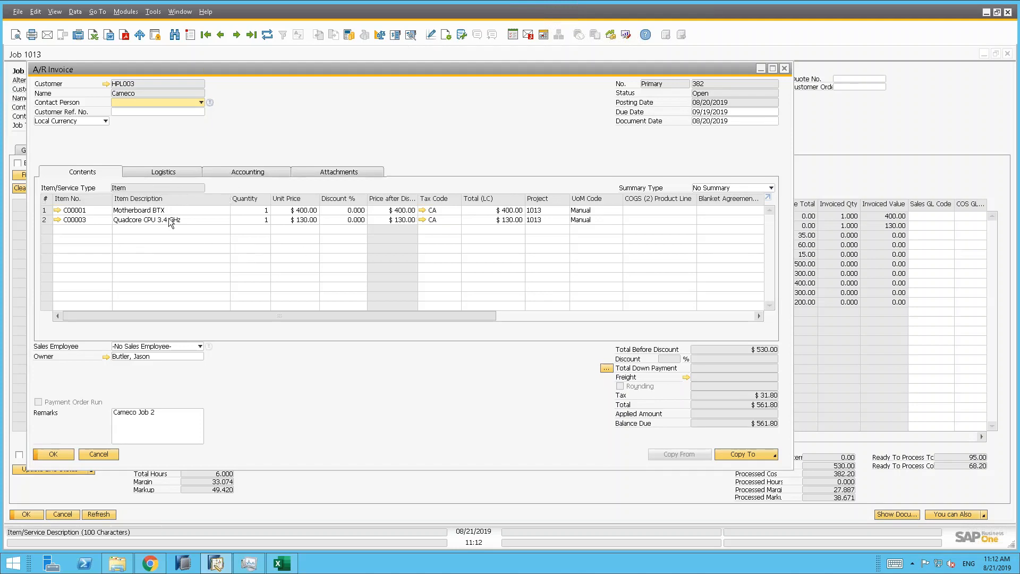
pyautogui.click(95, 452)
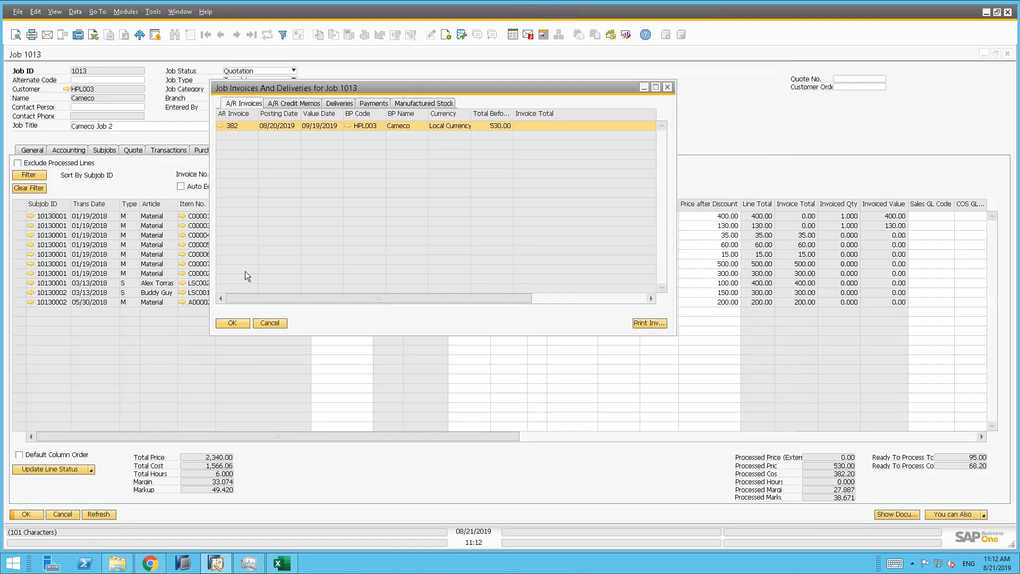
pyautogui.click(310, 106)
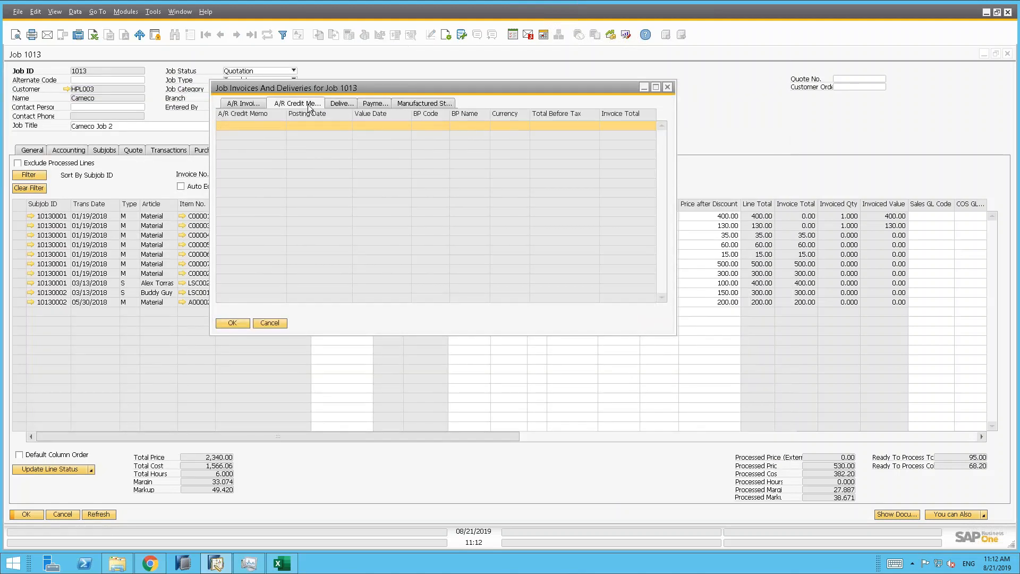
pyautogui.click(668, 86)
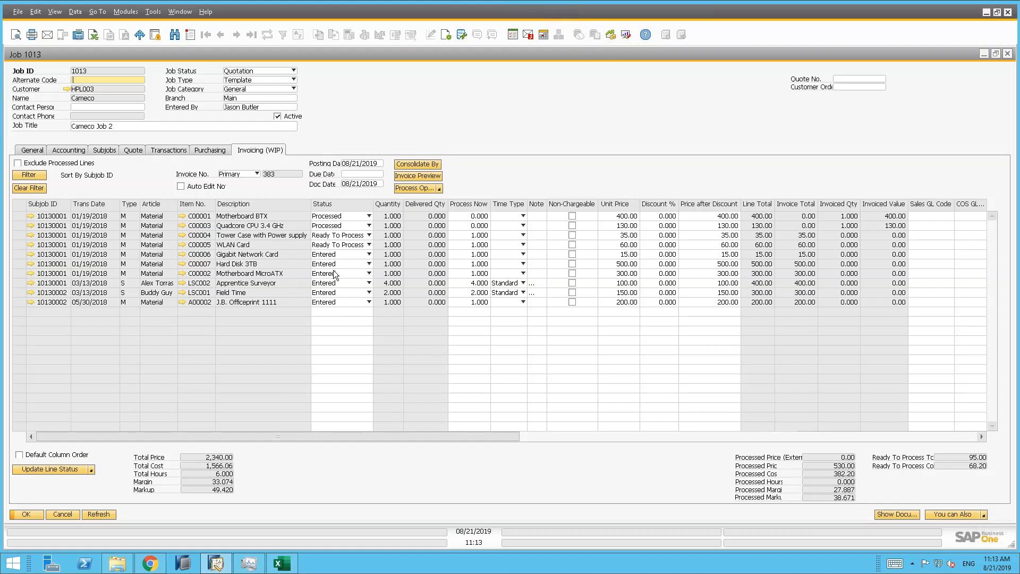
# Examine the Gigabit Network Card line's status options, keeping Entered, and the Tower Case line's quantity to process.
pyautogui.click(327, 255)
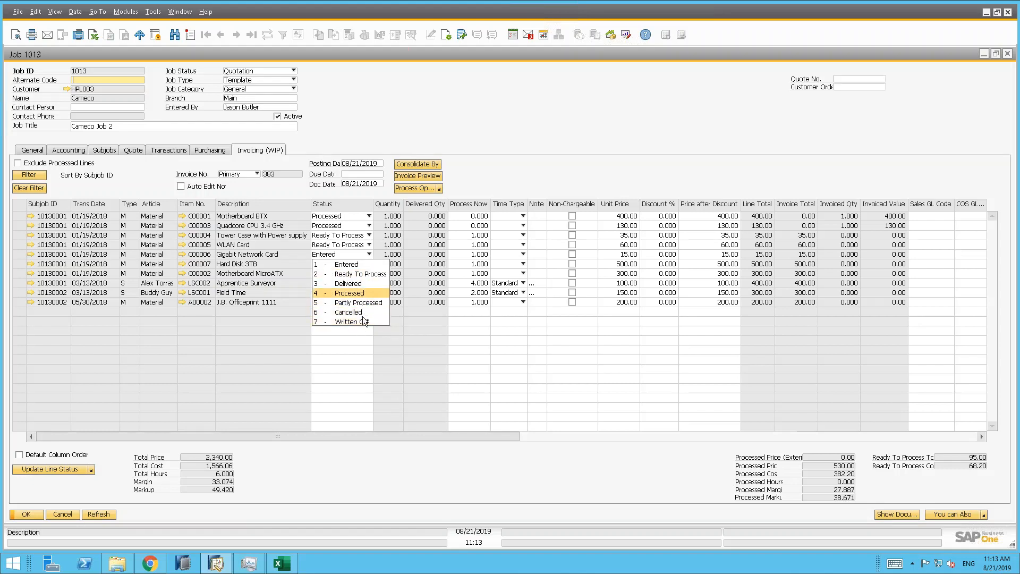
pyautogui.click(353, 263)
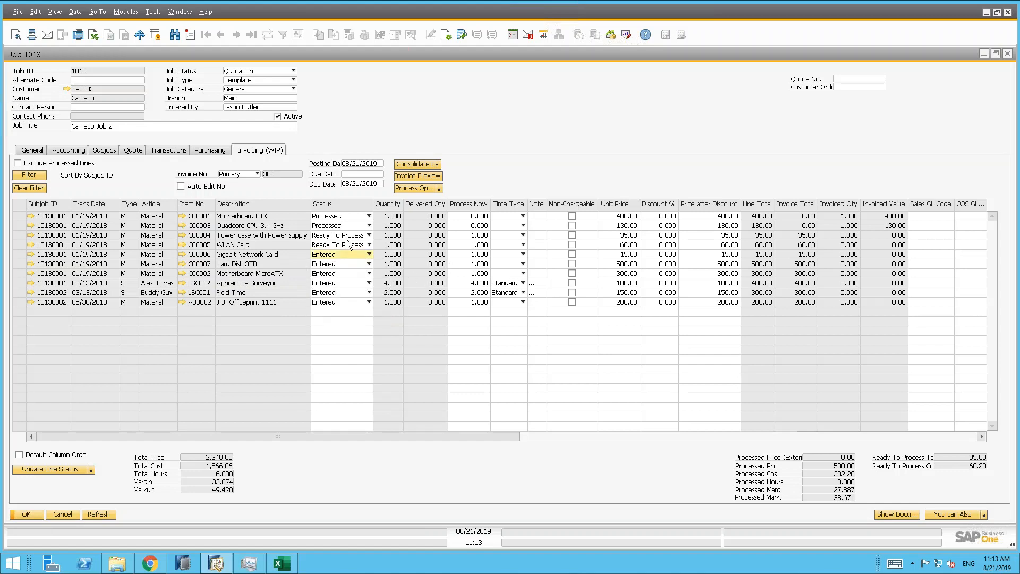
pyautogui.click(479, 237)
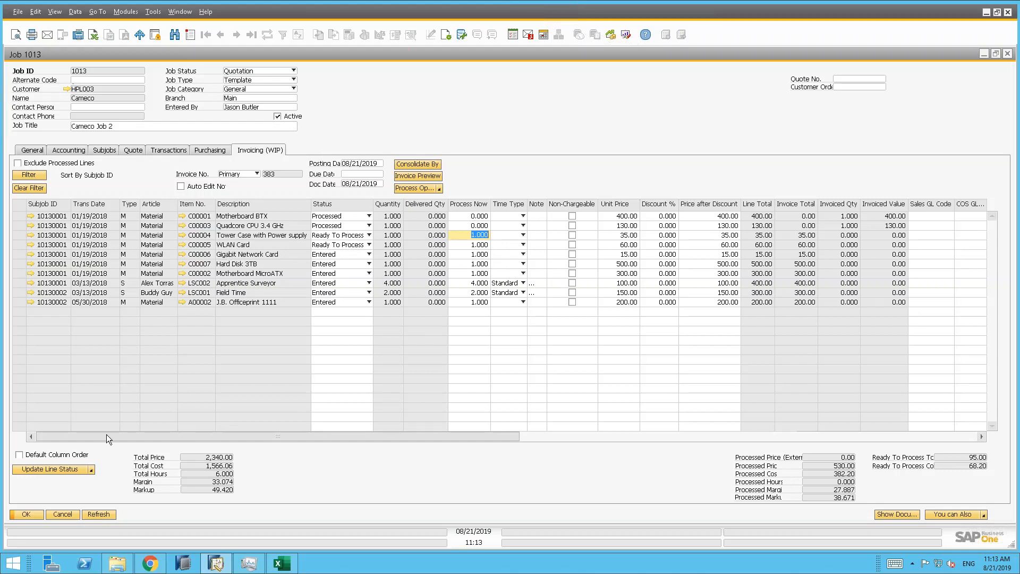
# Invoice job 1013's ready-to-process lines as job lines, allowing the job to be saved automatically.
pyautogui.click(440, 188)
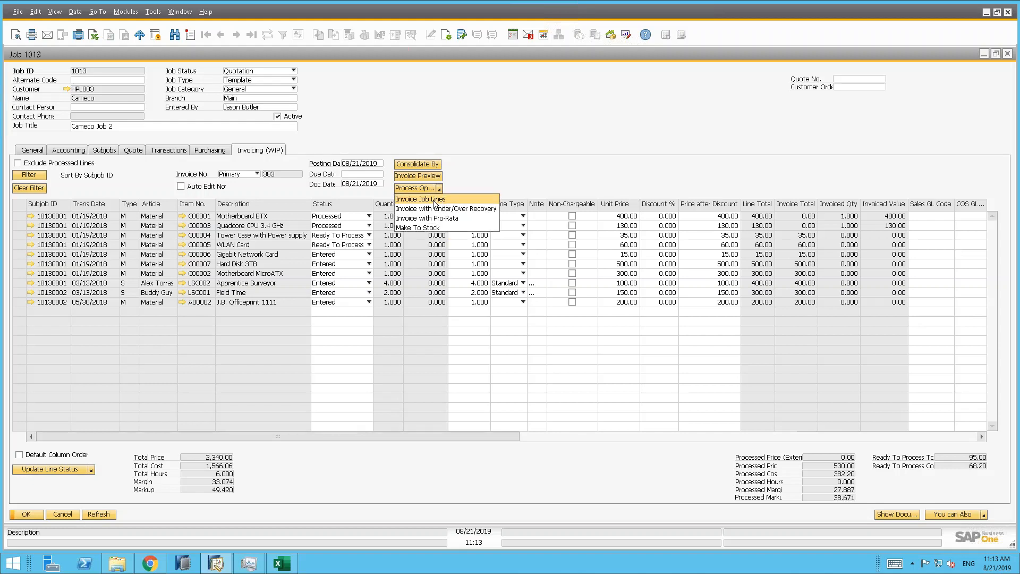
pyautogui.click(435, 201)
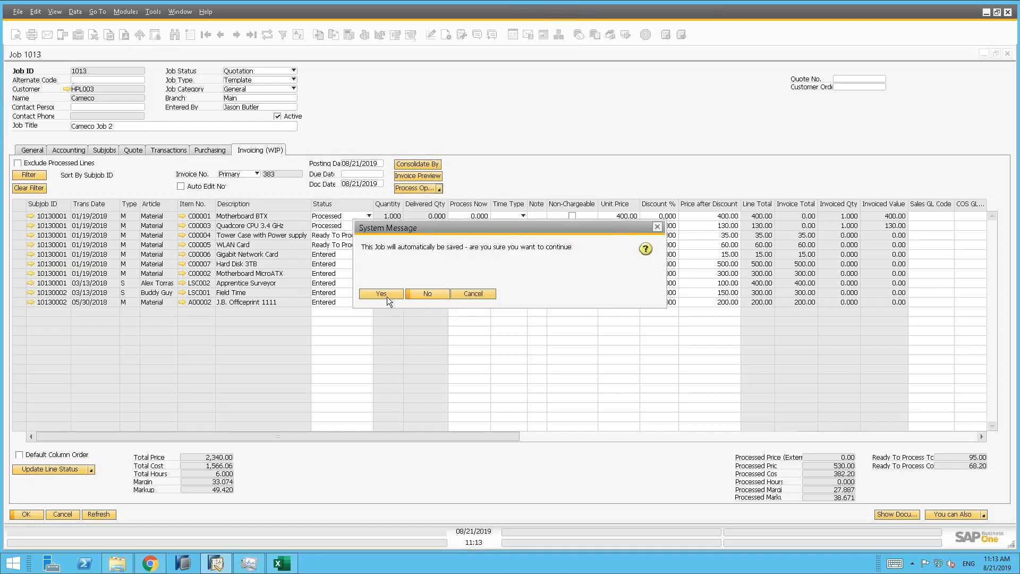
pyautogui.click(382, 294)
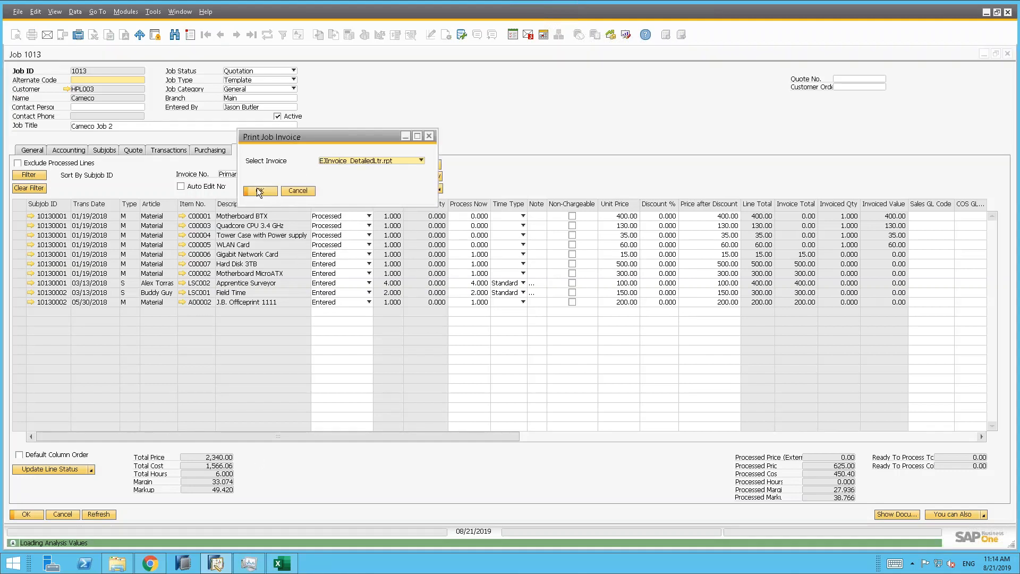
# Preview the job invoice with the EJInvoice_DetailedLtr.rpt layout and close the report.
pyautogui.click(261, 190)
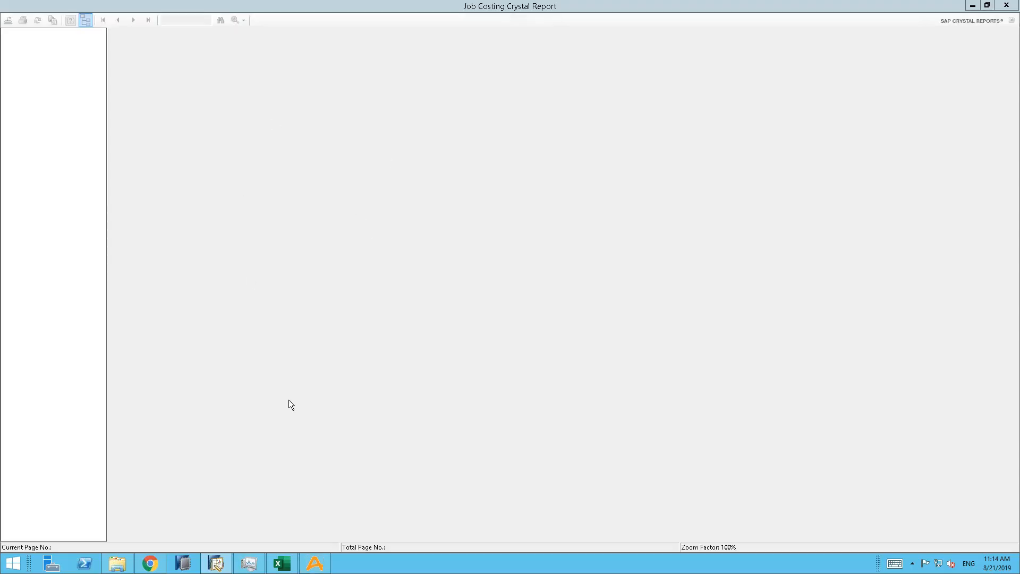
pyautogui.click(320, 565)
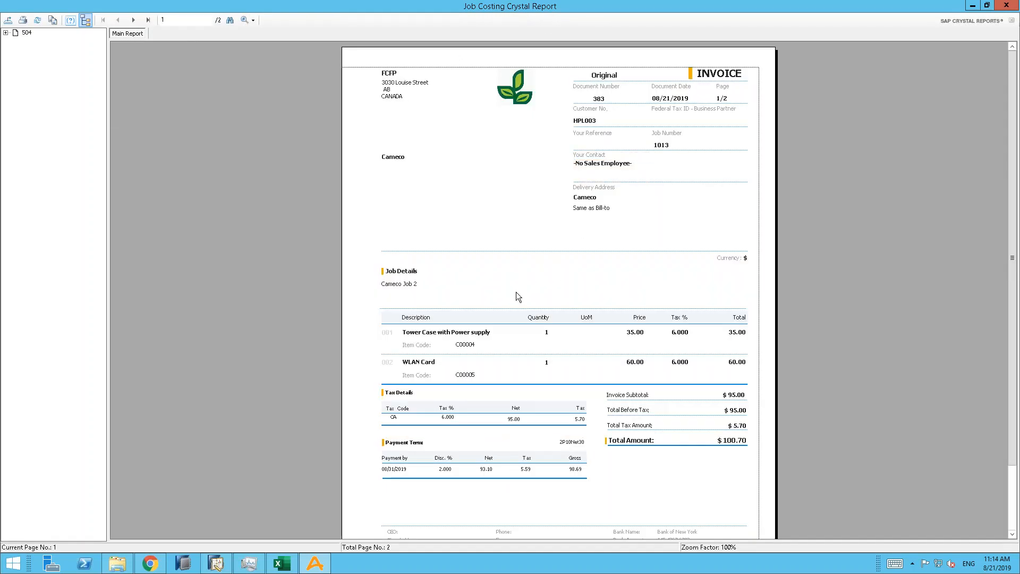
pyautogui.click(1006, 5)
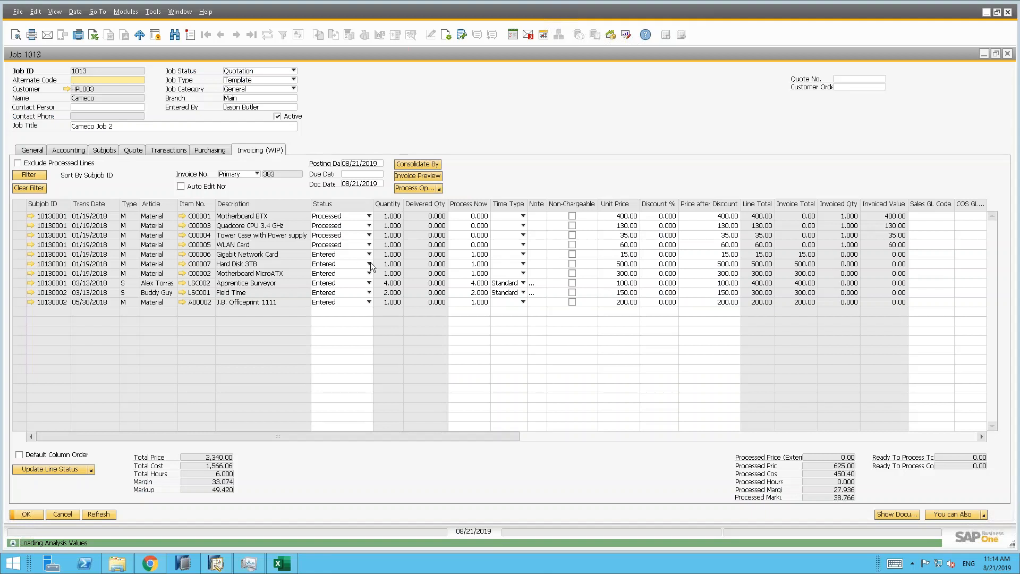
# Check job 1013's A/R invoice list and review the available invoice processing options.
pyautogui.click(894, 513)
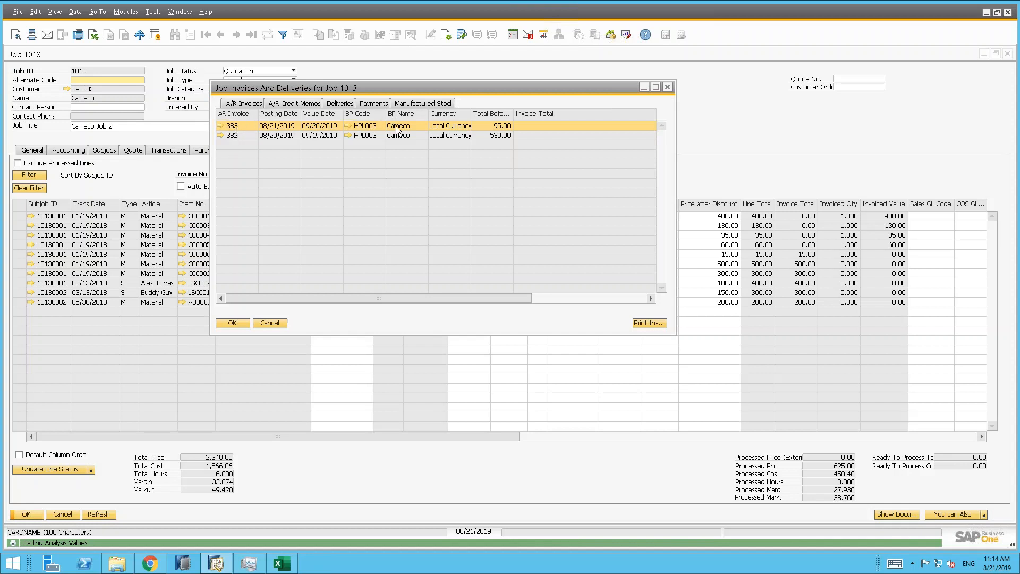
pyautogui.click(667, 87)
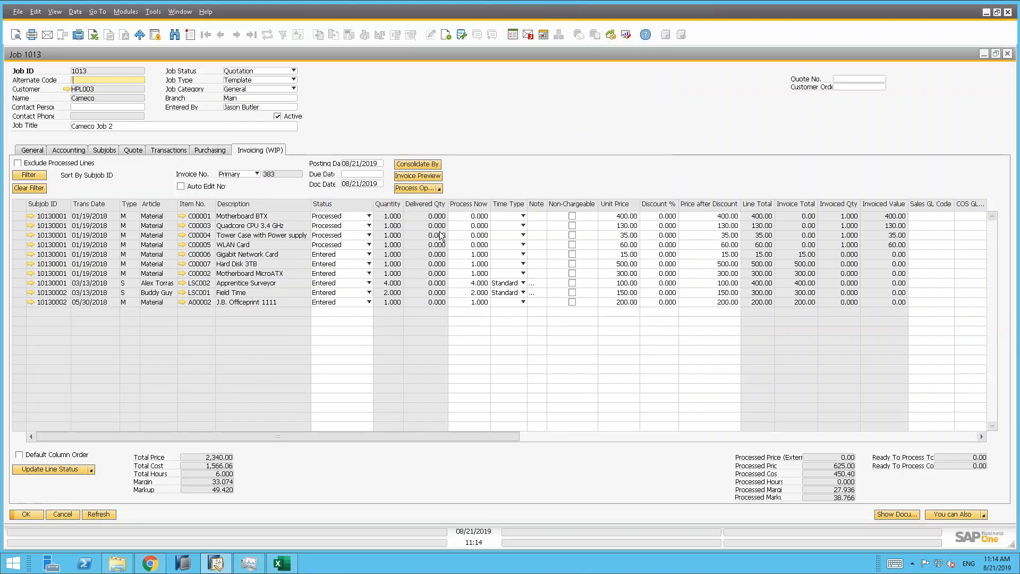
pyautogui.click(439, 187)
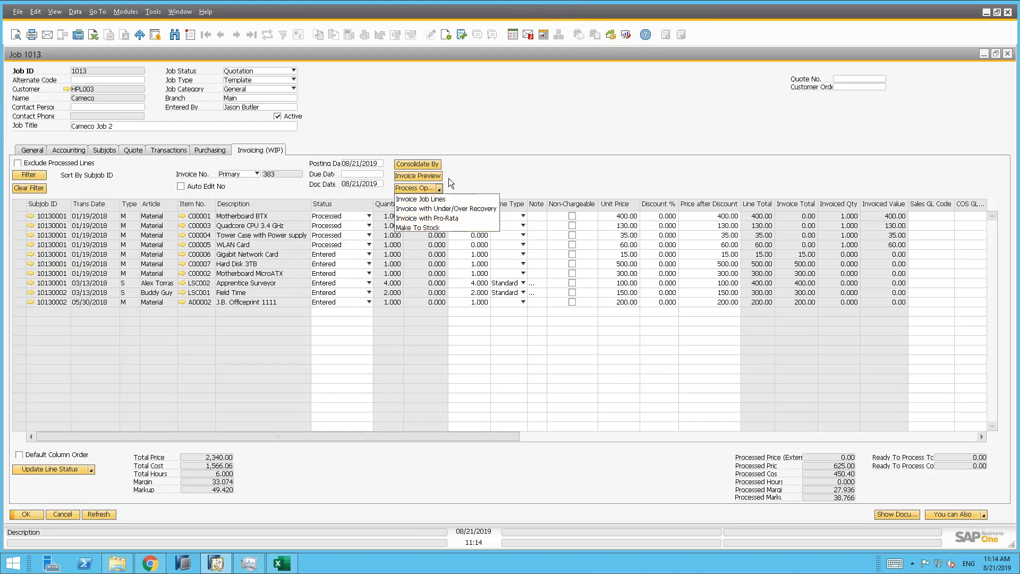
pyautogui.click(478, 170)
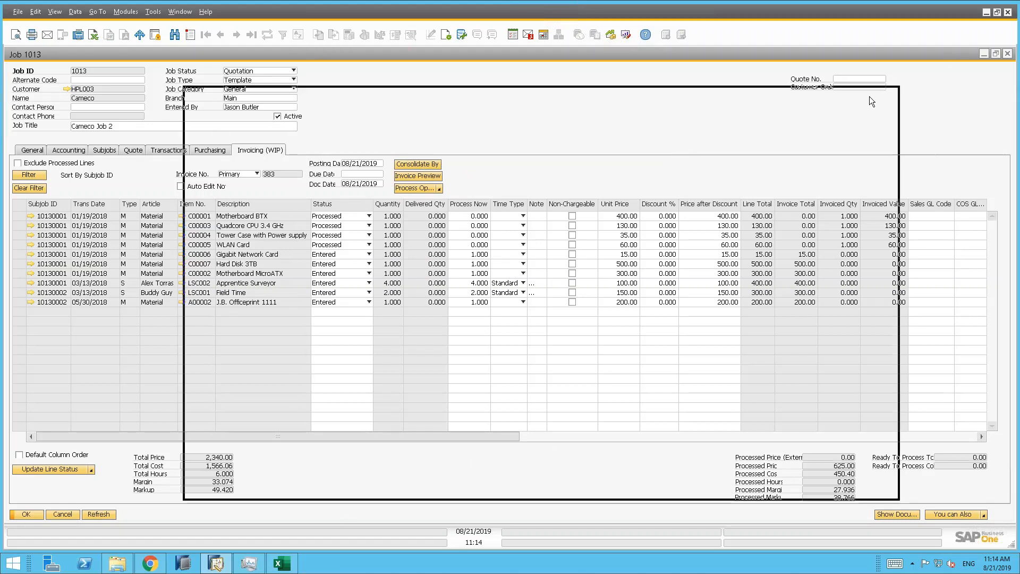
# Close job 1013 and display the WIP invoicing lines of contract job 1012 from the jobs list.
pyautogui.click(892, 95)
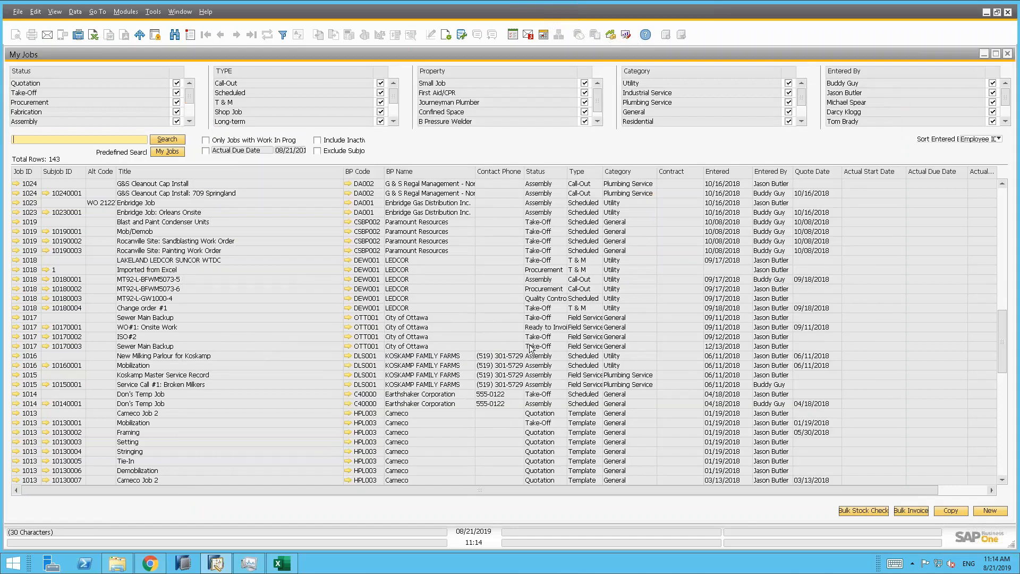
pyautogui.scroll(-2, 530, 349)
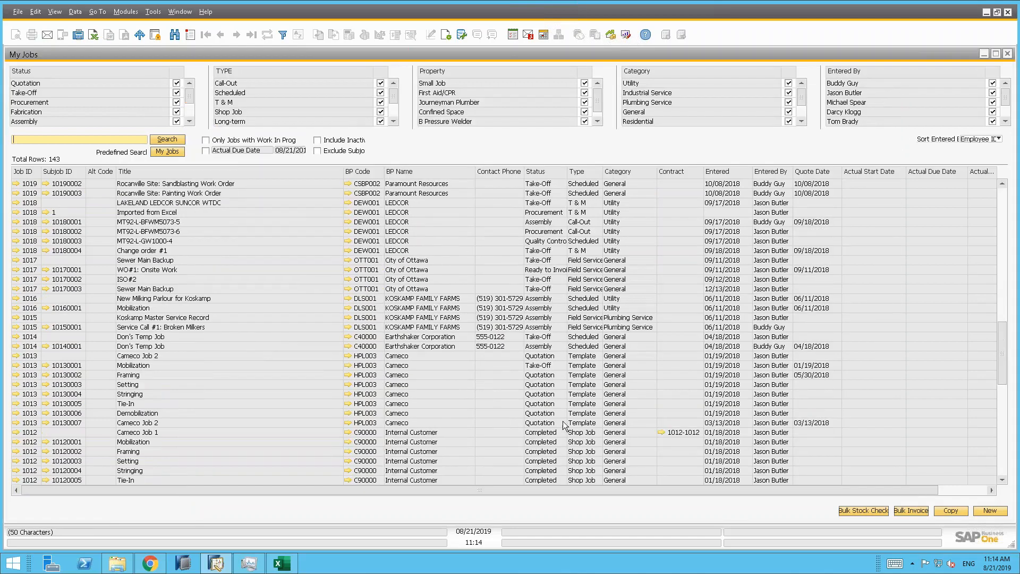
pyautogui.click(16, 433)
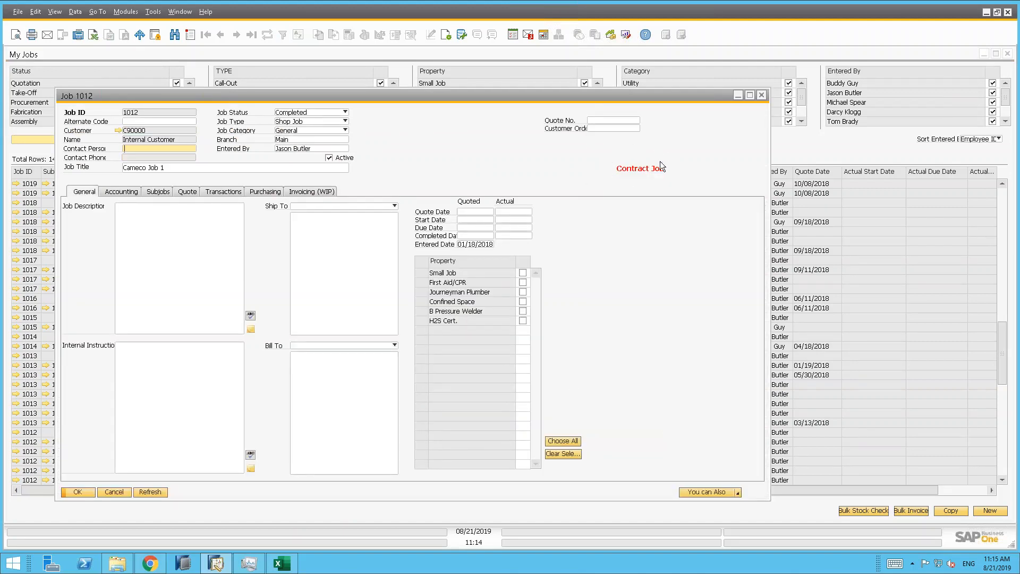
pyautogui.click(322, 192)
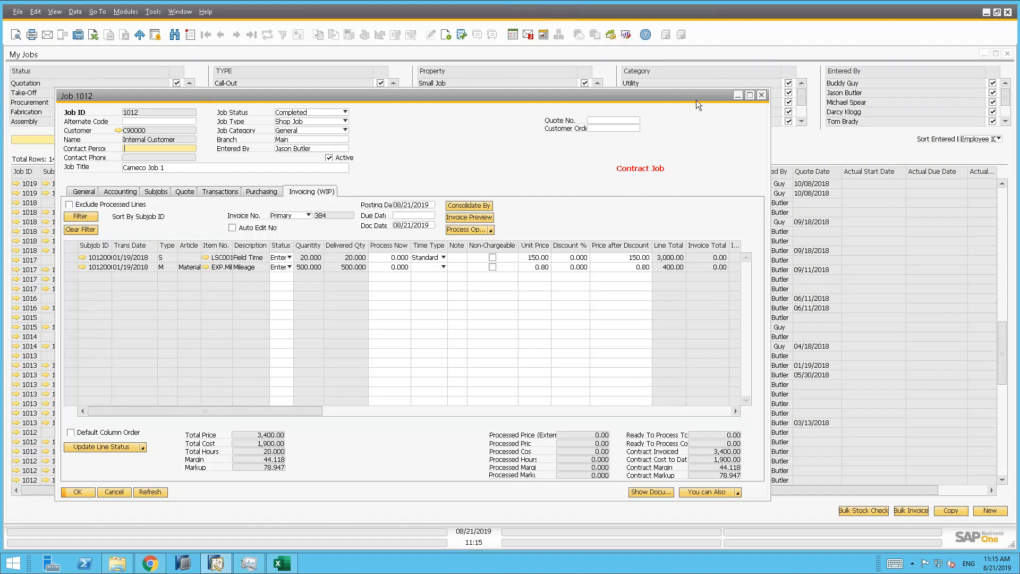
pyautogui.moveTo(698, 100); pyautogui.dragTo(536, 59)
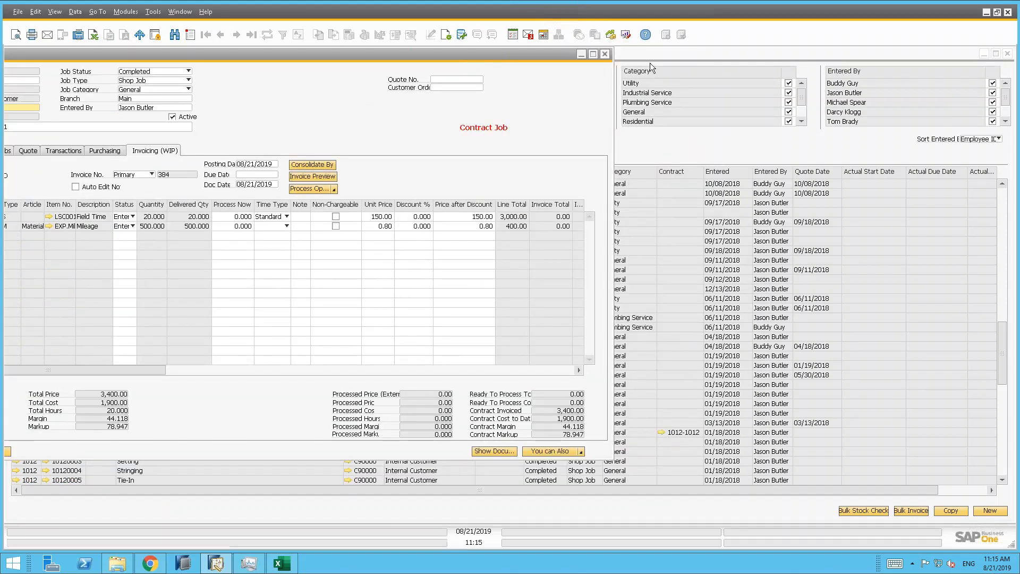
pyautogui.moveTo(547, 57); pyautogui.dragTo(782, 66)
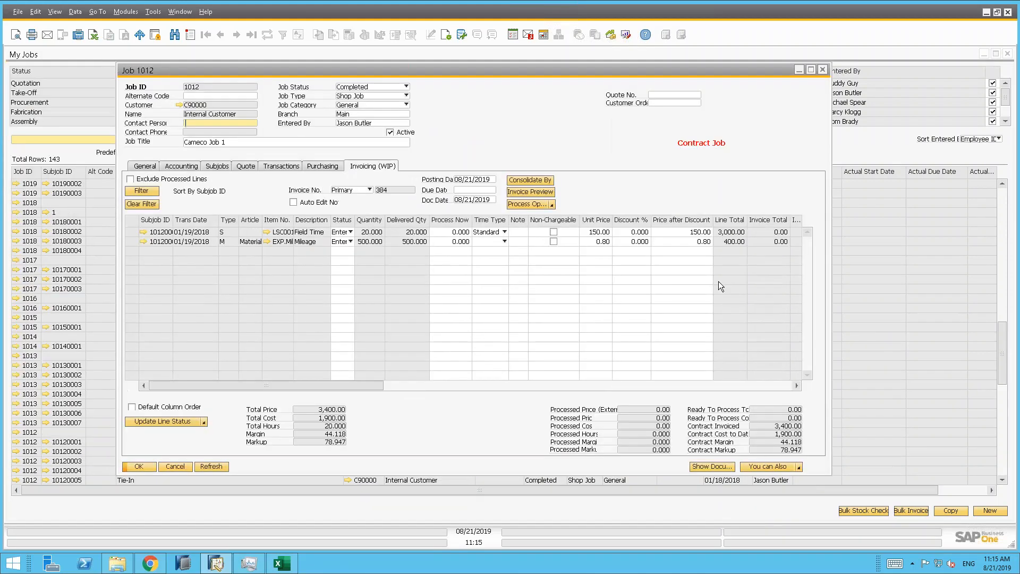
# Access job 1012's contract and select its phase 1 line.
pyautogui.click(799, 468)
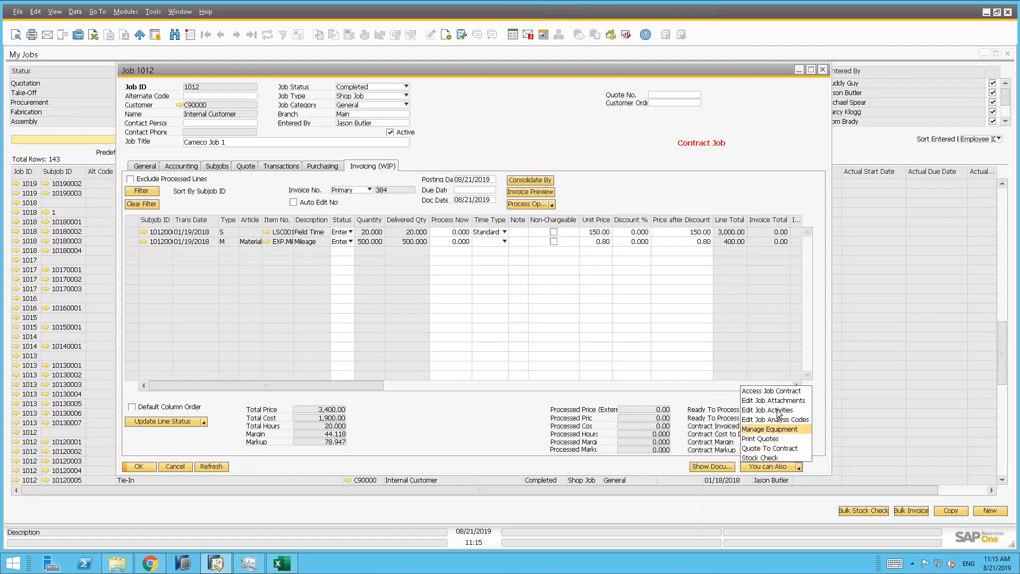
pyautogui.click(774, 394)
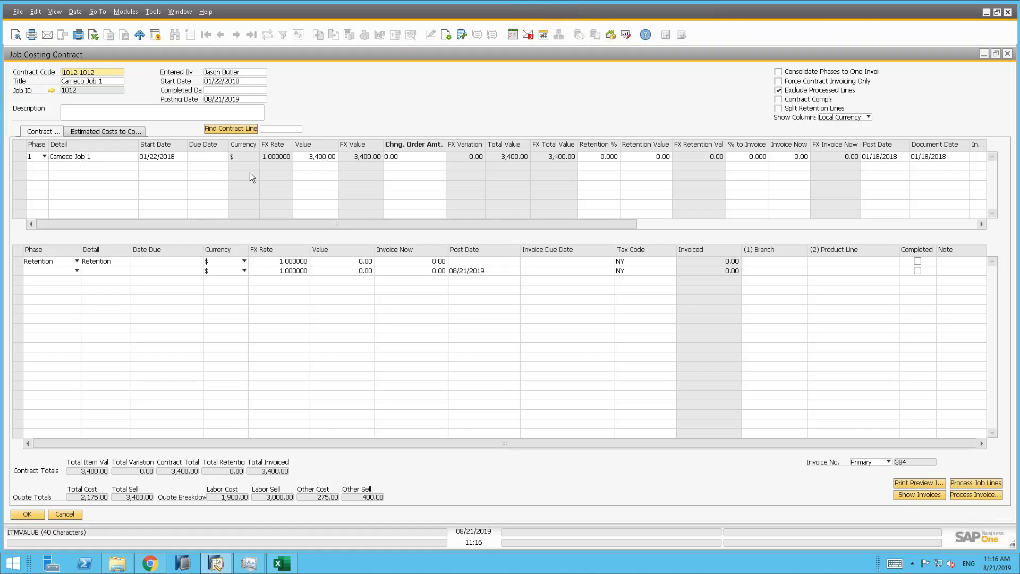
pyautogui.click(43, 157)
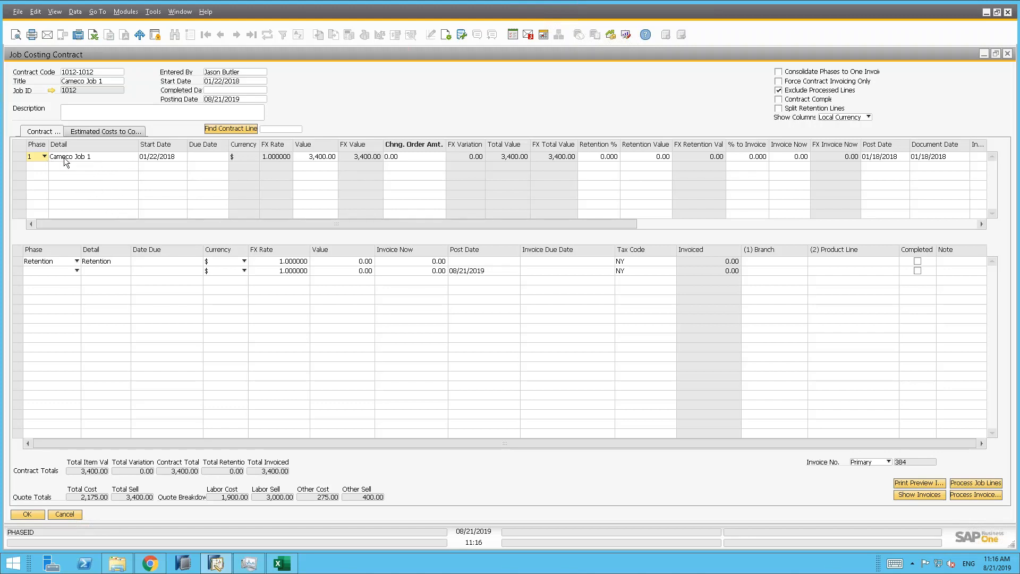
# Set the contract's phase 1 value to 2500 and its retention percentage to 10.
pyautogui.click(315, 158)
pyautogui.write('1200')
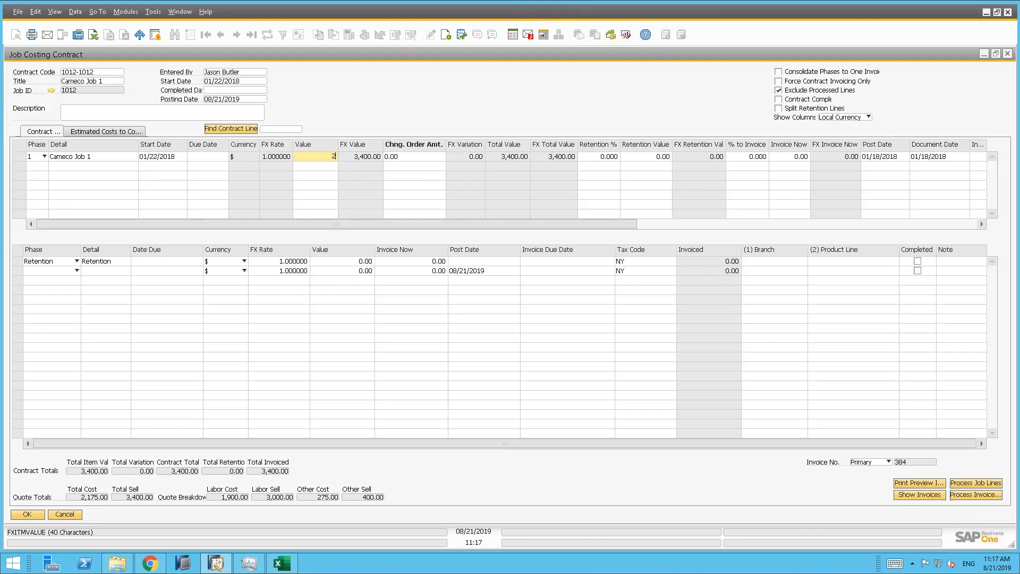
pyautogui.write('2500')
pyautogui.click(617, 156)
pyautogui.write('10')
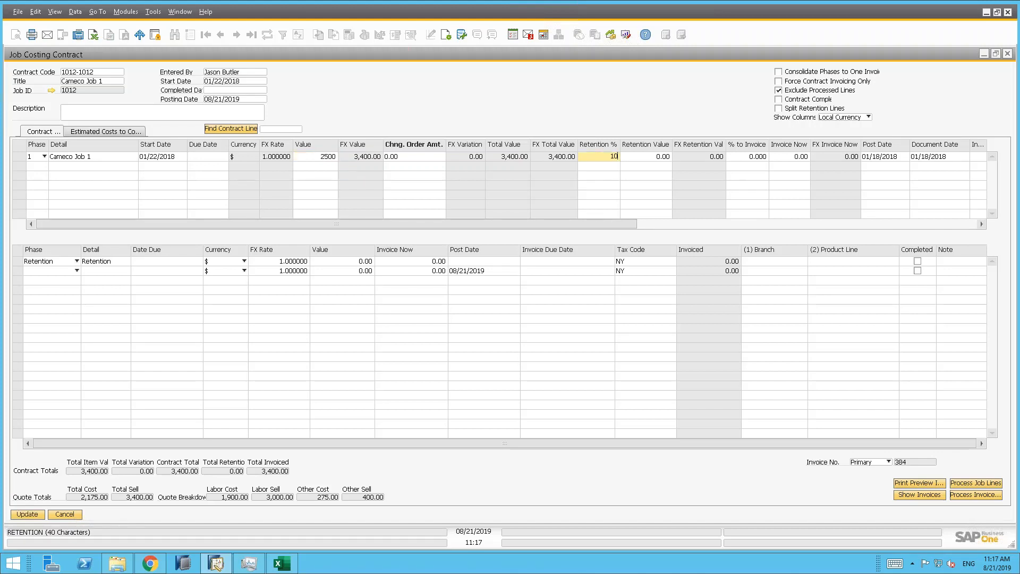
pyautogui.click(640, 155)
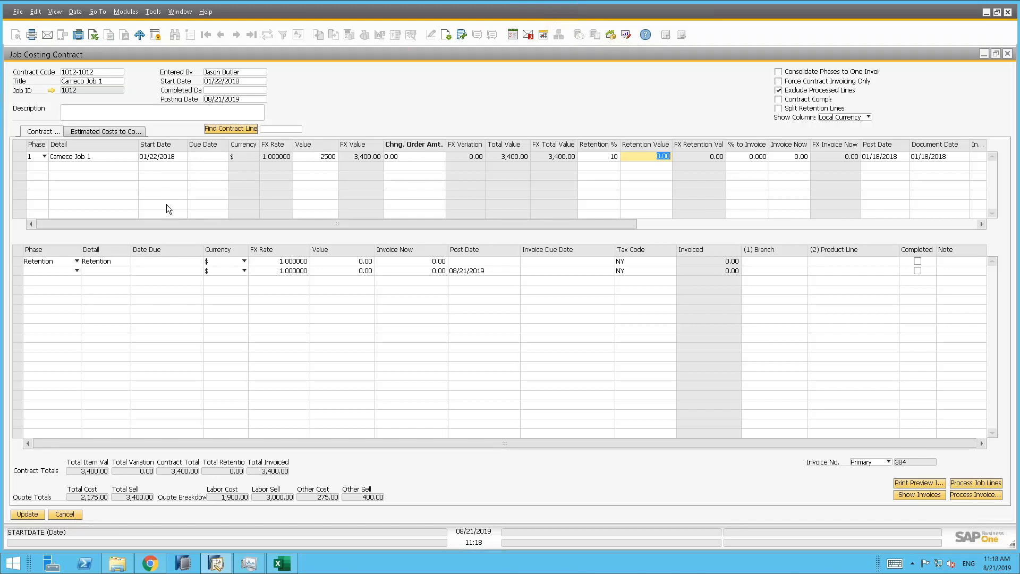
# Check the description of the change order amount column and enter 1500 as the contract's phase 1 change order amount.
pyautogui.click(401, 155)
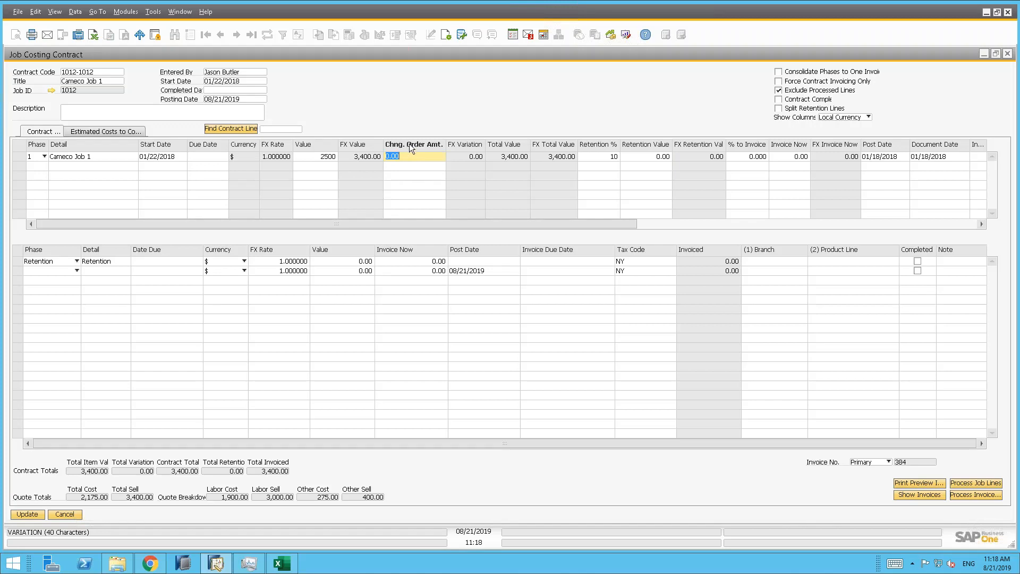
pyautogui.keyDown('ctrl'); pyautogui.doubleClick(410, 144); pyautogui.keyUp('ctrl')
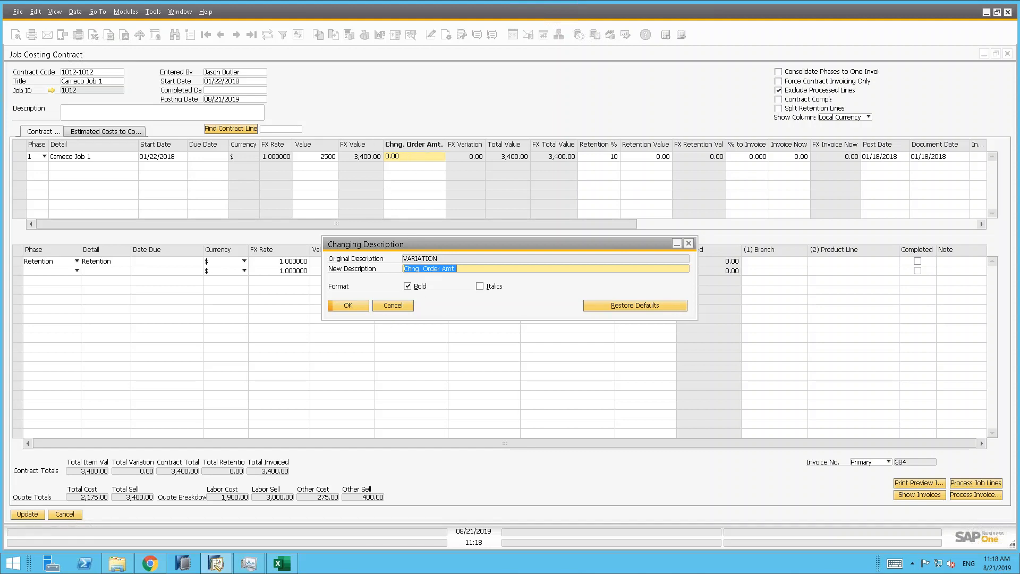
pyautogui.click(396, 307)
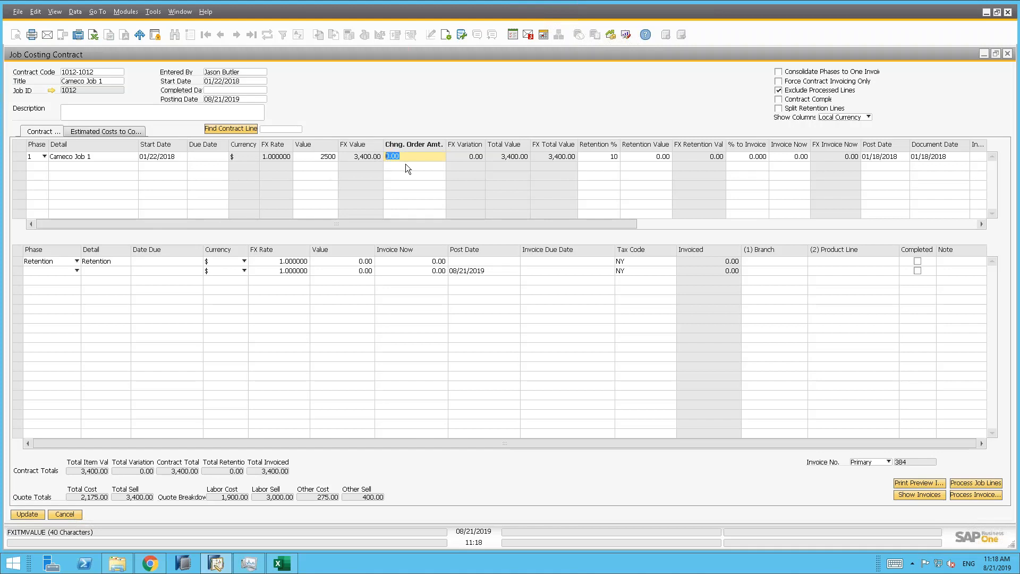
pyautogui.write('1500')
pyautogui.press('Tab')
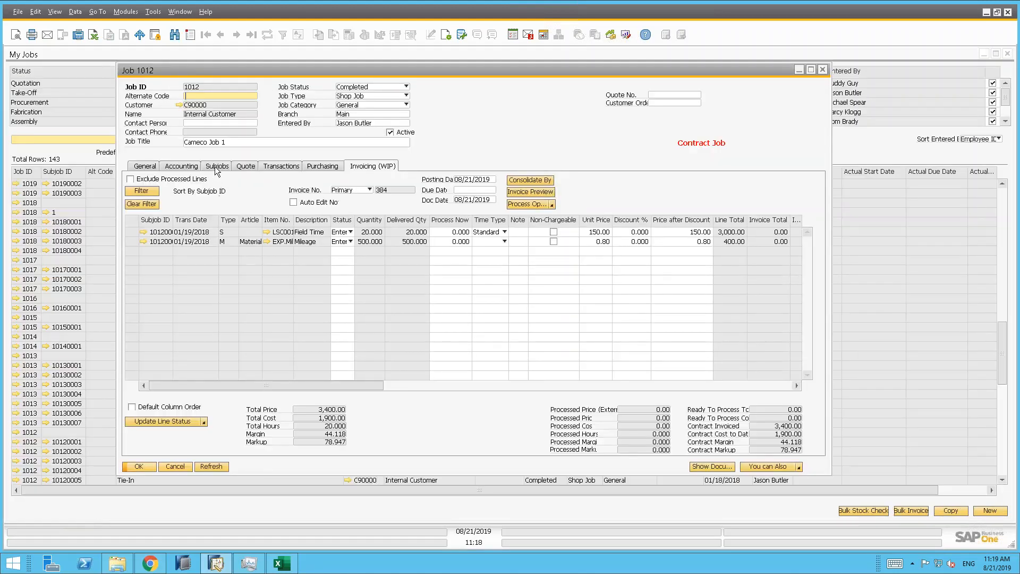
# Review job 1012's subjobs, then close the job and minimize the remote session to return to the presentation.
pyautogui.click(217, 166)
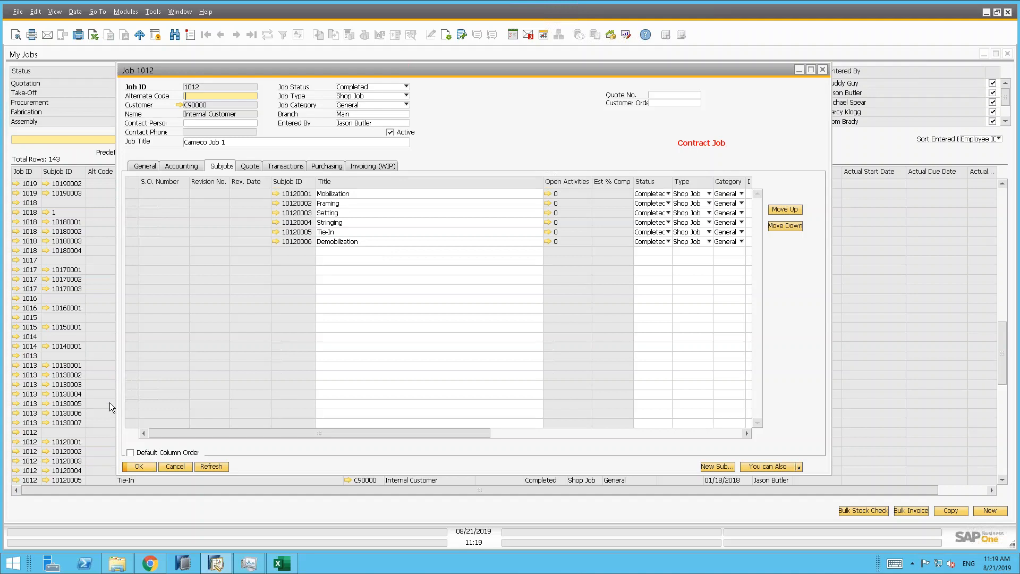
pyautogui.click(176, 467)
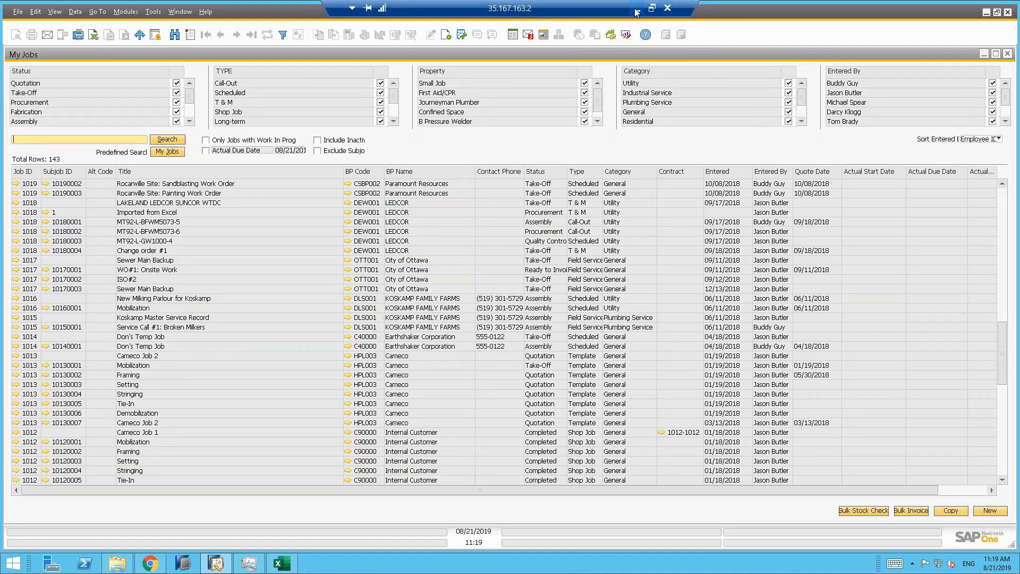
pyautogui.click(637, 12)
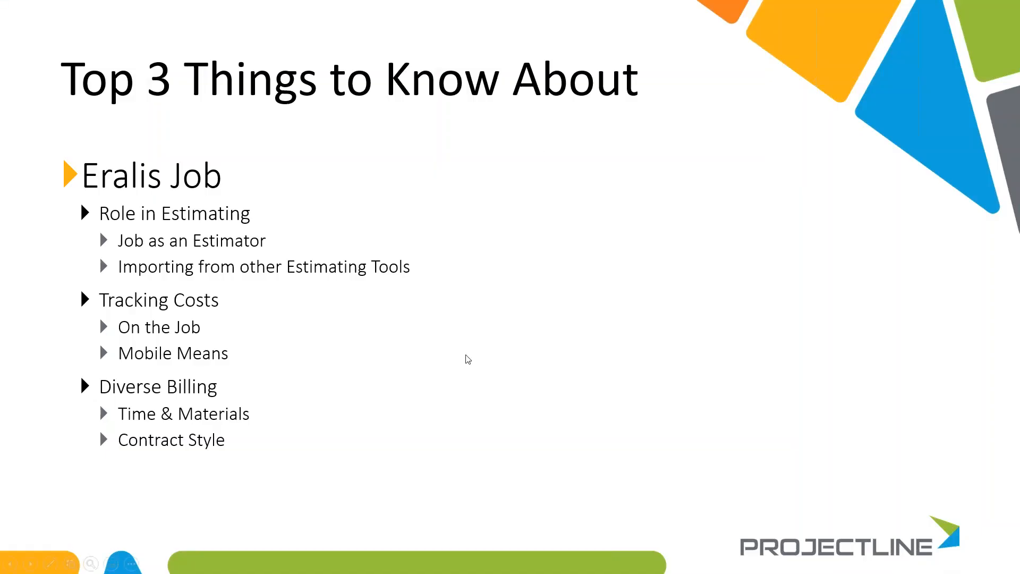